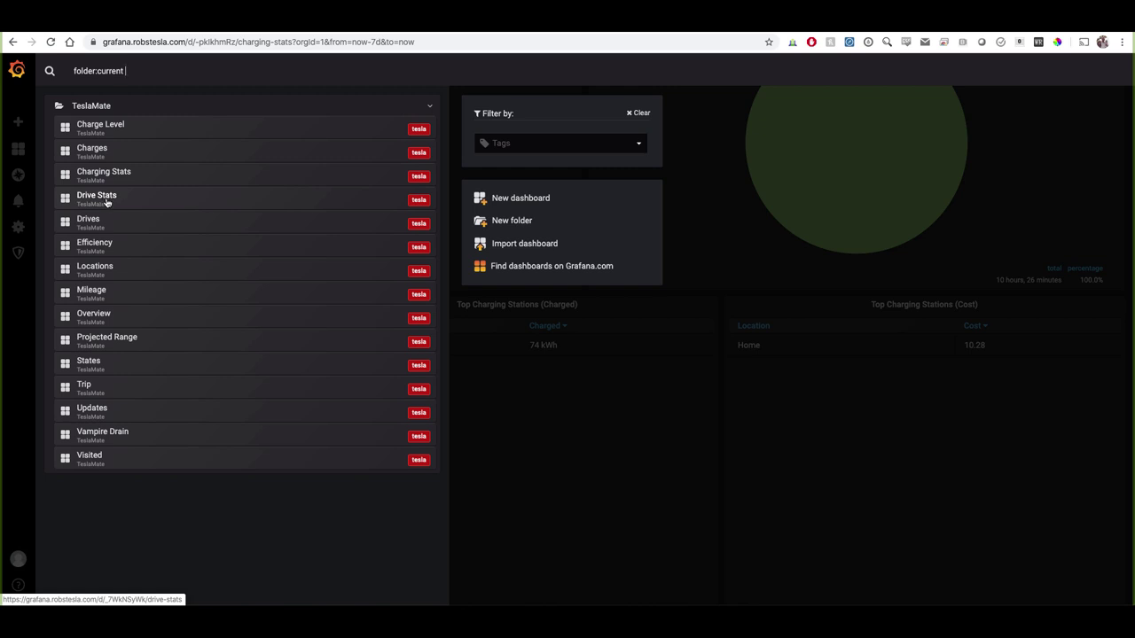
# - Show Drive Stats for the last 7 days (22 drives, 170 mi), then return to the dashboard list
pyautogui.click(106, 202)
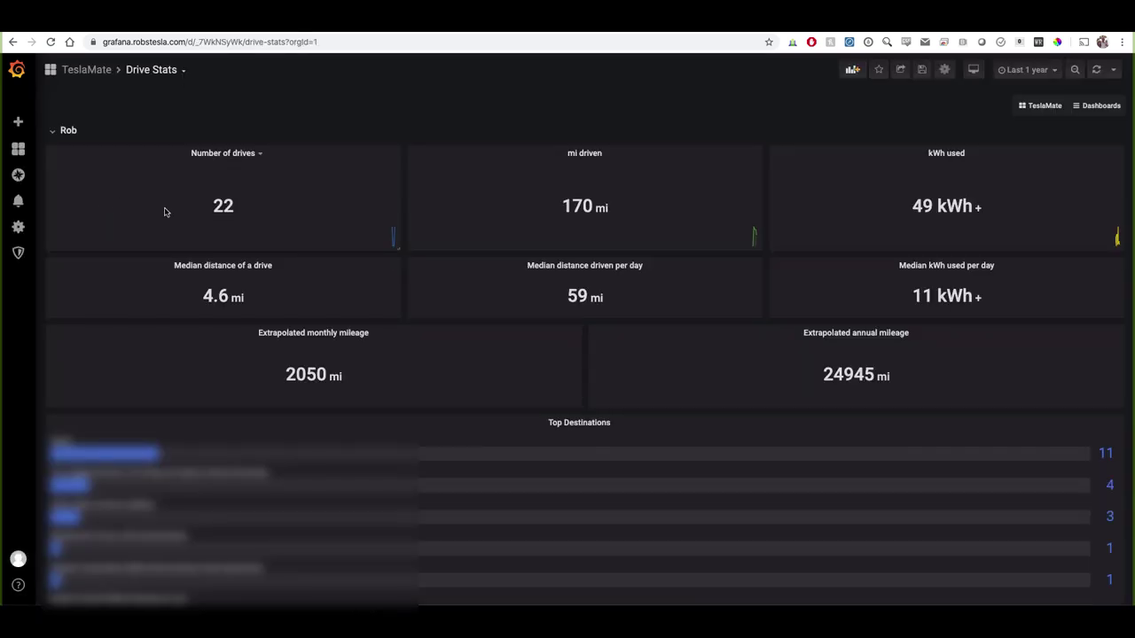
pyautogui.click(1034, 71)
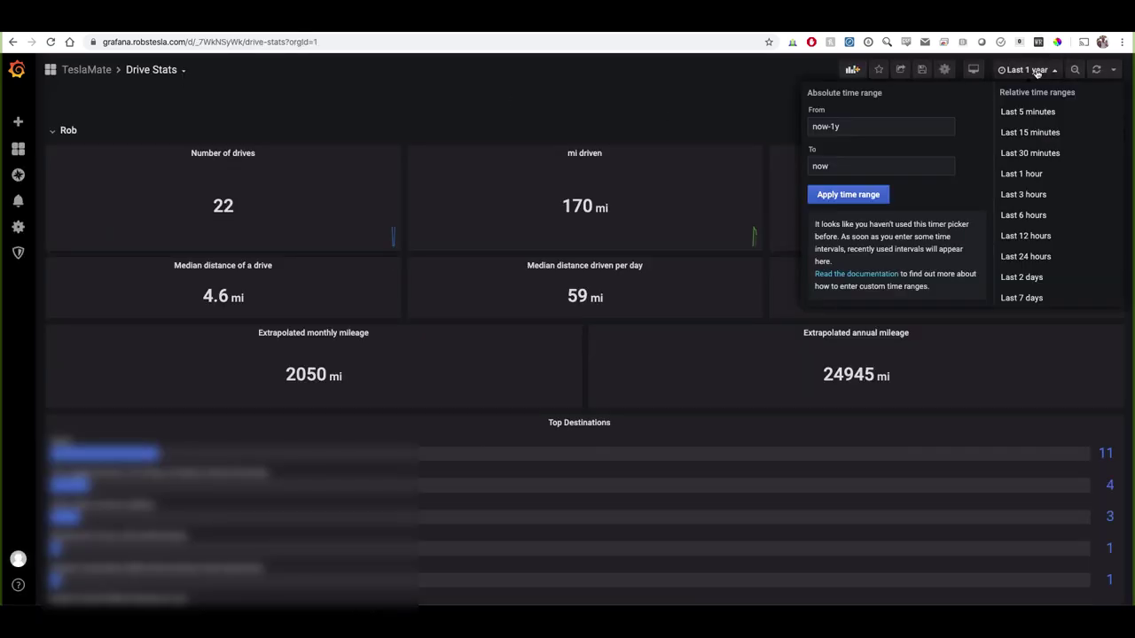
pyautogui.click(1021, 299)
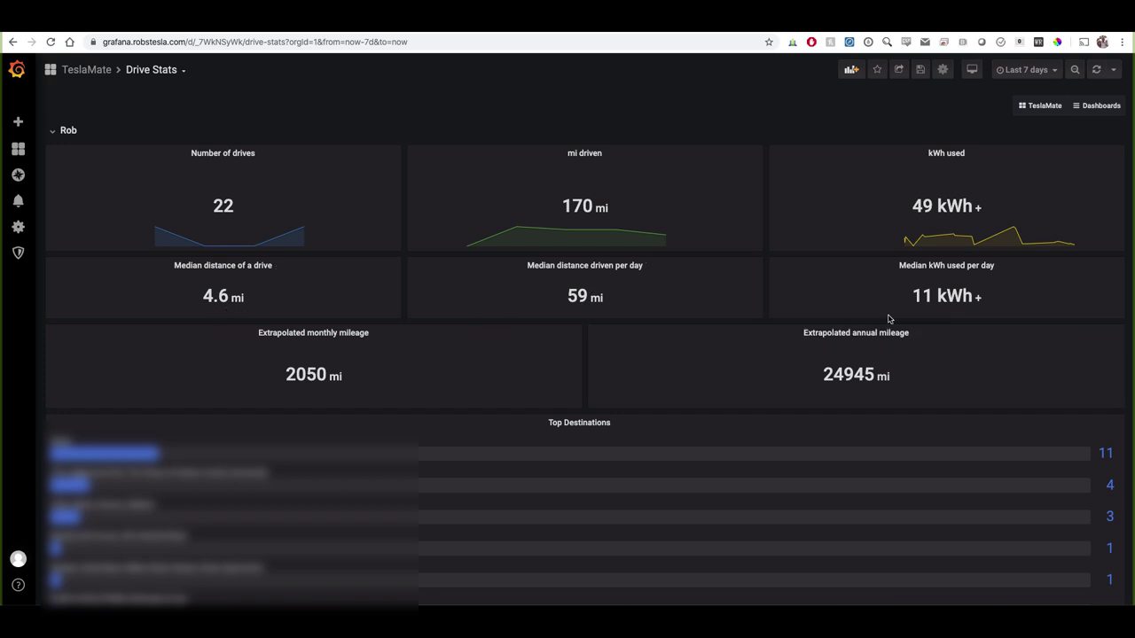
pyautogui.scroll(-1, 749, 323)
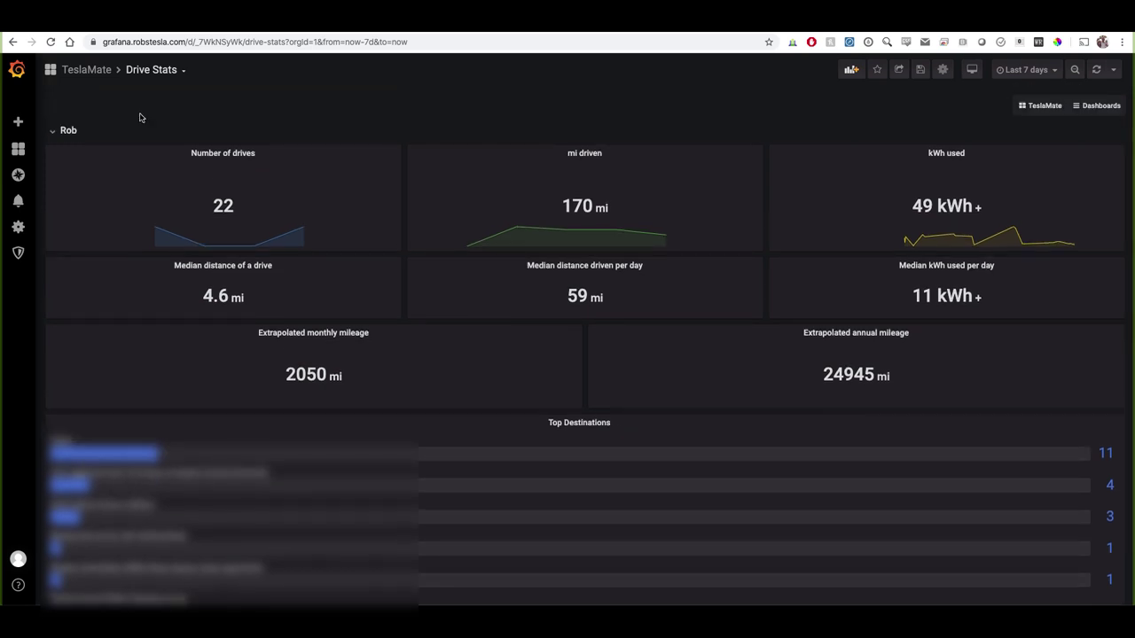
pyautogui.click(82, 71)
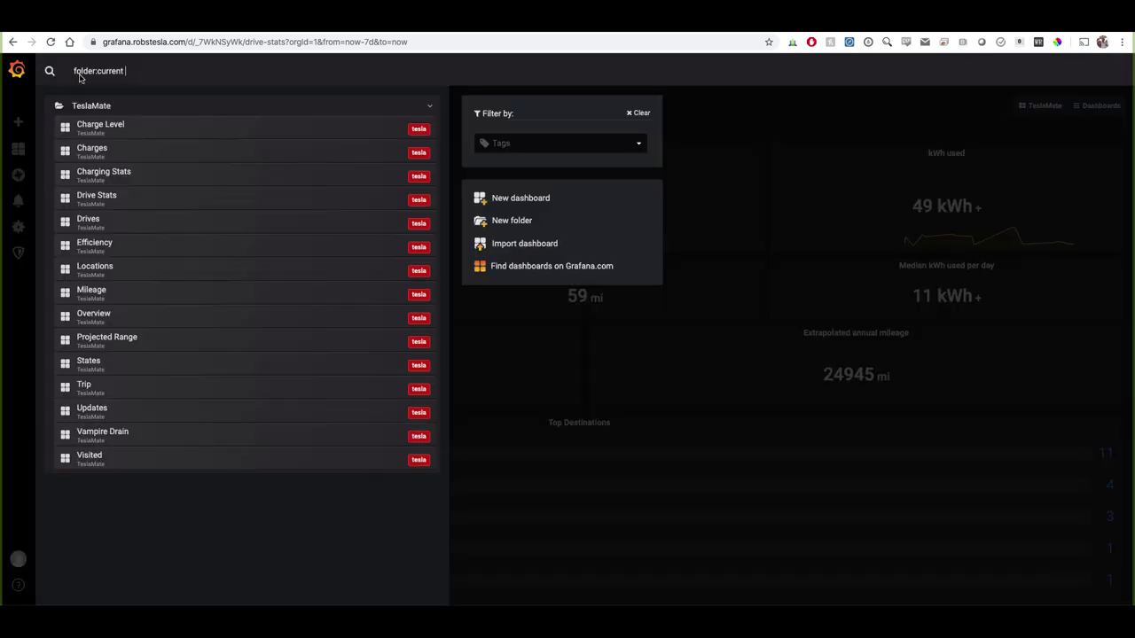
# - View the Drives table of the last 30 days' drives, then return to the dashboard list
pyautogui.click(92, 232)
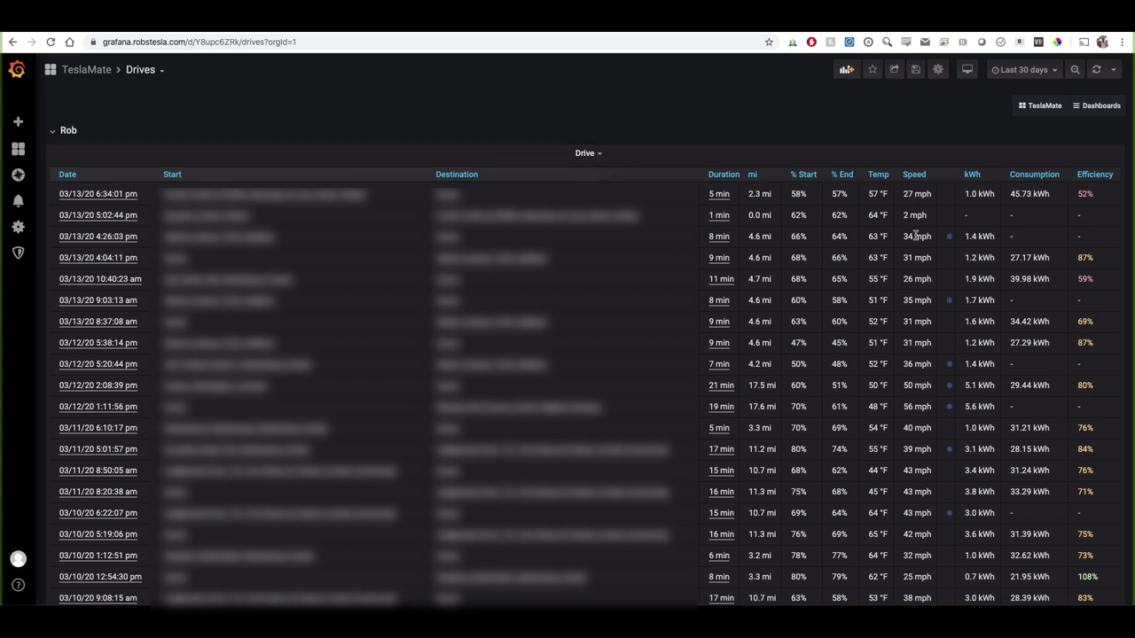
pyautogui.click(90, 69)
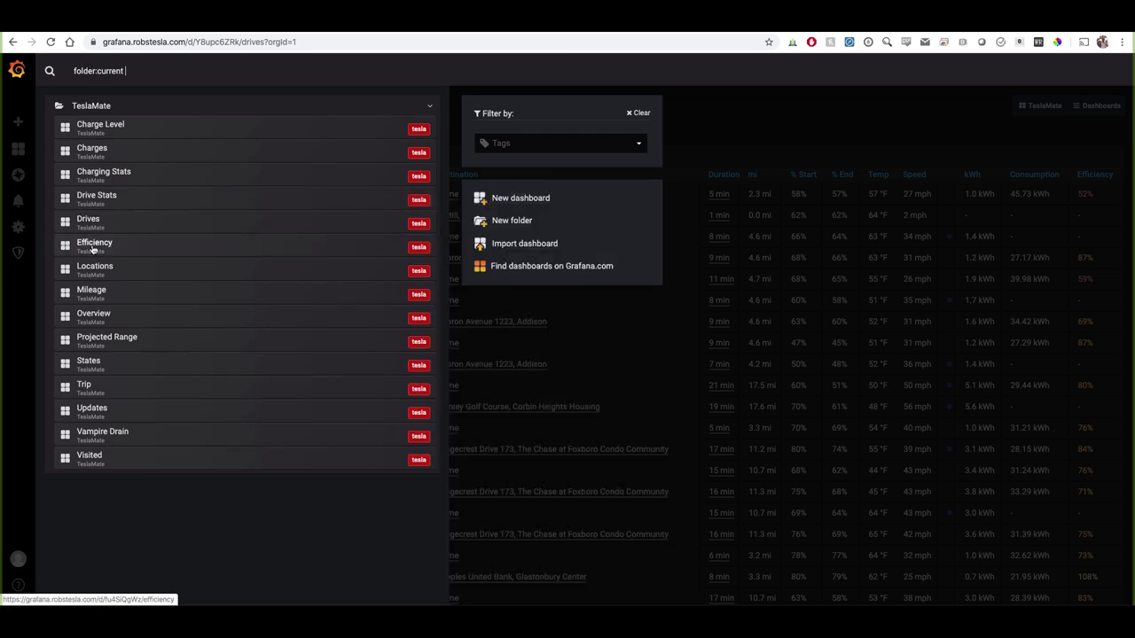
# - Review the Efficiency dashboard, then Locations (12 addresses in 7 Connecticut cities), returning to the list
pyautogui.click(98, 246)
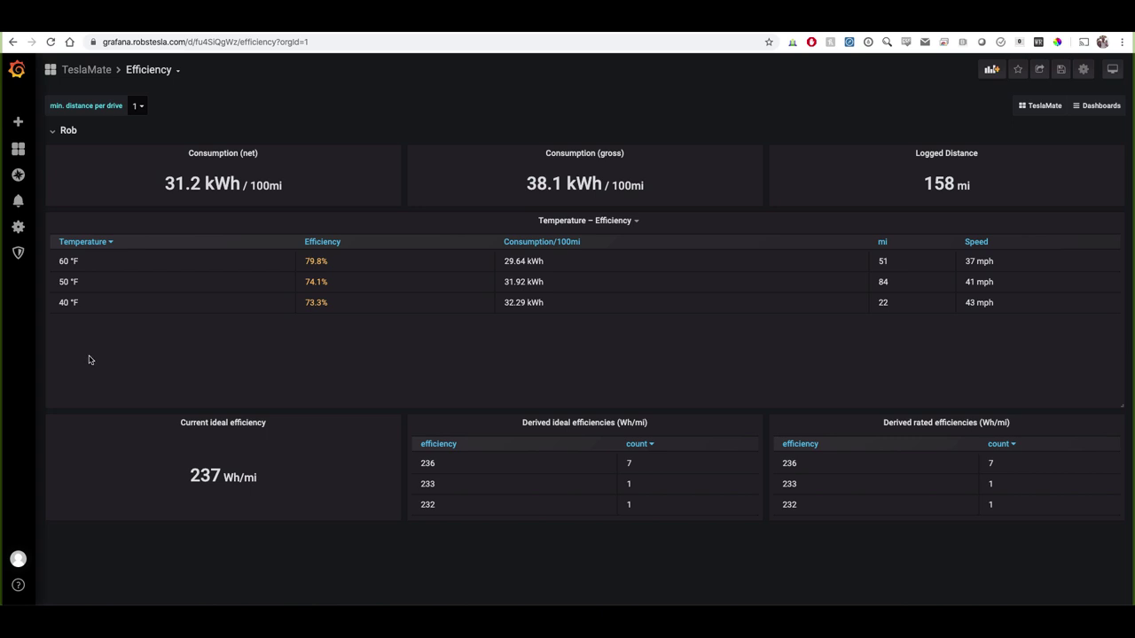
pyautogui.click(80, 68)
pyautogui.click(93, 266)
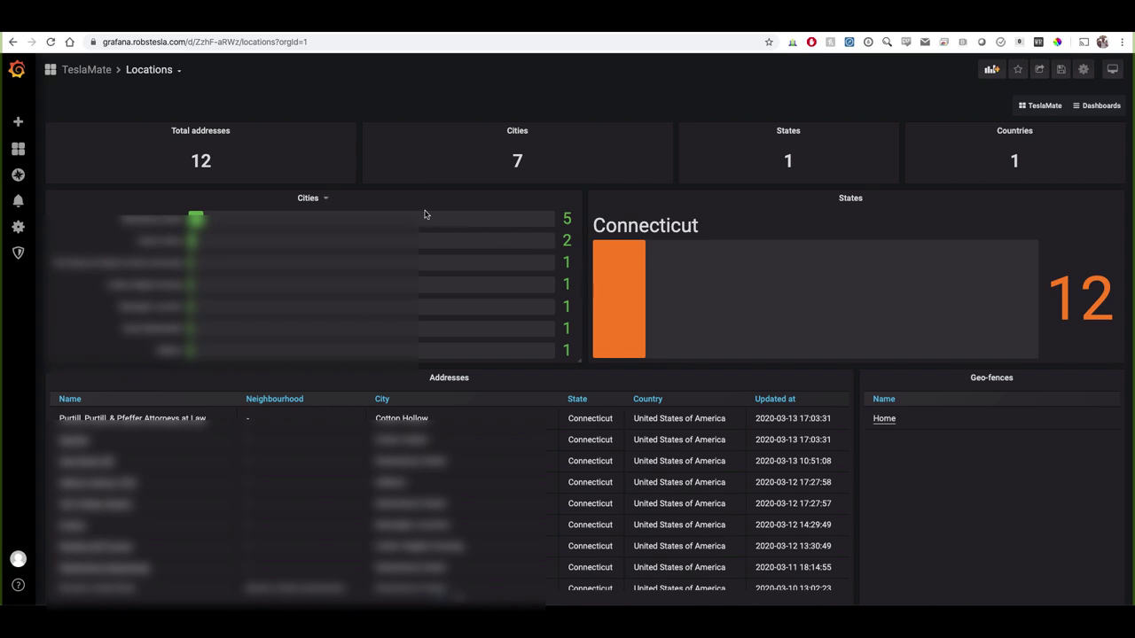
pyautogui.click(149, 70)
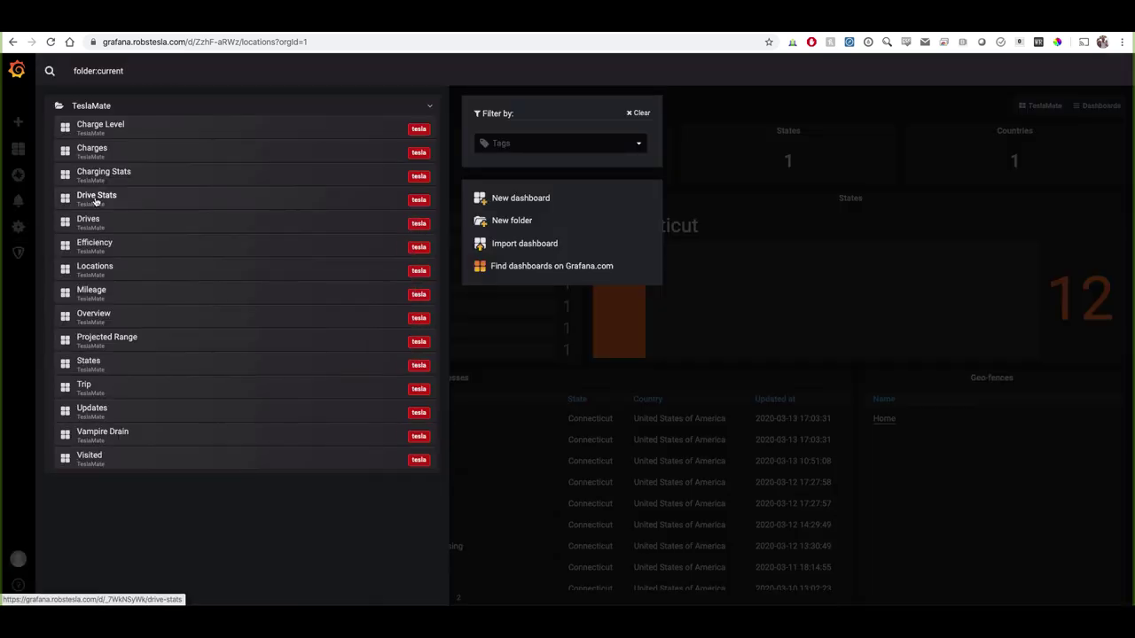
# - Chart Mileage for the last 7 days (13319.47 to 13489.33 mi), then return to the list
pyautogui.click(89, 290)
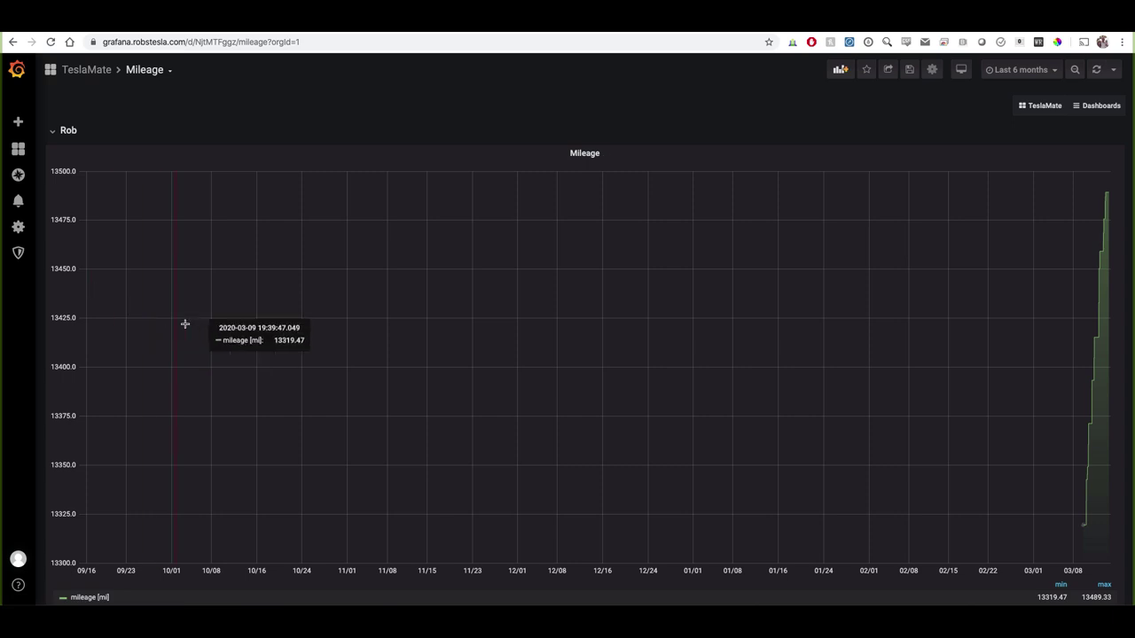
pyautogui.click(1035, 73)
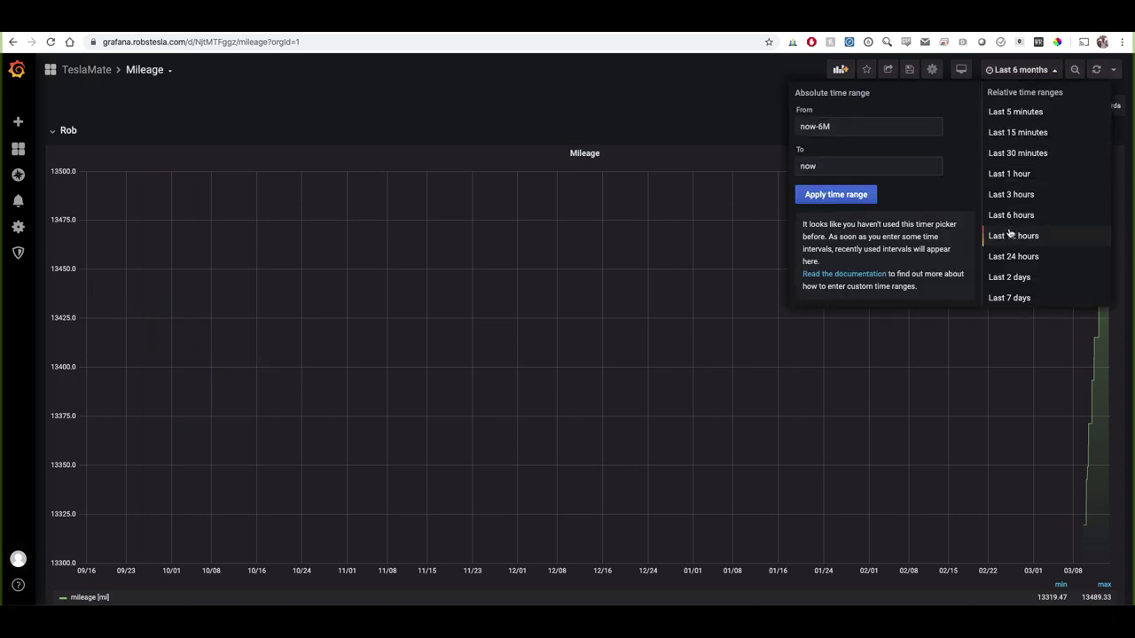
pyautogui.click(999, 297)
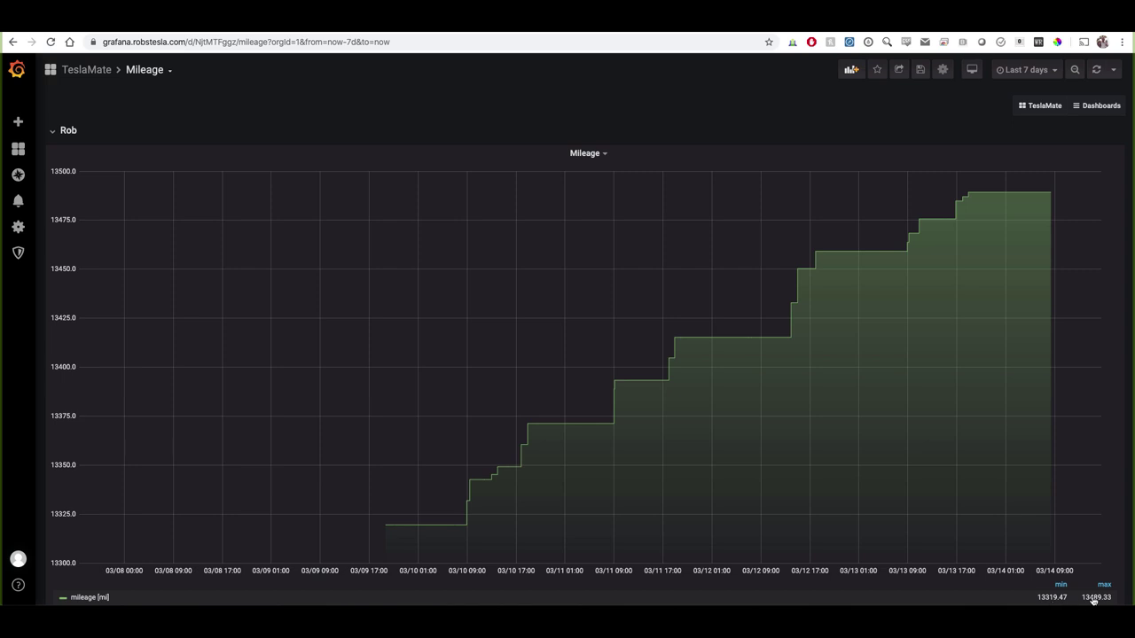
pyautogui.click(144, 69)
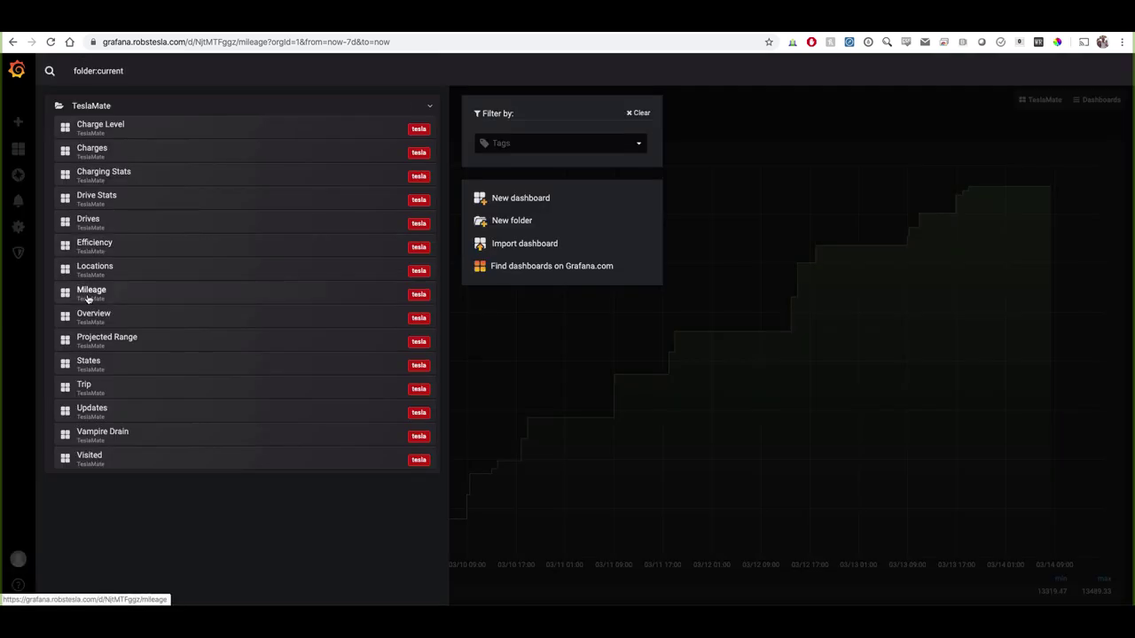
# - On Overview, isolate the Current and then Power series in Charging Details, then restore all series
pyautogui.click(82, 312)
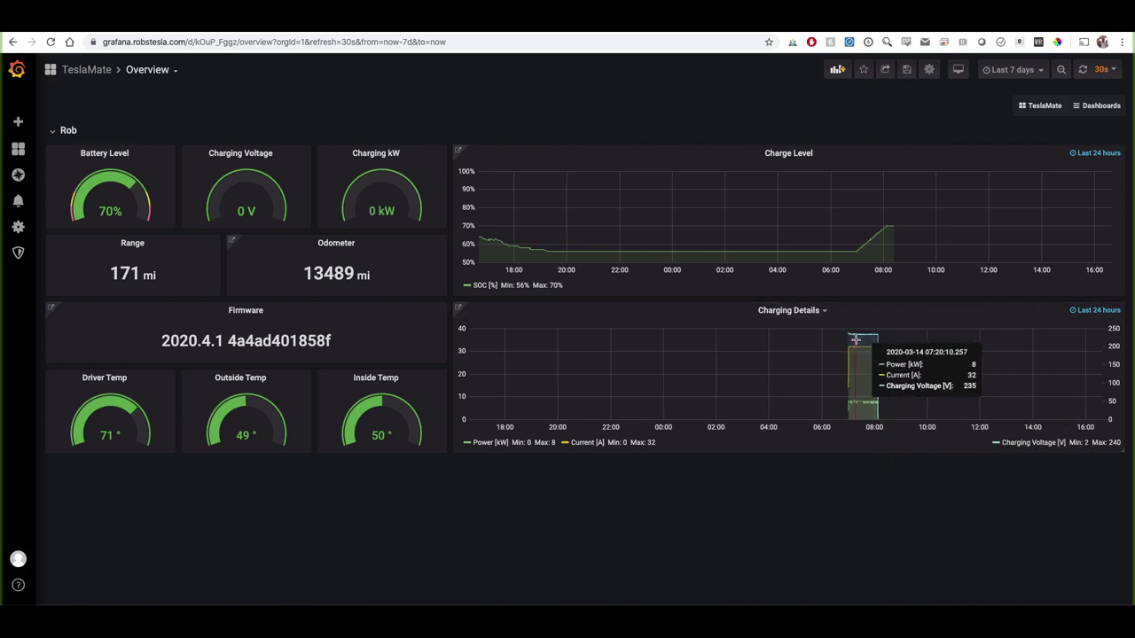
pyautogui.click(579, 443)
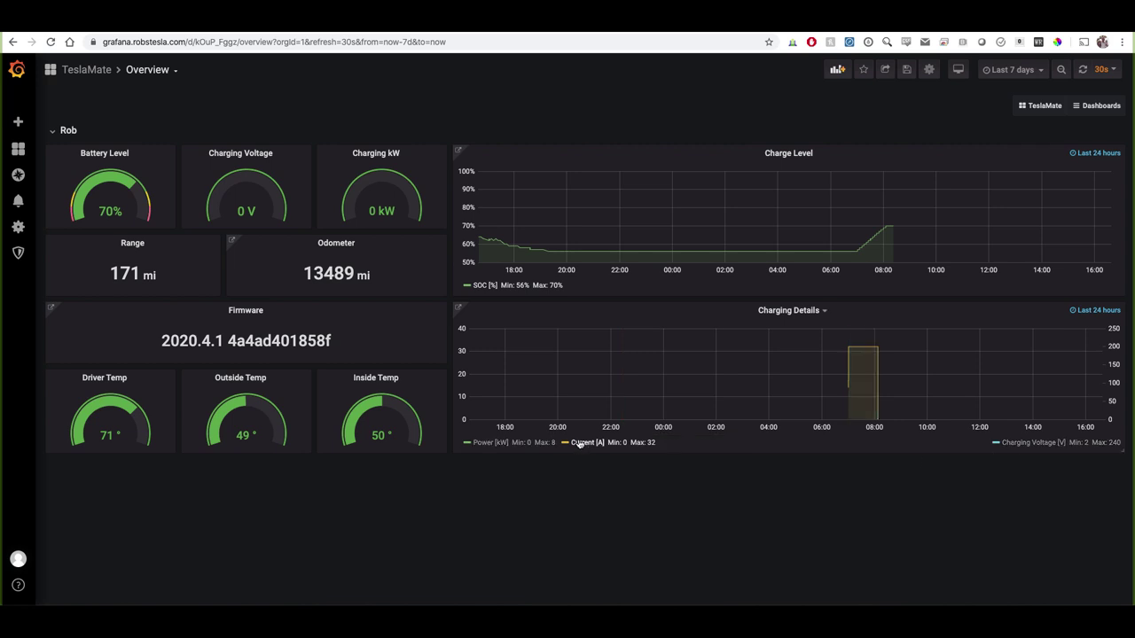
pyautogui.click(499, 445)
pyautogui.click(598, 446)
pyautogui.click(507, 449)
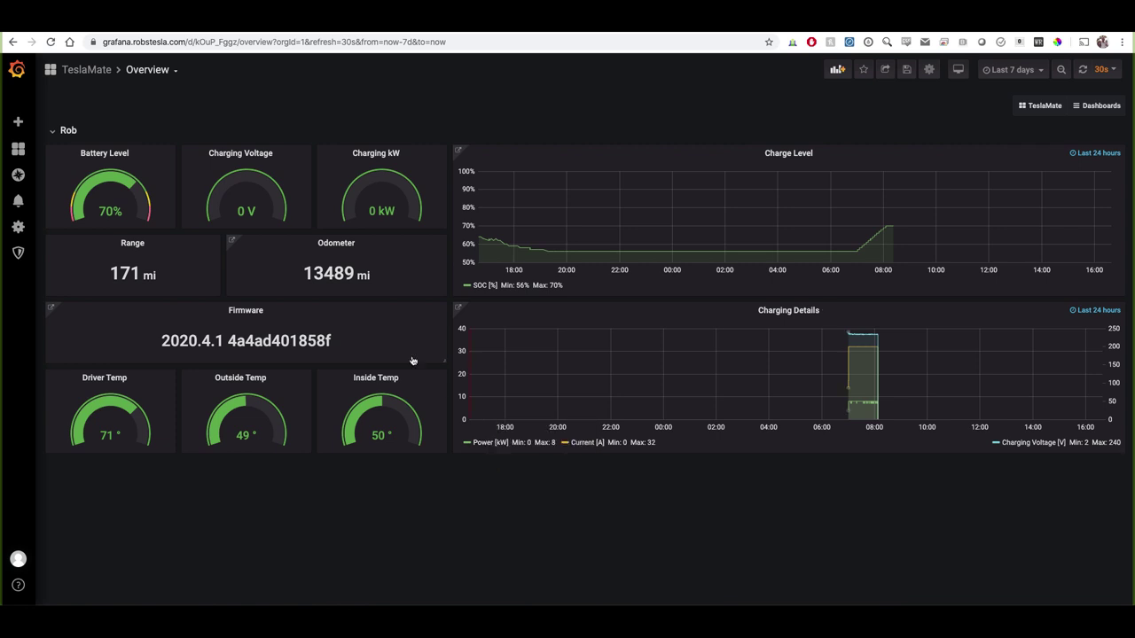
pyautogui.click(86, 71)
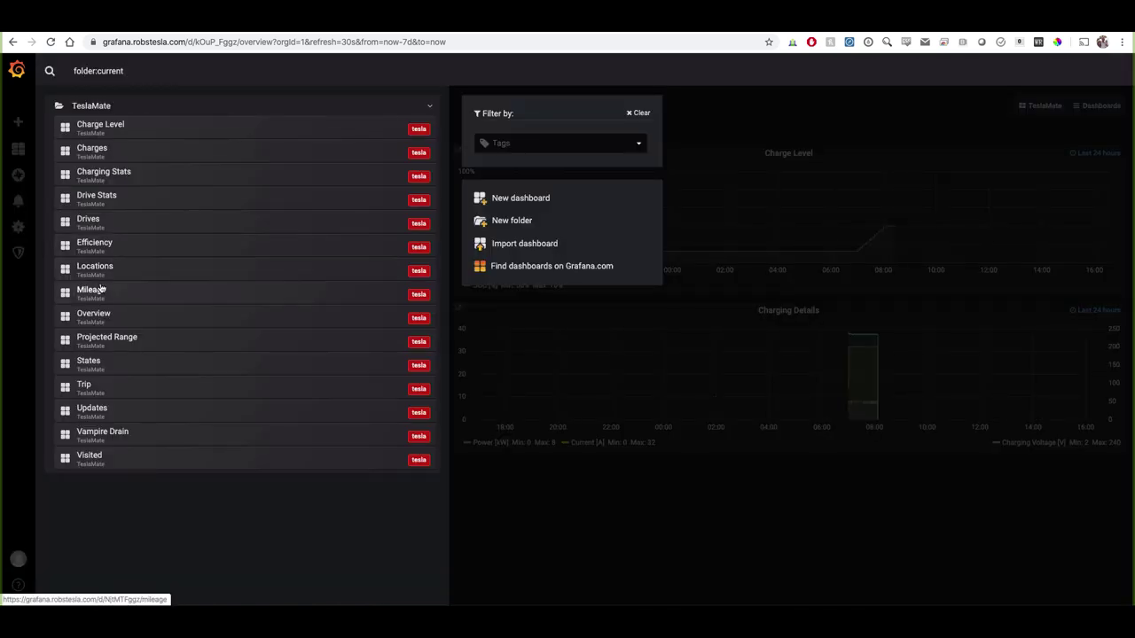
# - Show the Projected Range dashboard for the last 7 days
pyautogui.click(100, 337)
pyautogui.click(1019, 69)
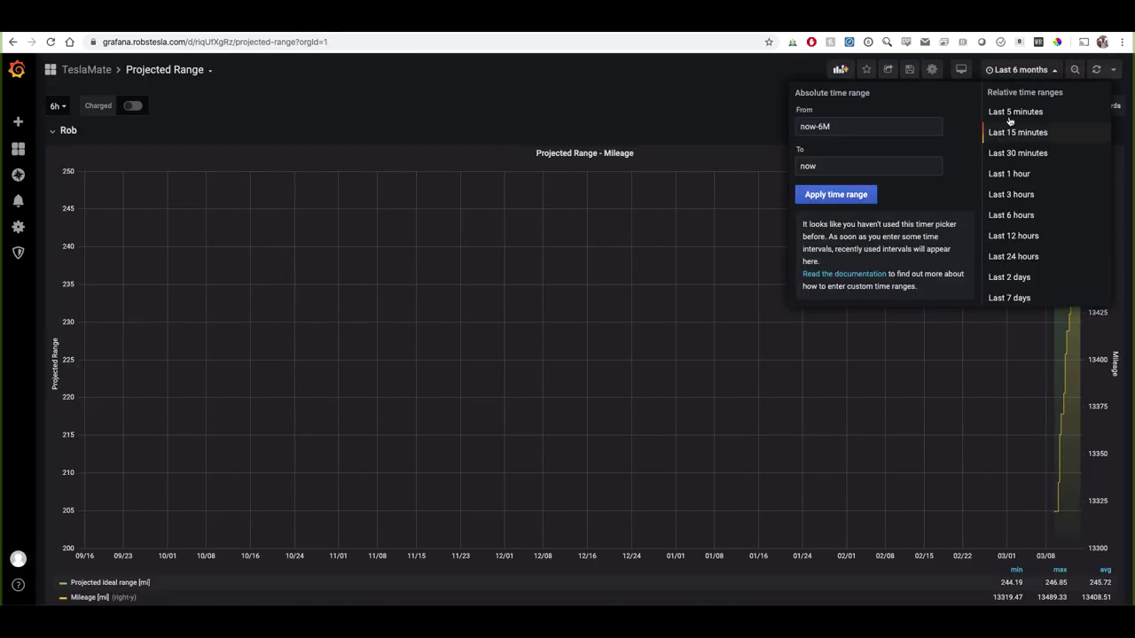
pyautogui.click(1004, 296)
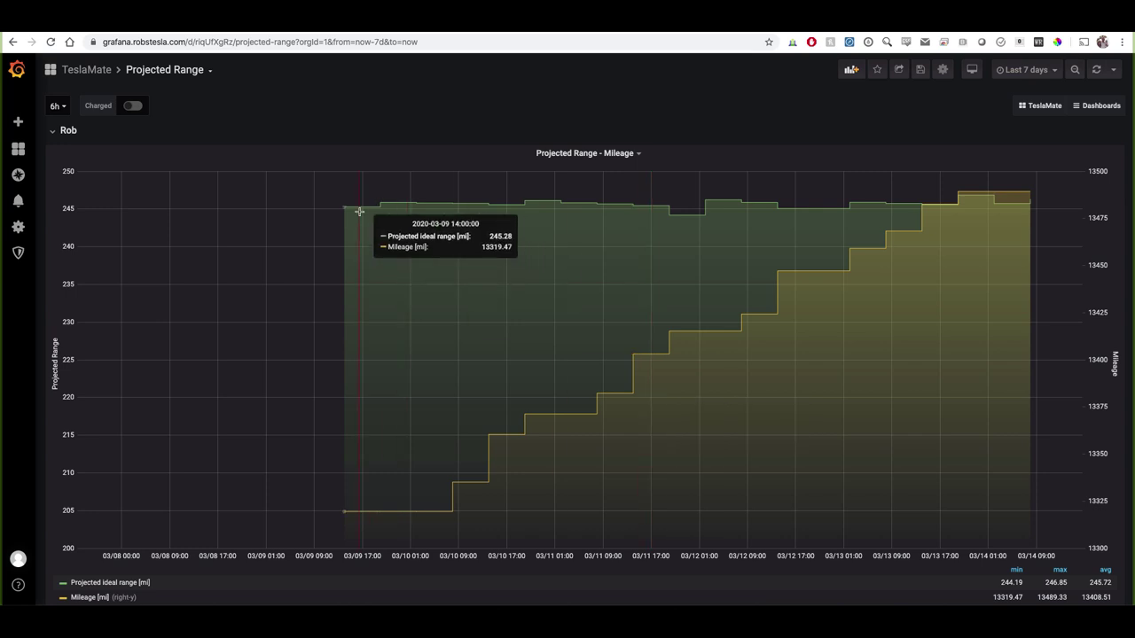
# - In Outdoor Temp, isolate the Outdoor Temperature series, then bring back projected range alongside it
pyautogui.scroll(-1, 359, 211)
pyautogui.scroll(-3, 359, 211)
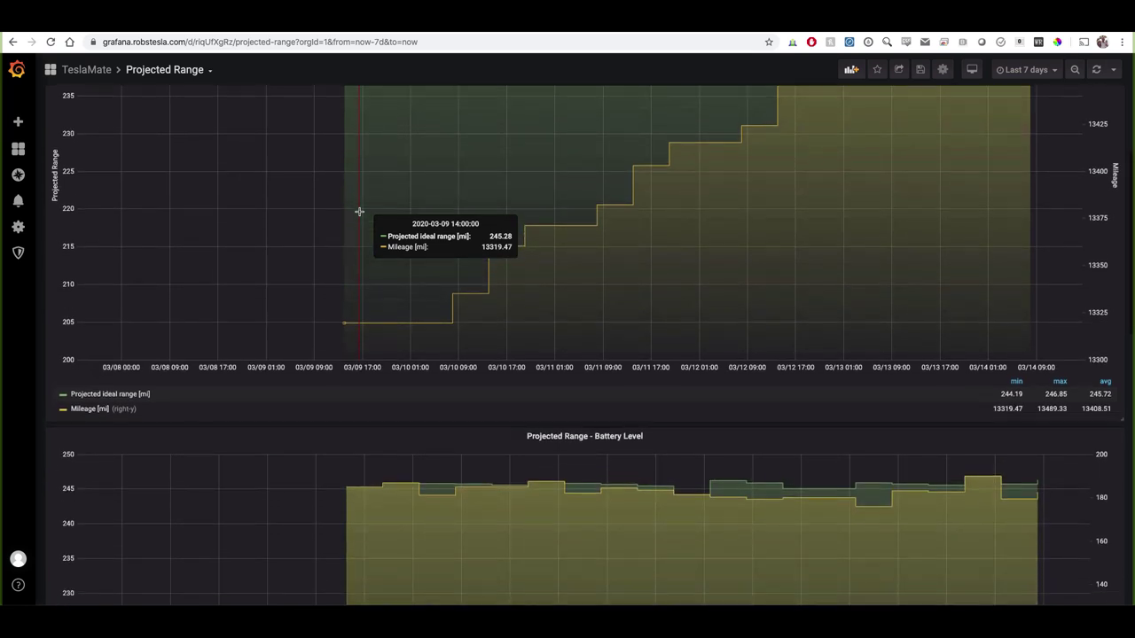
pyautogui.scroll(-6, 359, 211)
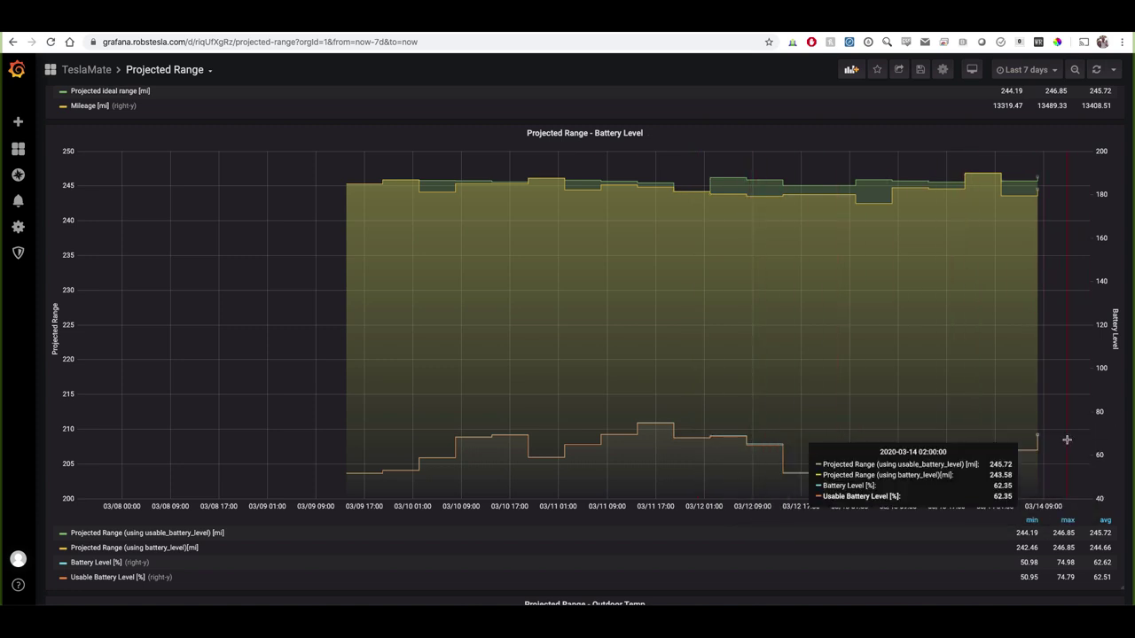
pyautogui.scroll(-1, 671, 458)
pyautogui.scroll(-5, 671, 459)
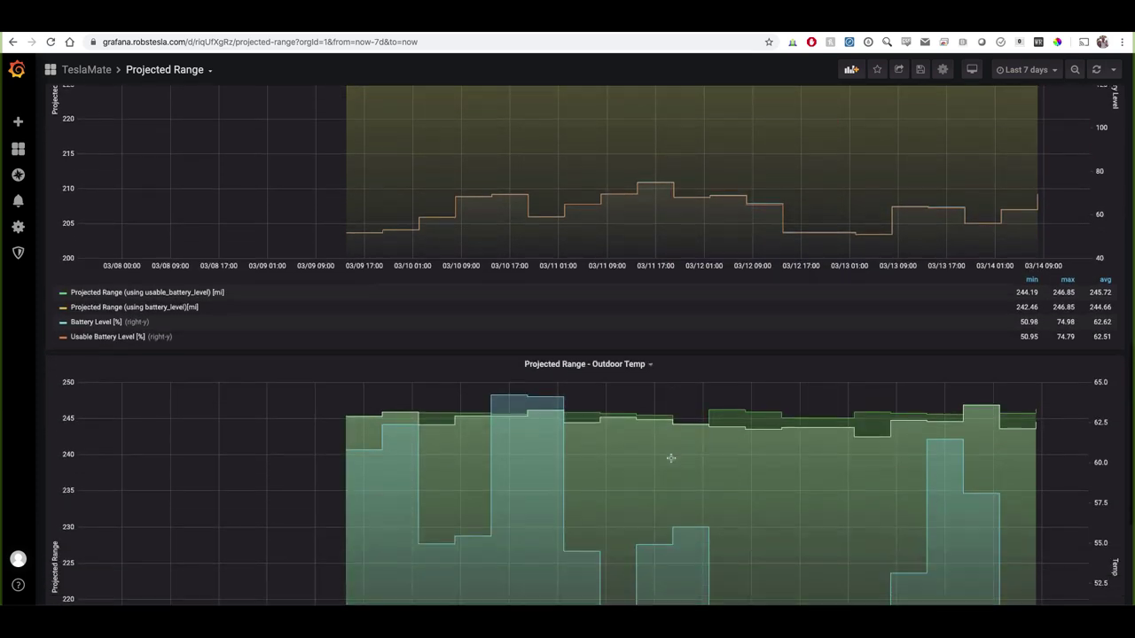
pyautogui.scroll(-2, 671, 458)
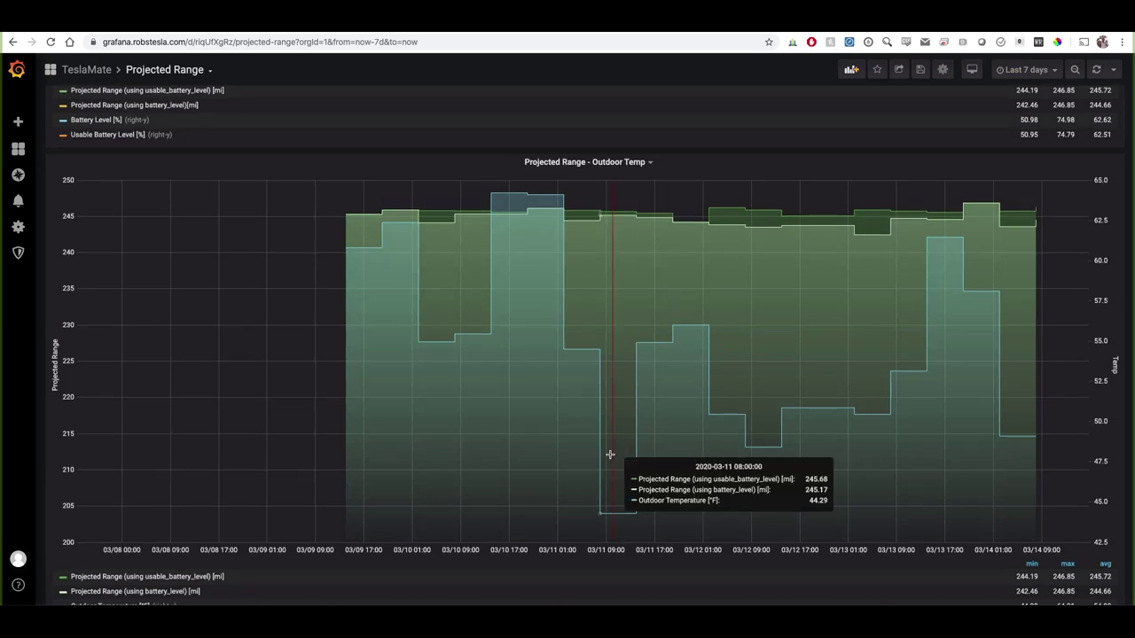
pyautogui.scroll(-1, 609, 454)
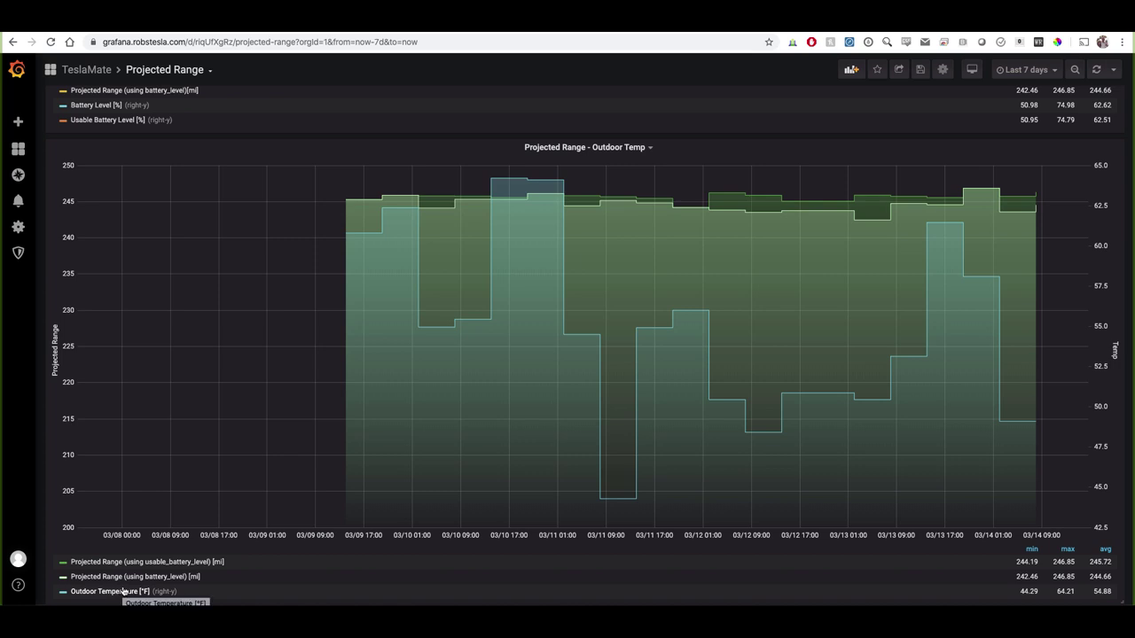
pyautogui.click(123, 591)
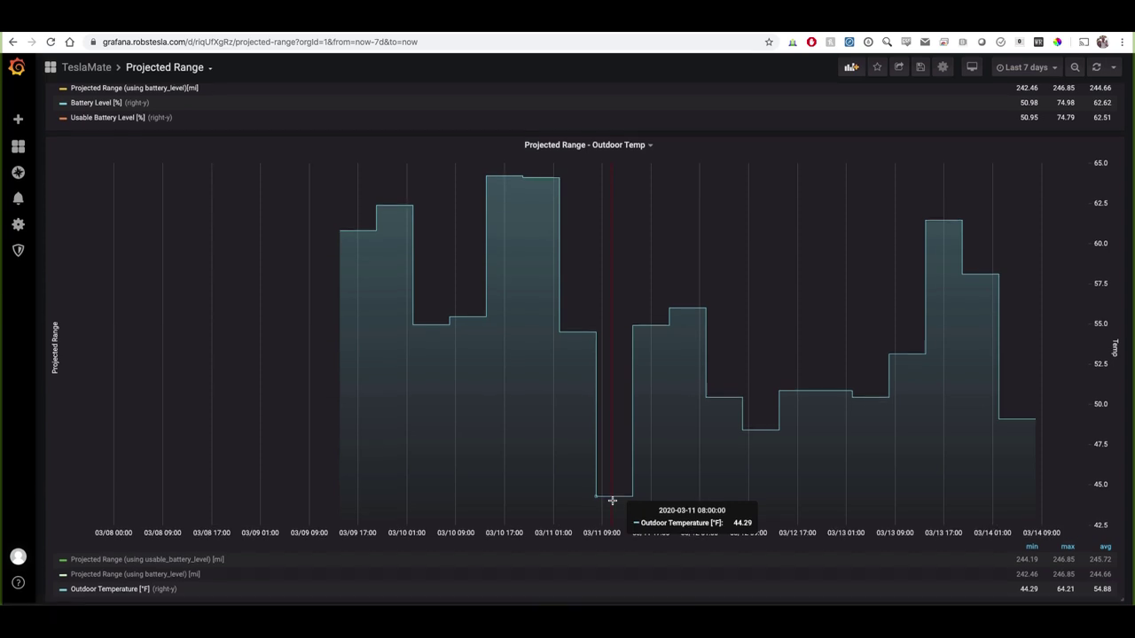
pyautogui.click(148, 592)
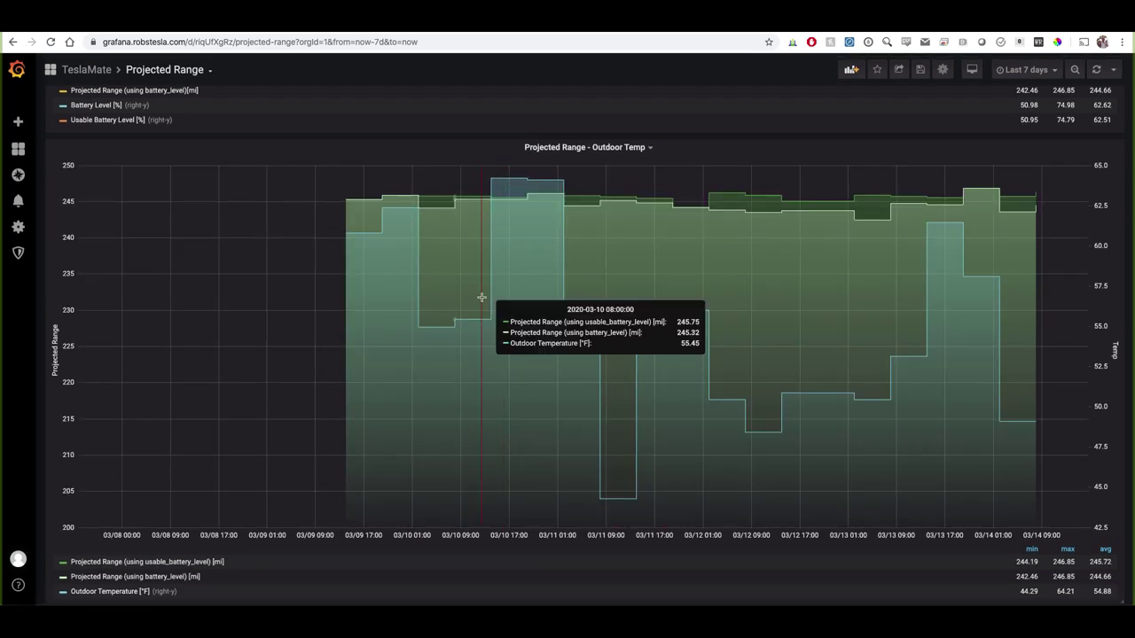
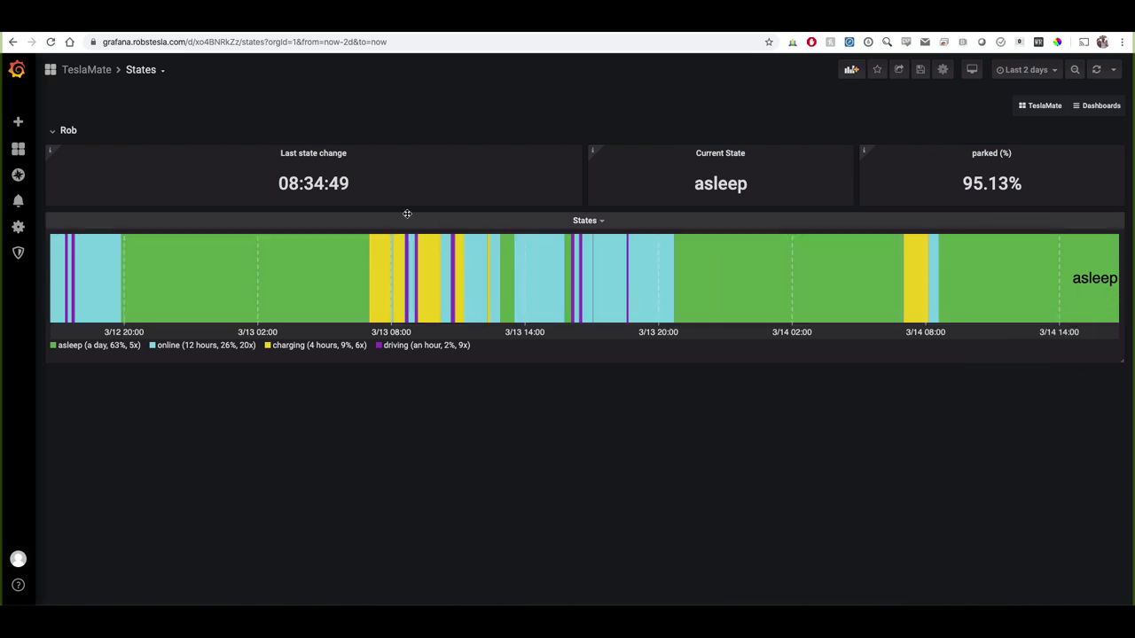
# - Open the Trip dashboard from the TeslaMate dashboard list
pyautogui.click(86, 70)
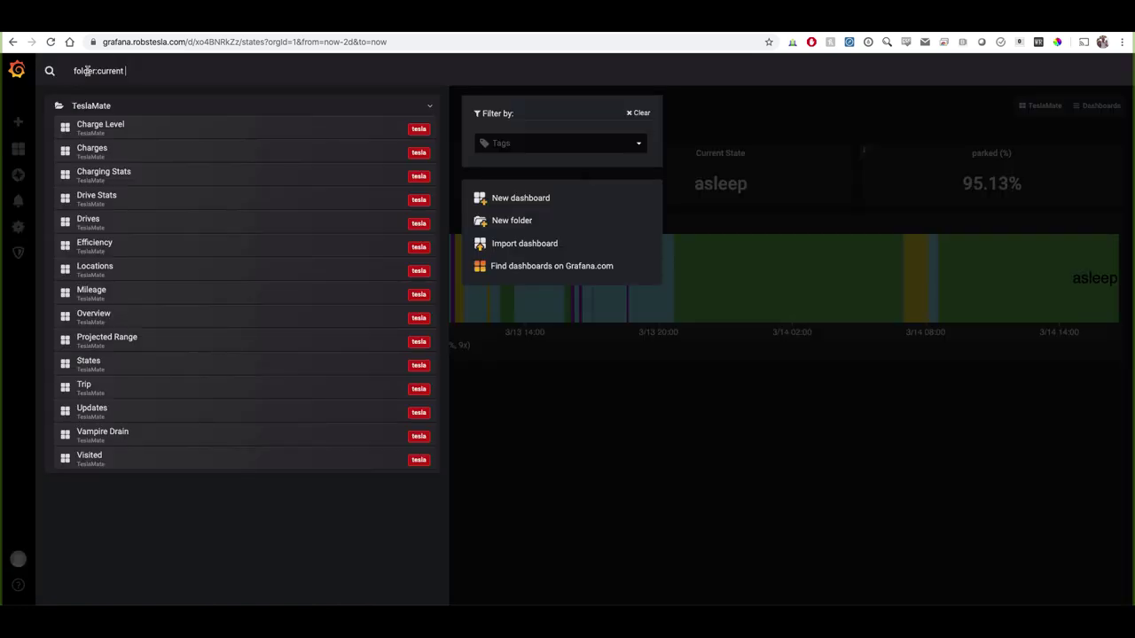
pyautogui.click(88, 384)
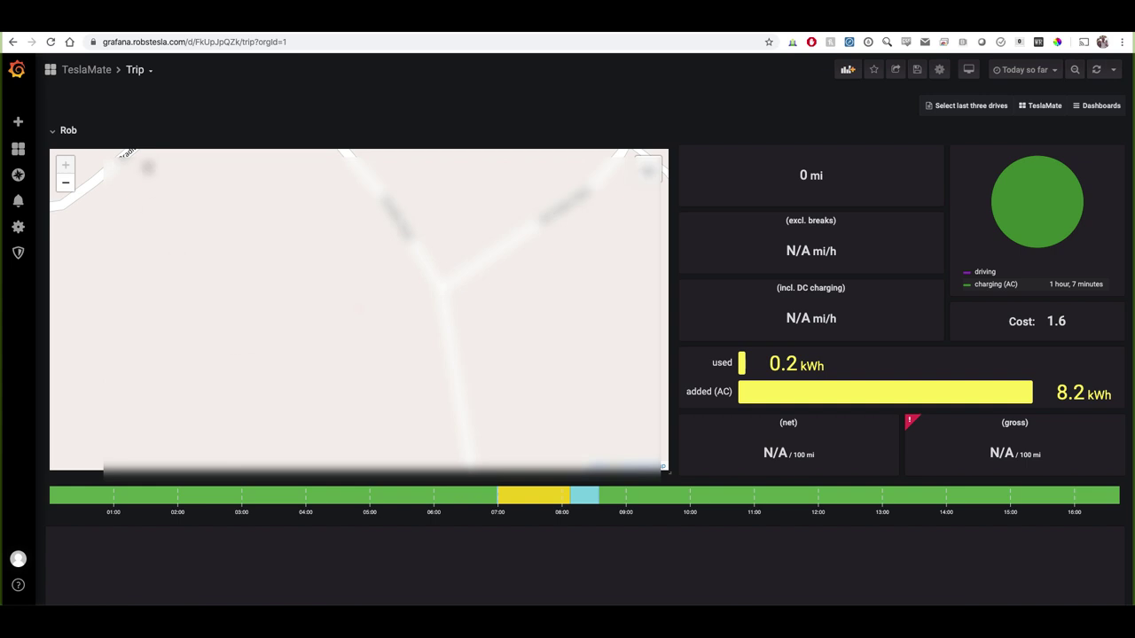
# - Set the Trip dashboard to Last 7 days and review its map, Charges table and graphs
pyautogui.click(1028, 69)
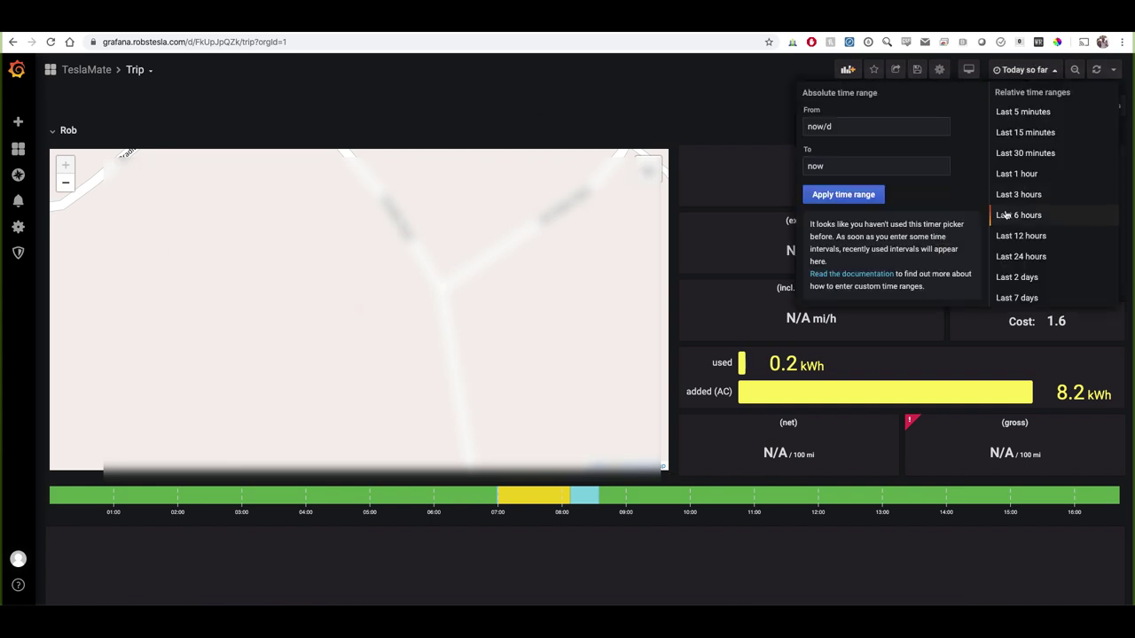
pyautogui.click(1013, 297)
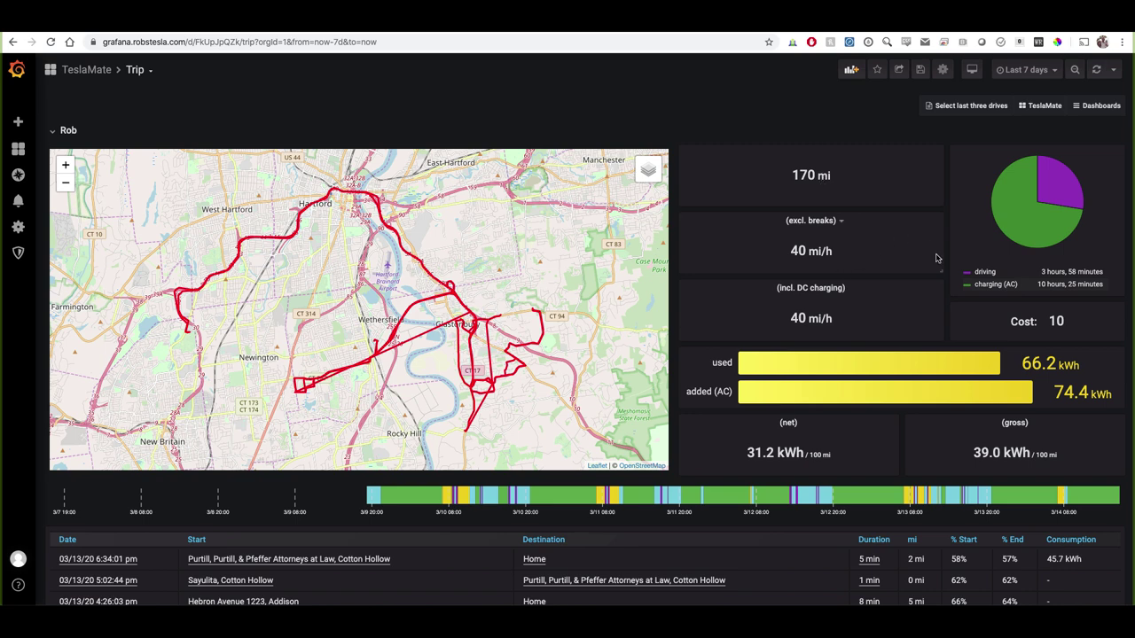
pyautogui.moveTo(1024, 219)
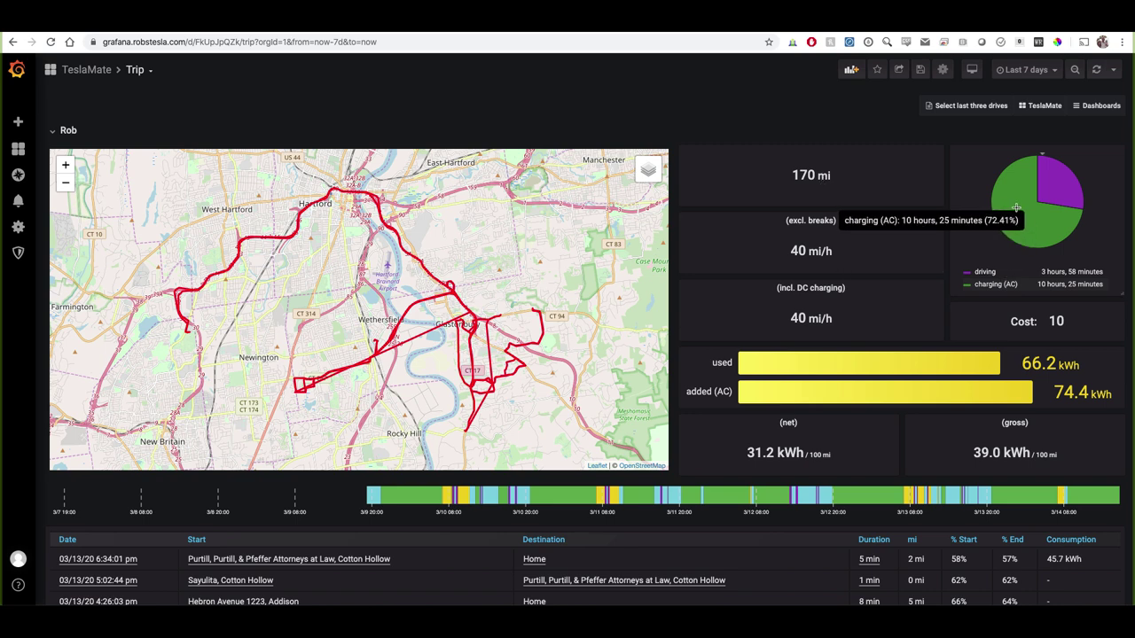
pyautogui.moveTo(1048, 188)
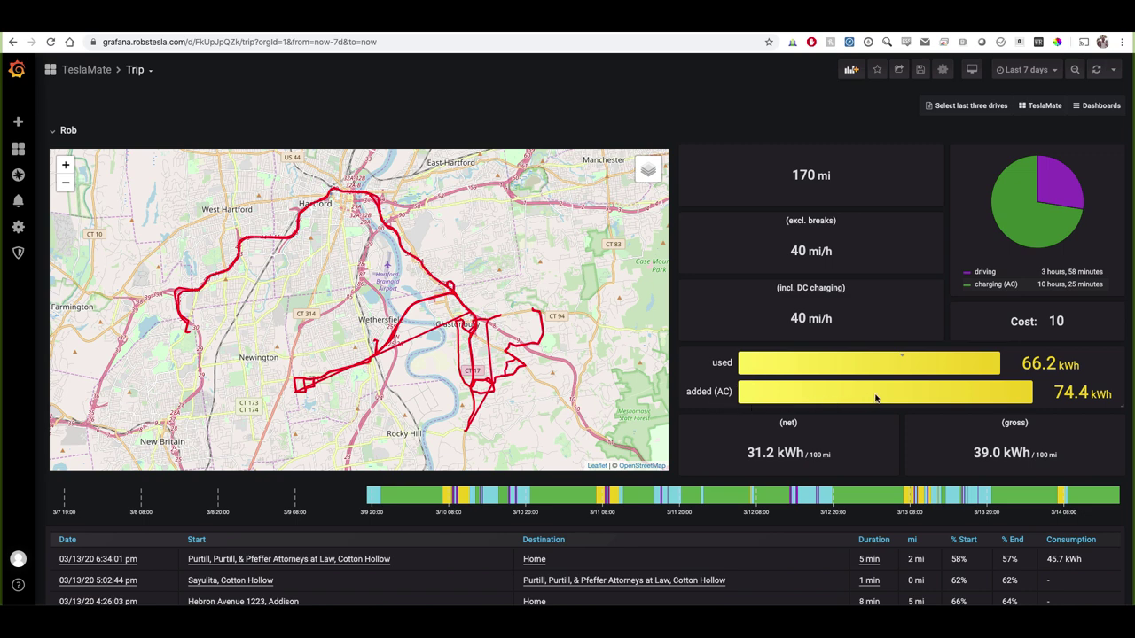
pyautogui.scroll(-2, 875, 398)
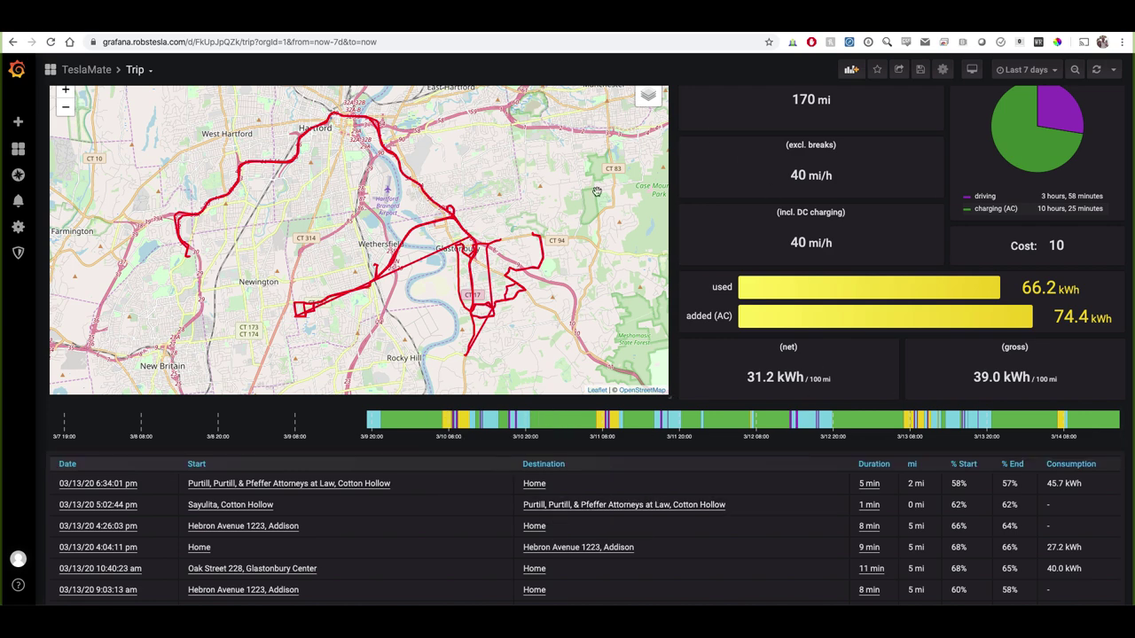
pyautogui.scroll(-4, 780, 450)
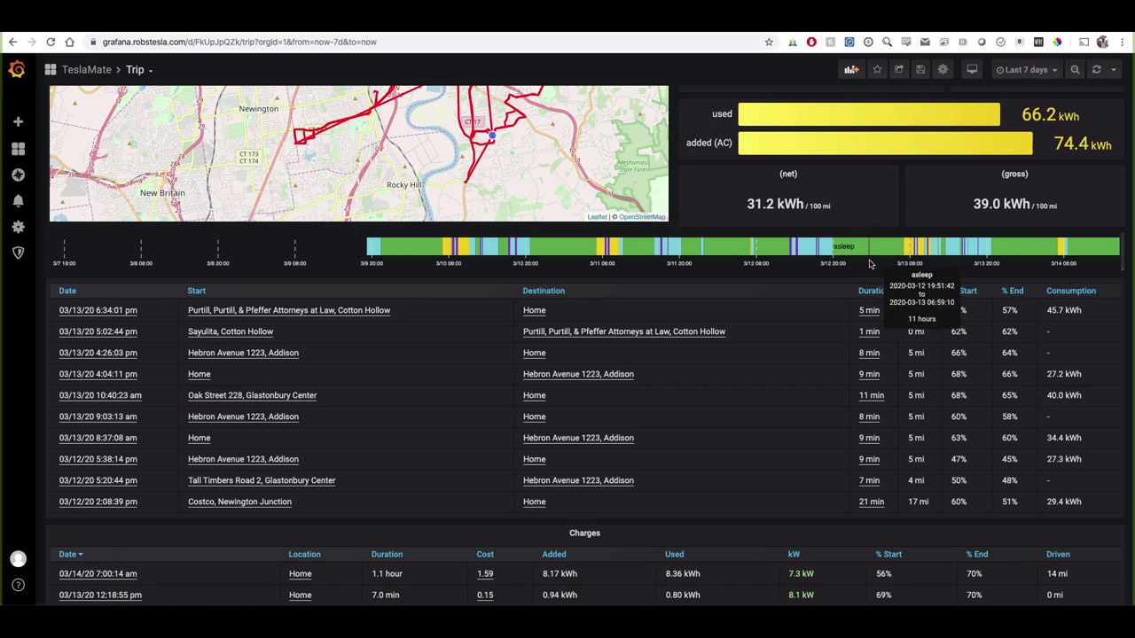
pyautogui.scroll(-8, 1095, 303)
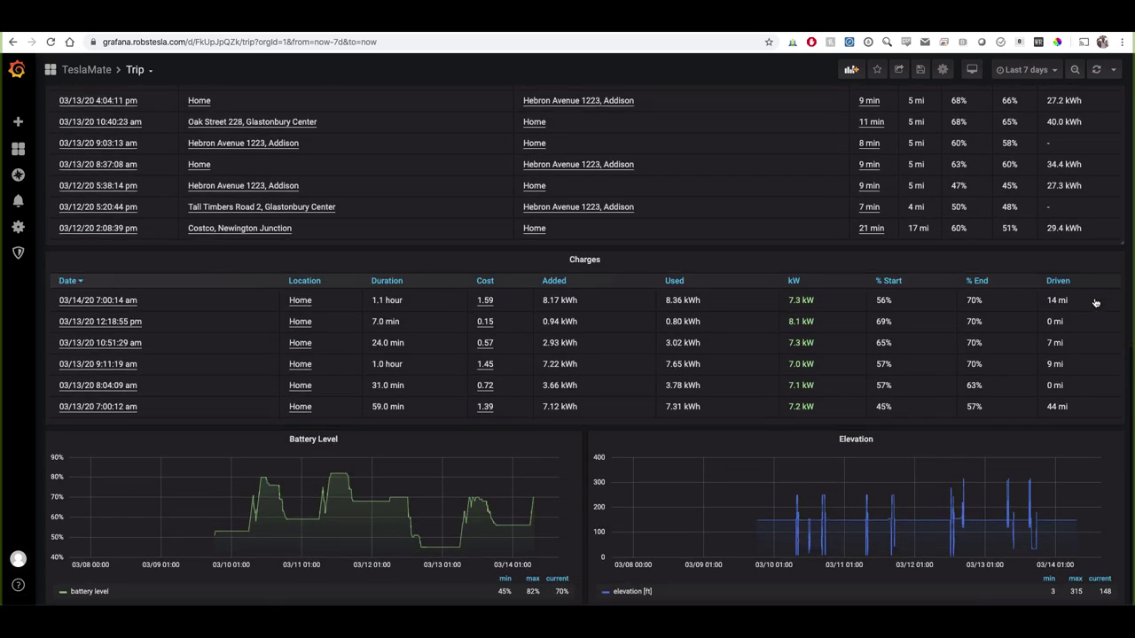
pyautogui.scroll(5, 1094, 302)
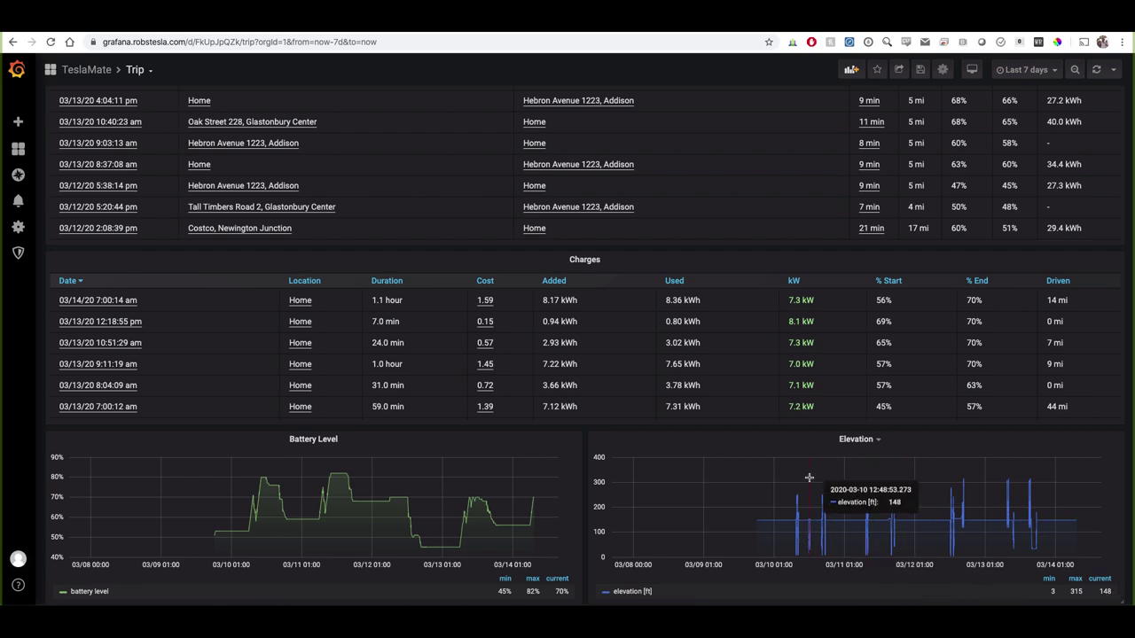
pyautogui.scroll(15, 180, 149)
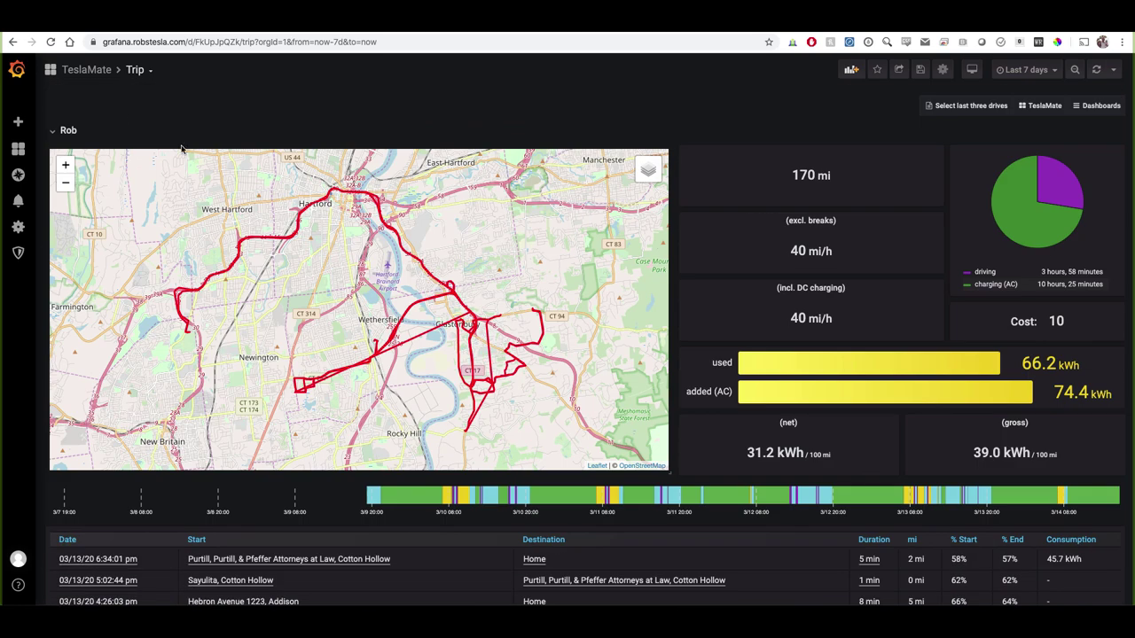
# - Check the installed TeslaMate version on Updates, then switch to the Vampire Drain dashboard
pyautogui.click(86, 71)
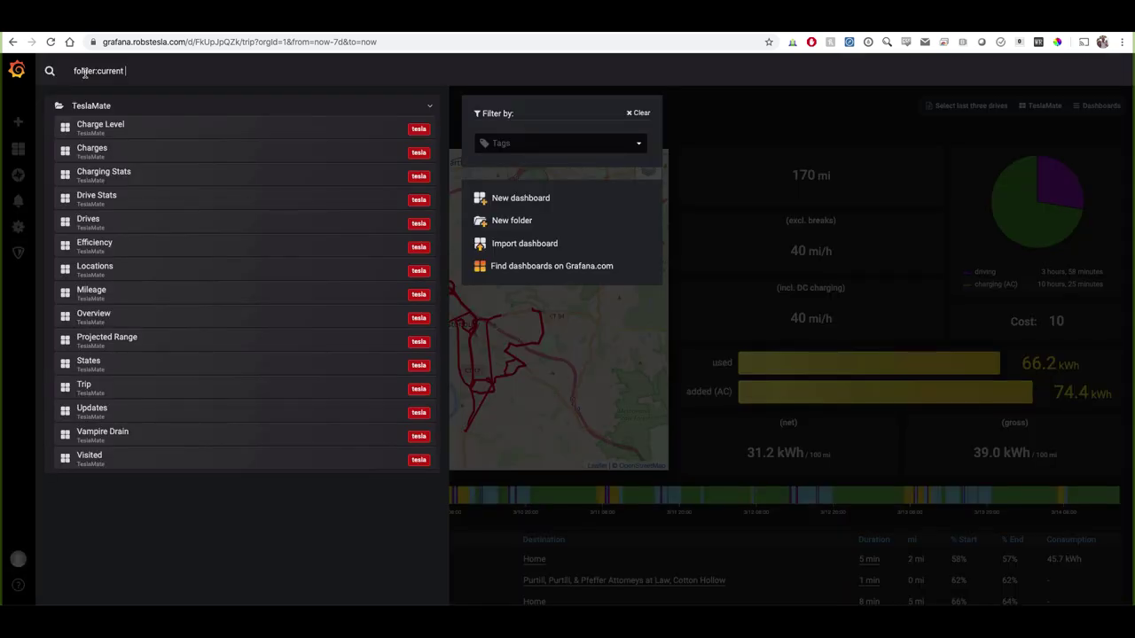
pyautogui.click(91, 408)
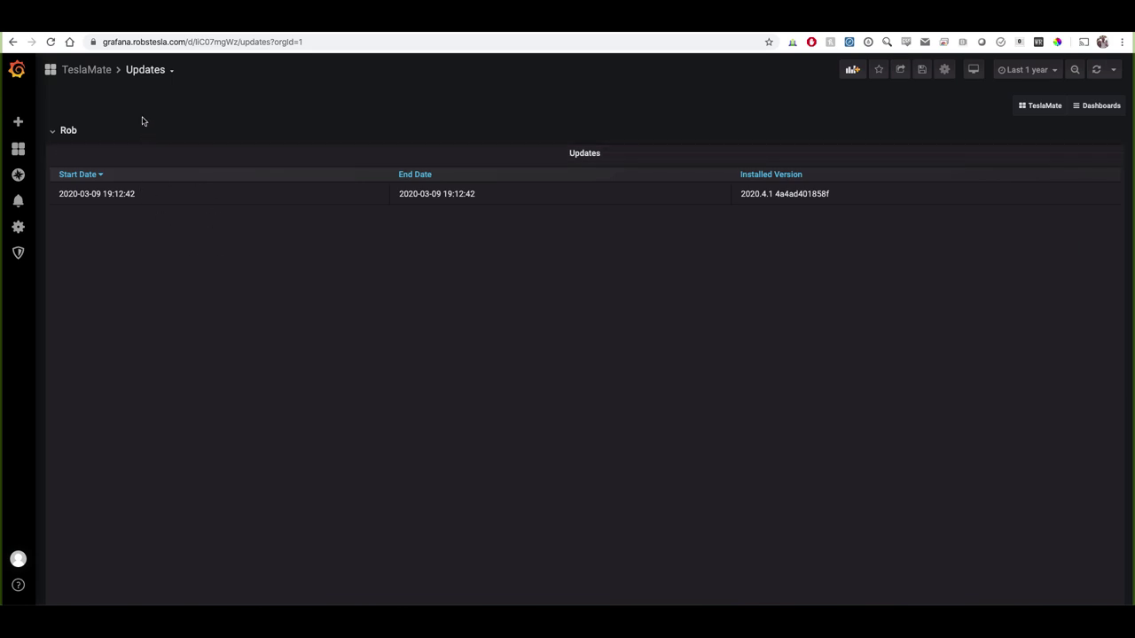
pyautogui.click(80, 67)
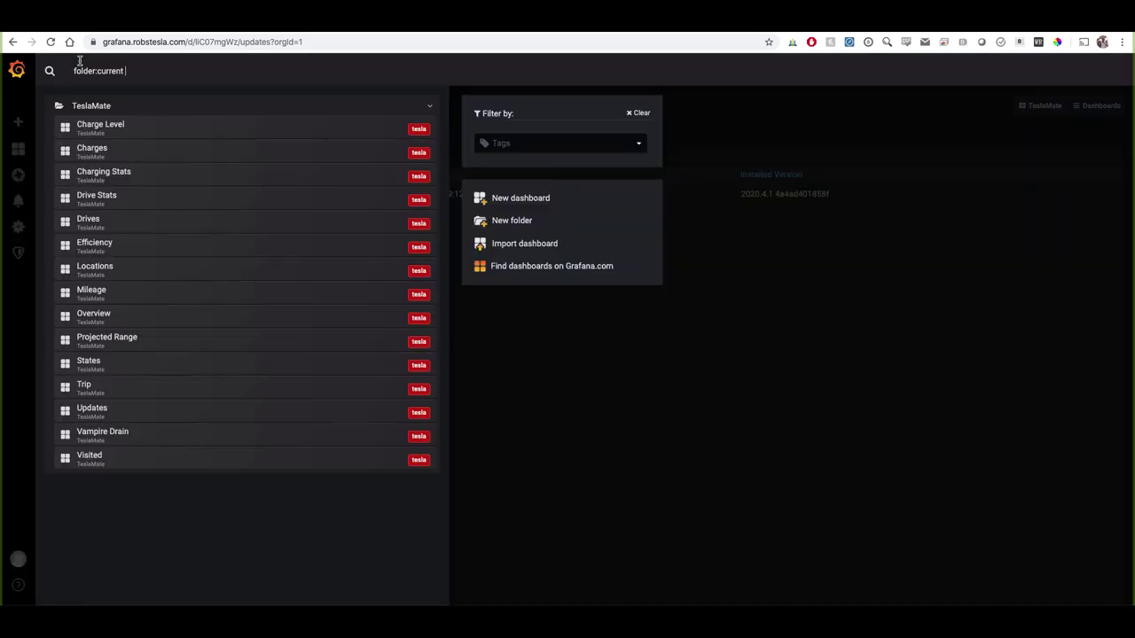
pyautogui.click(102, 434)
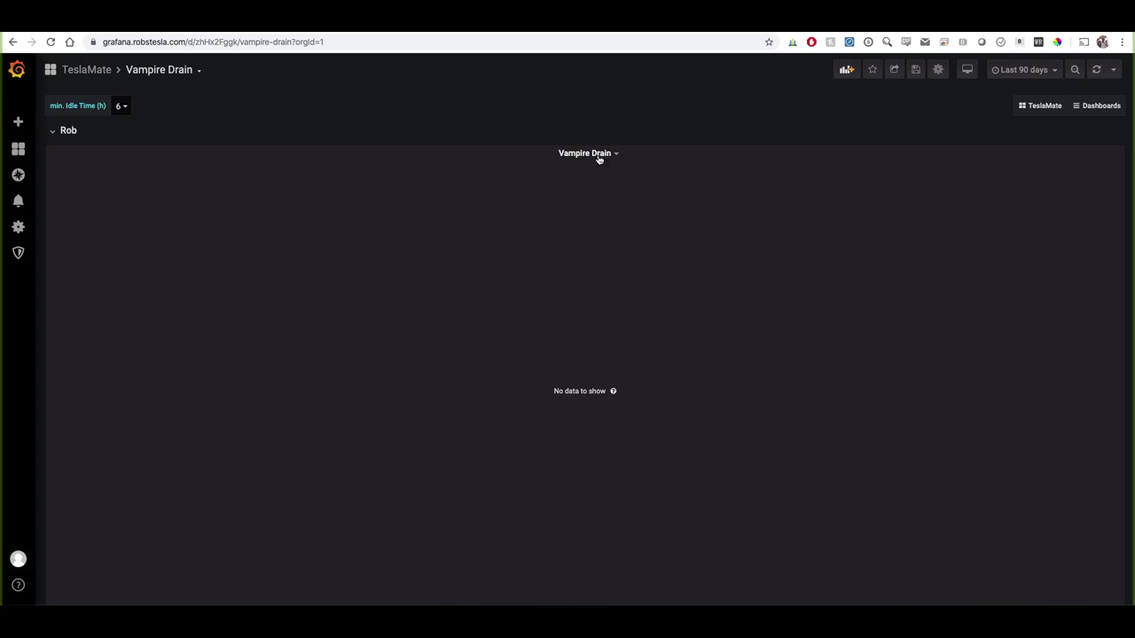
# - Try Vampire Drain minimum idle times of 1 and 3 hours, keep 1, then open Visited
pyautogui.click(126, 108)
pyautogui.click(124, 149)
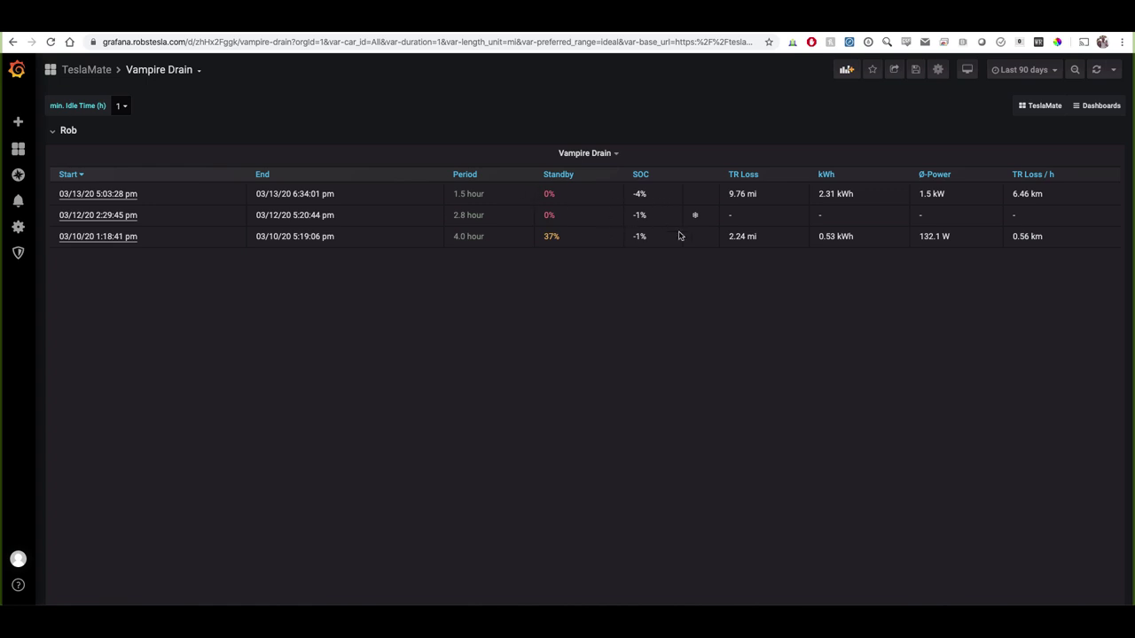
pyautogui.click(122, 109)
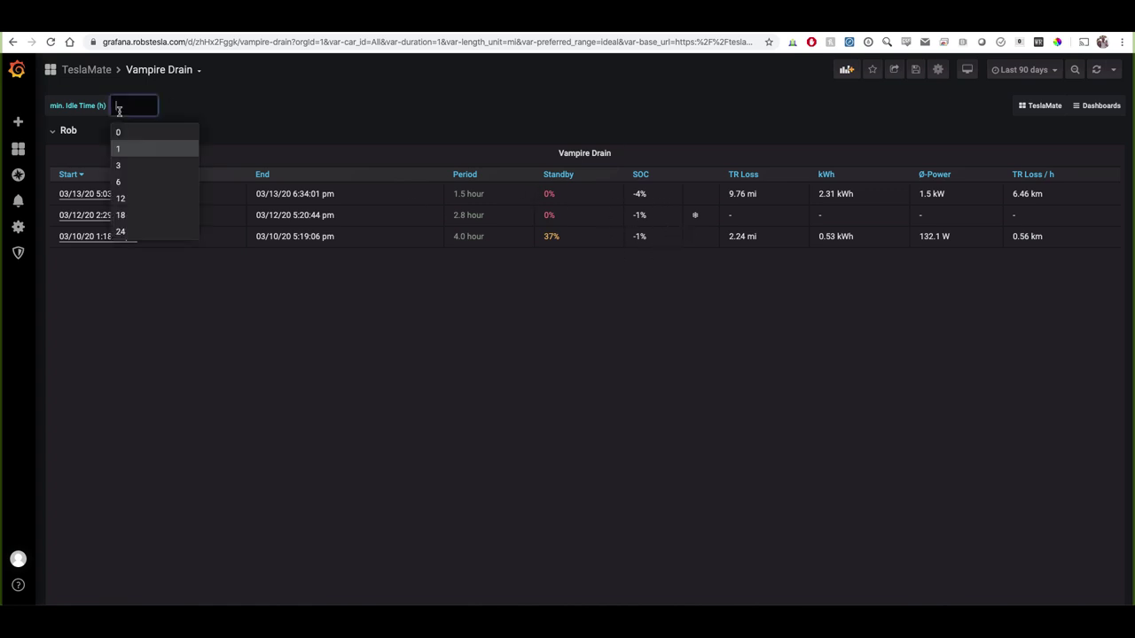
pyautogui.click(139, 165)
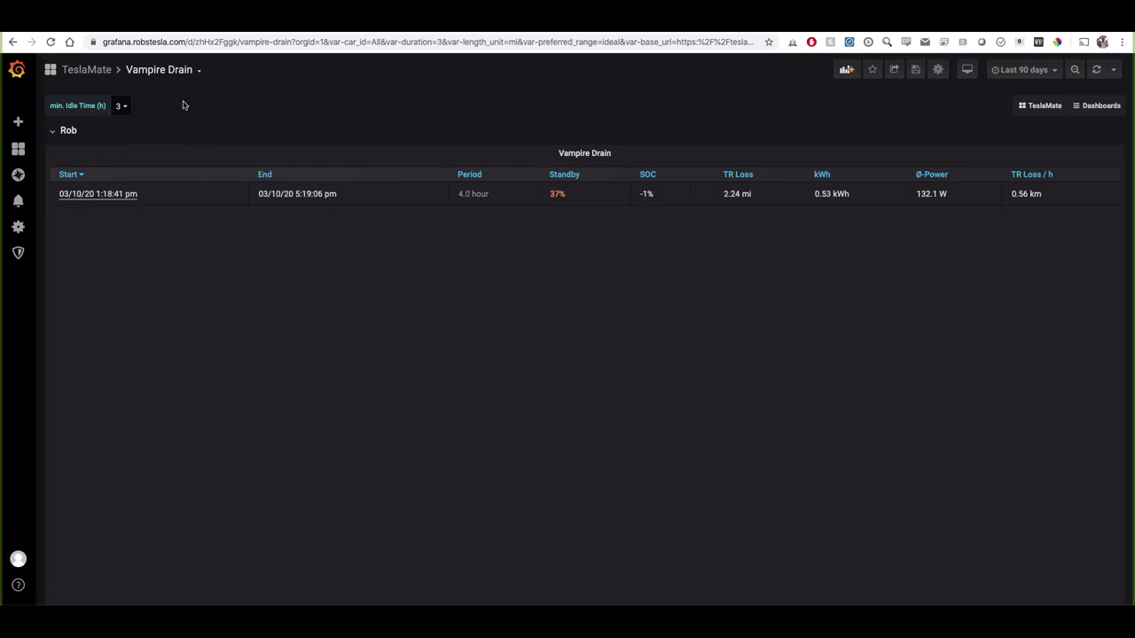
pyautogui.click(132, 107)
pyautogui.click(129, 153)
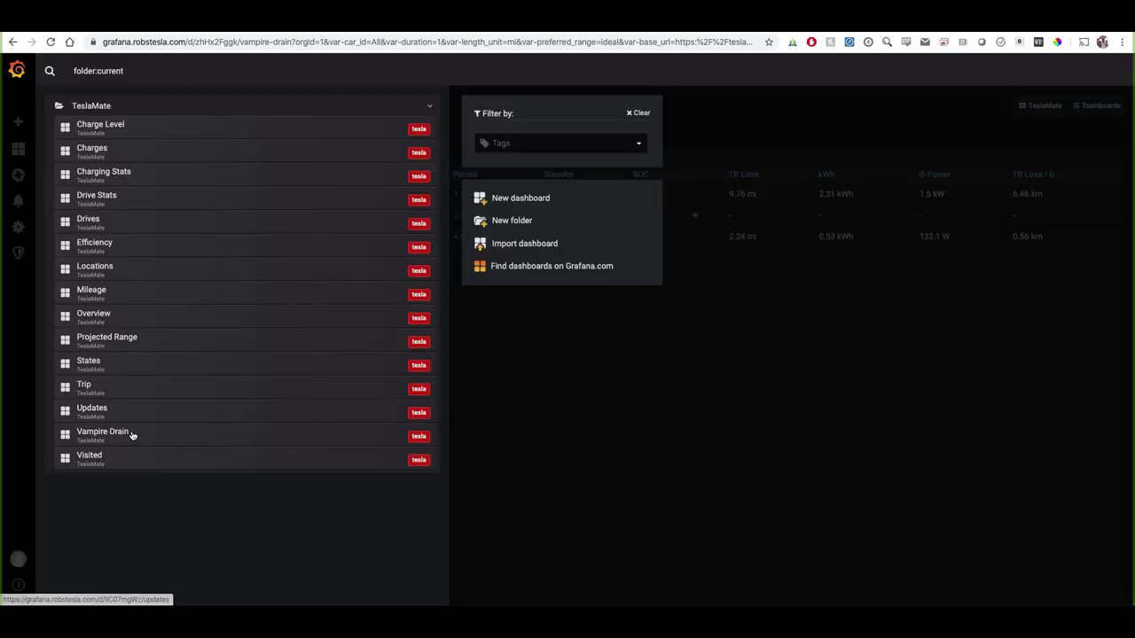
pyautogui.click(88, 458)
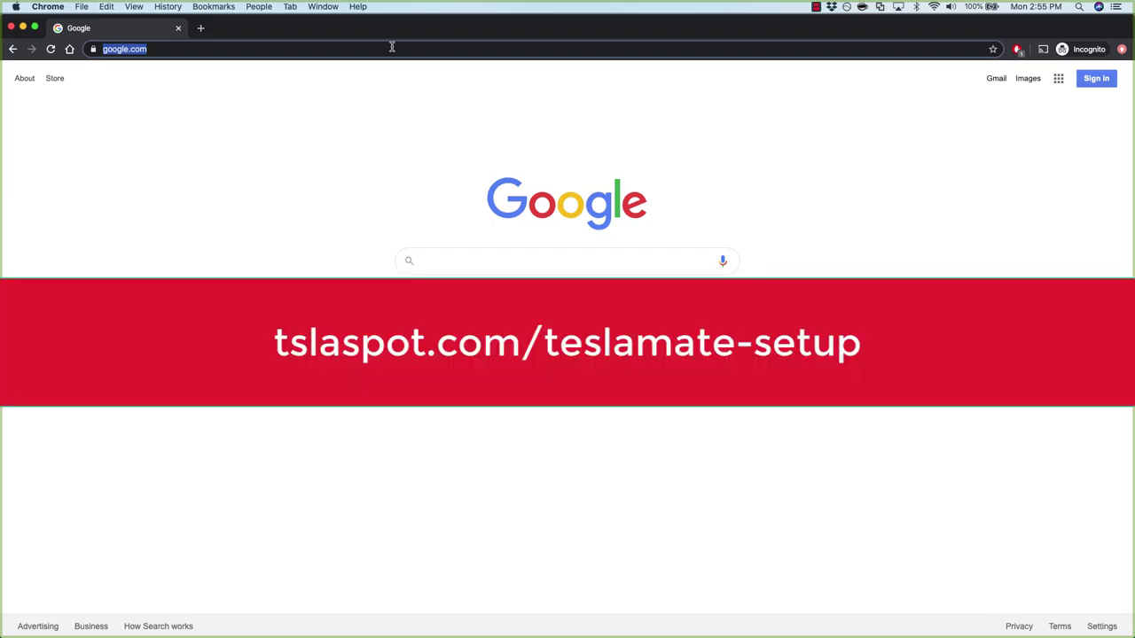
# - Load the Tesla Spot TeslaMate Setup guide at tslaspot.com/teslamate-setup
pyautogui.write('tslaspot.c')
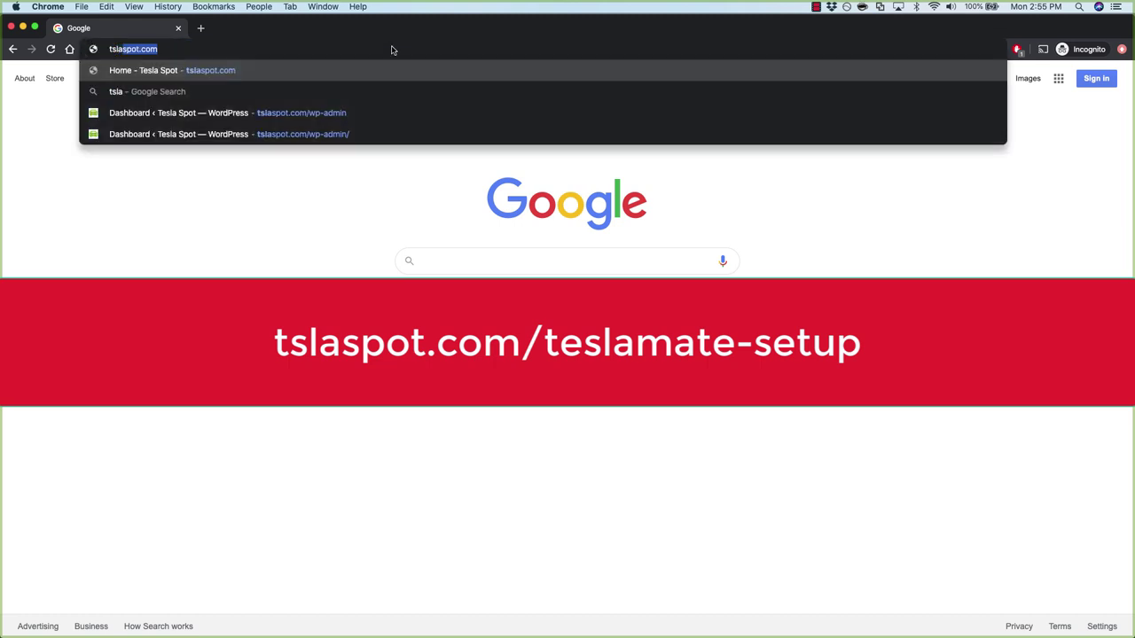
pyautogui.write('om/')
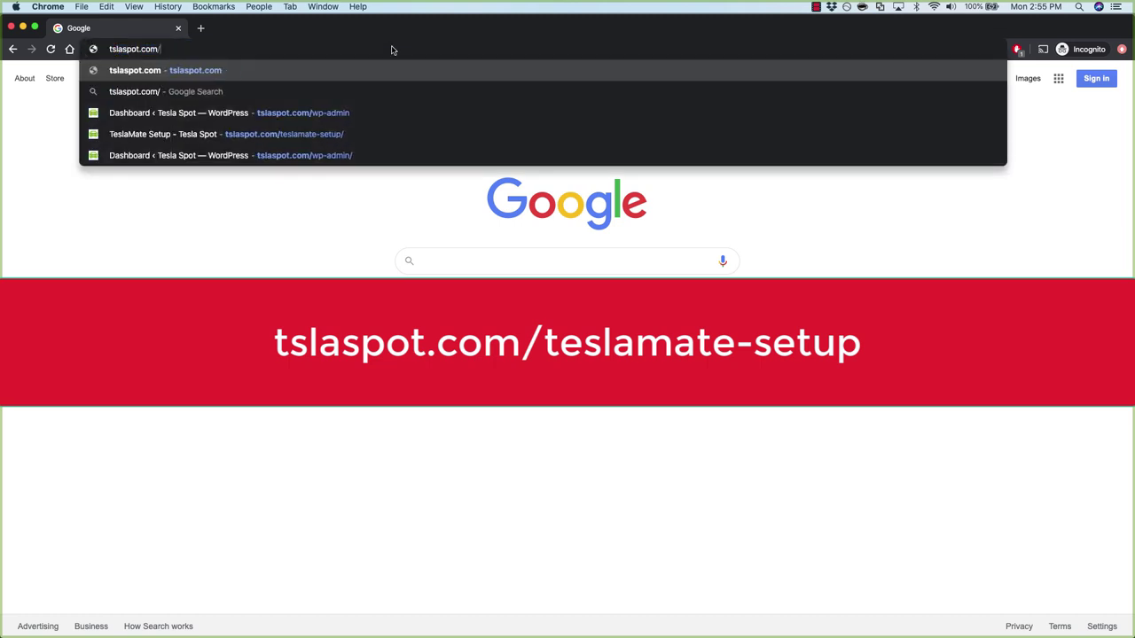
pyautogui.write('tes')
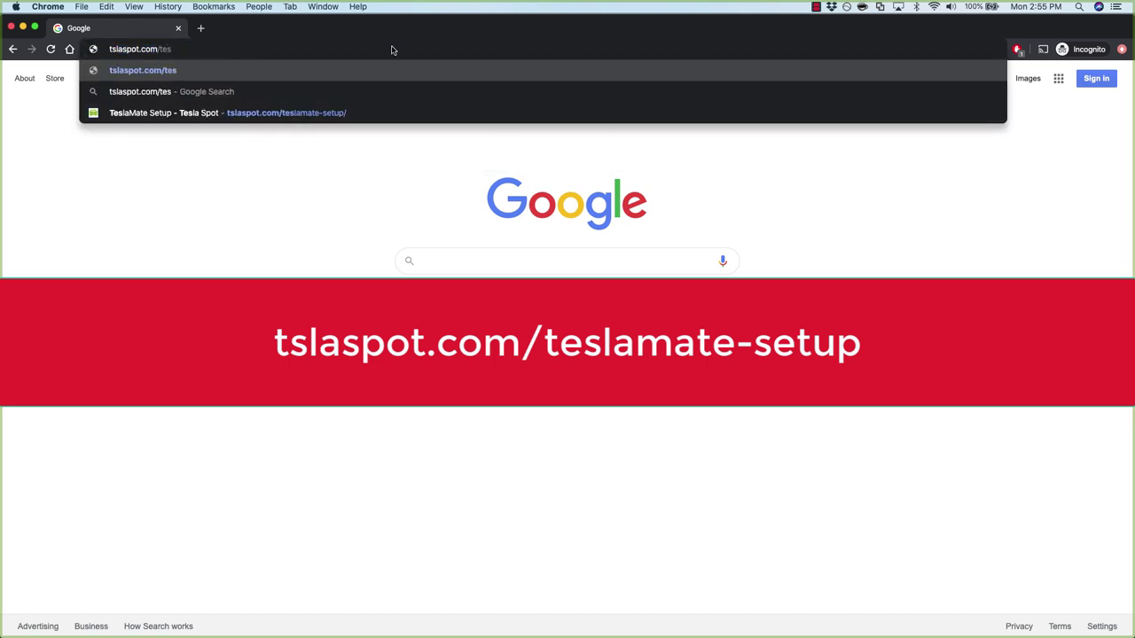
pyautogui.press('Down')
pyautogui.press('Down')
pyautogui.press('Return')
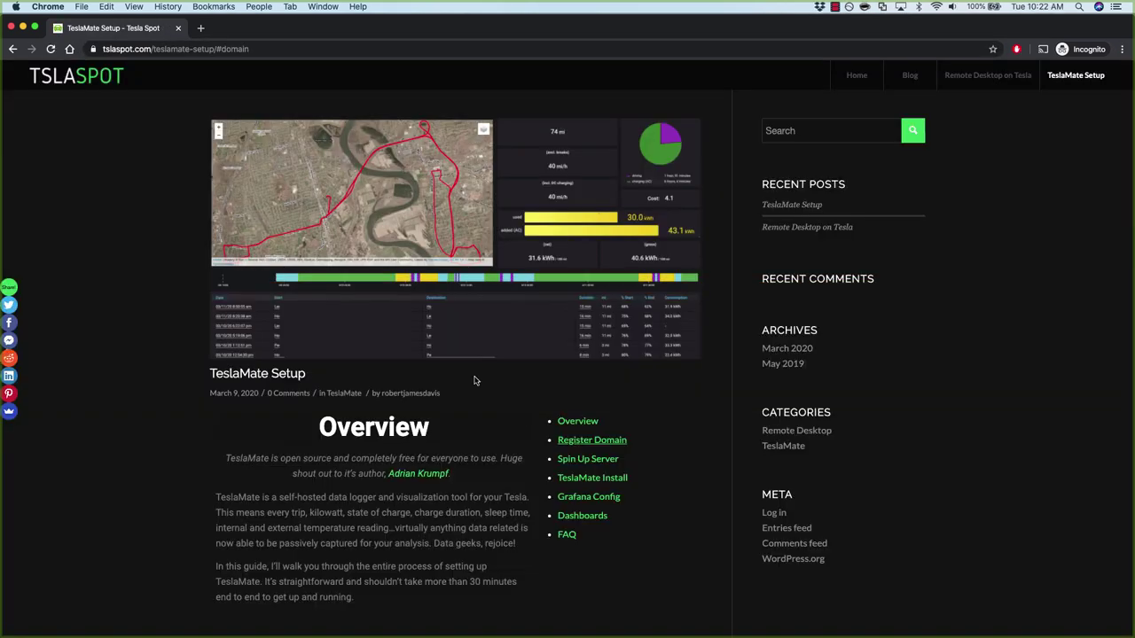
# - Open the Namesilo link from the guide's Register Domain section in a new tab
pyautogui.scroll(-1, 488, 383)
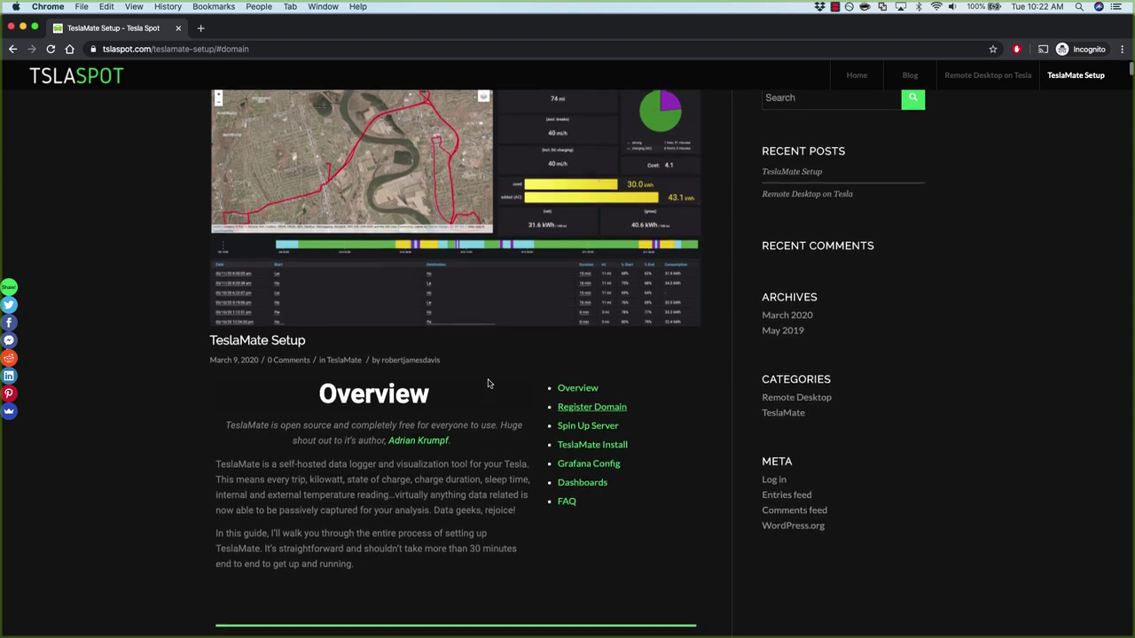
pyautogui.scroll(-3, 527, 388)
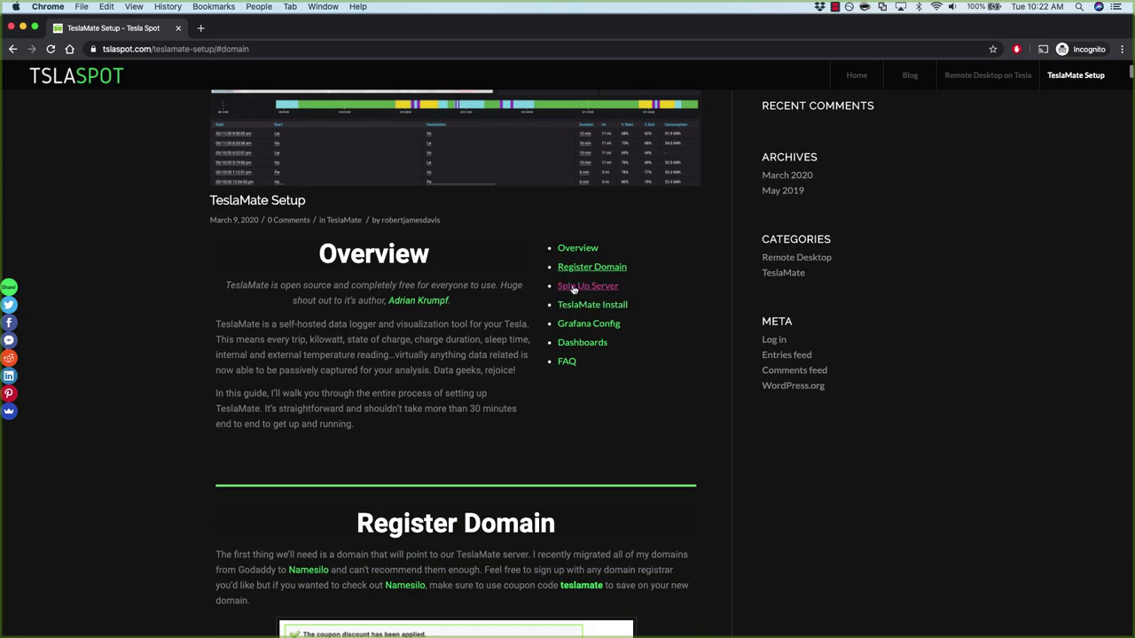
pyautogui.scroll(-2, 581, 282)
pyautogui.scroll(-5, 581, 282)
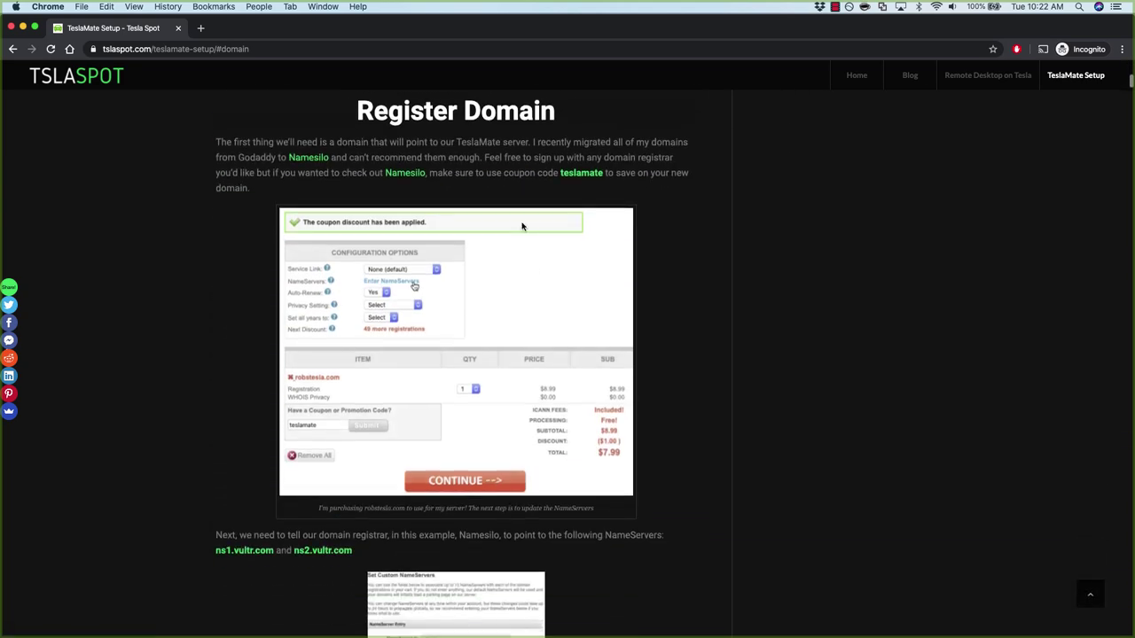
pyautogui.scroll(1, 467, 143)
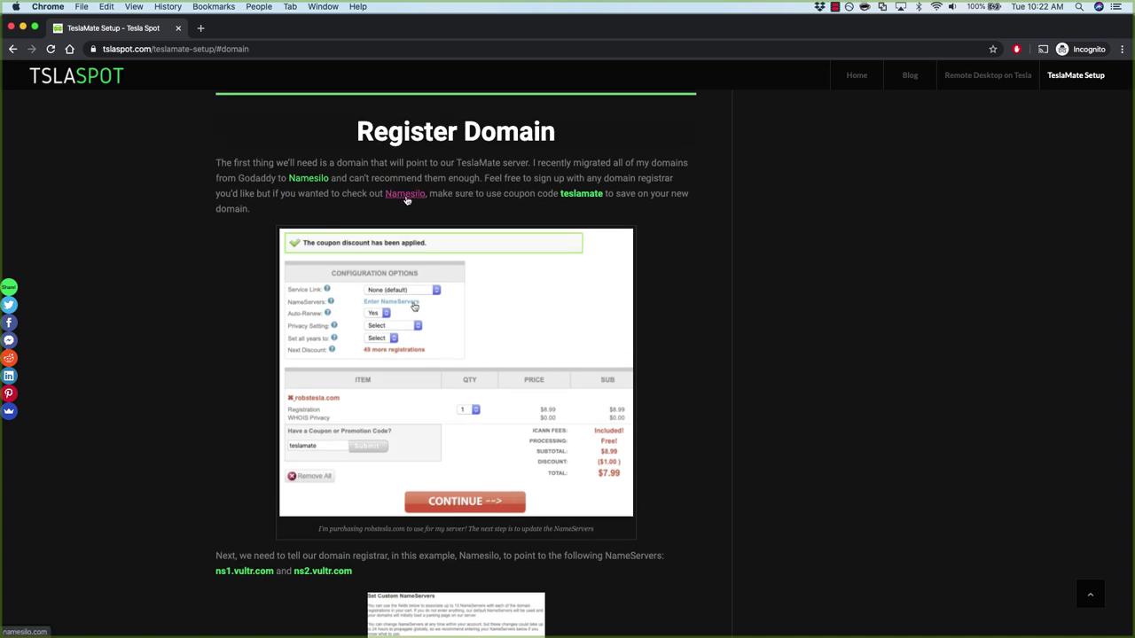
pyautogui.click(405, 195)
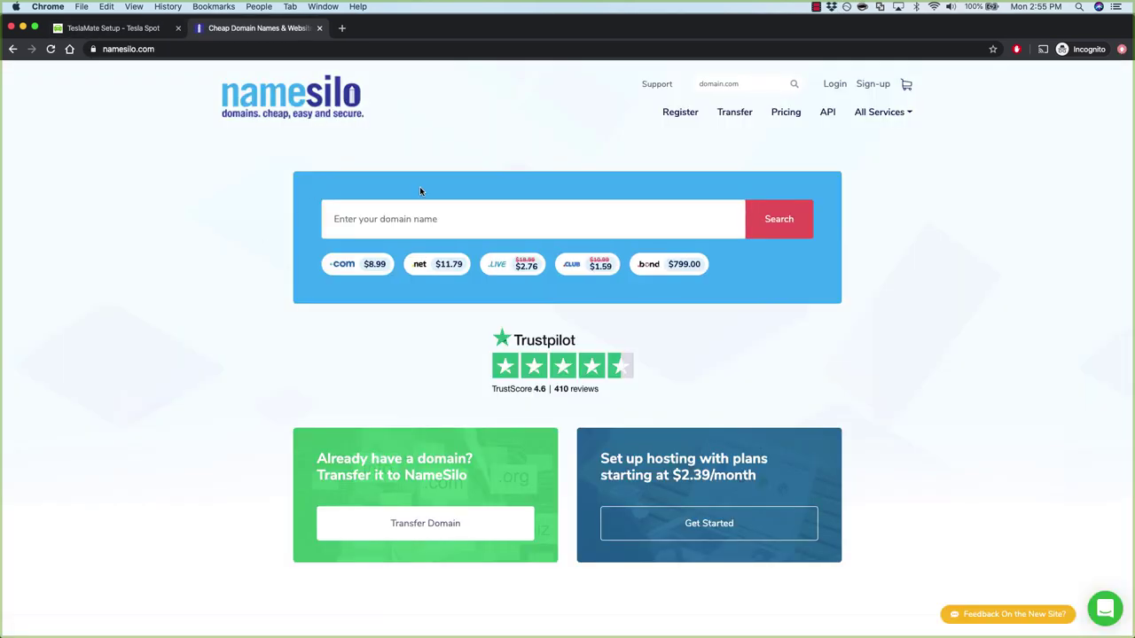
# - Search NameSilo for robstesla and check out with robstesla.com in the cart at $8.99
pyautogui.click(476, 216)
pyautogui.write('robt')
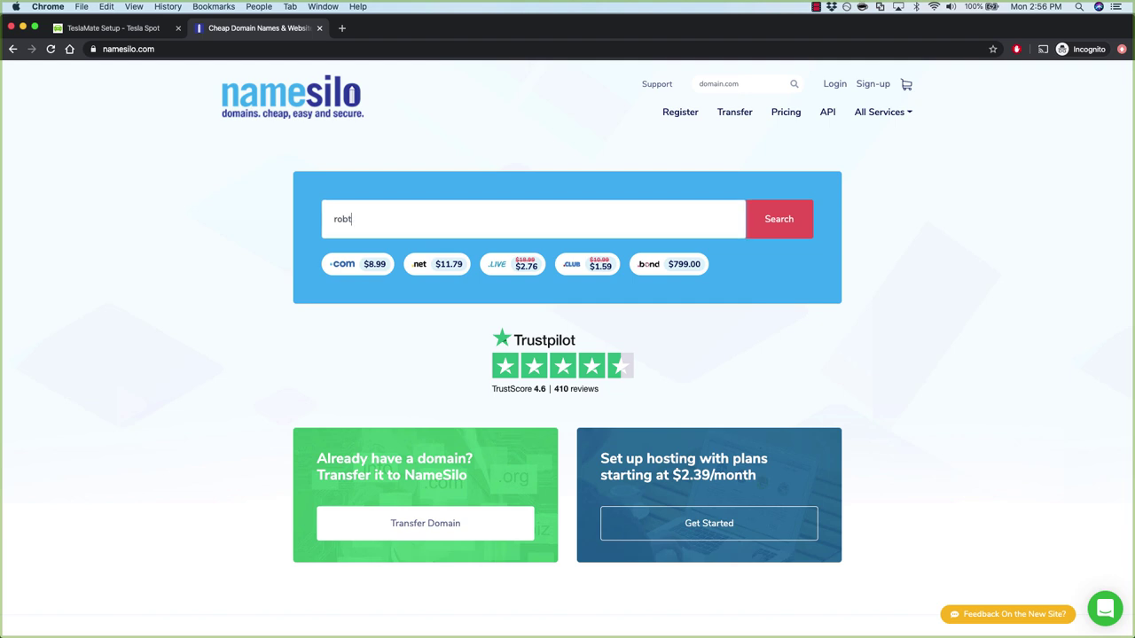
pyautogui.press('BackSpace')
pyautogui.write('stesla')
pyautogui.click(759, 228)
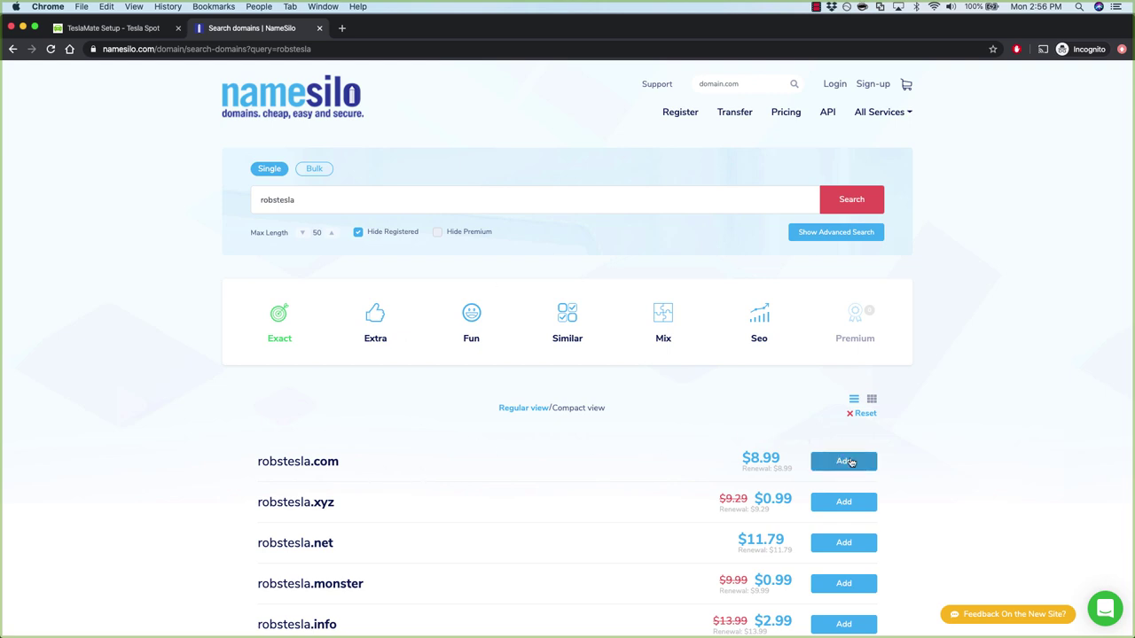
pyautogui.click(850, 462)
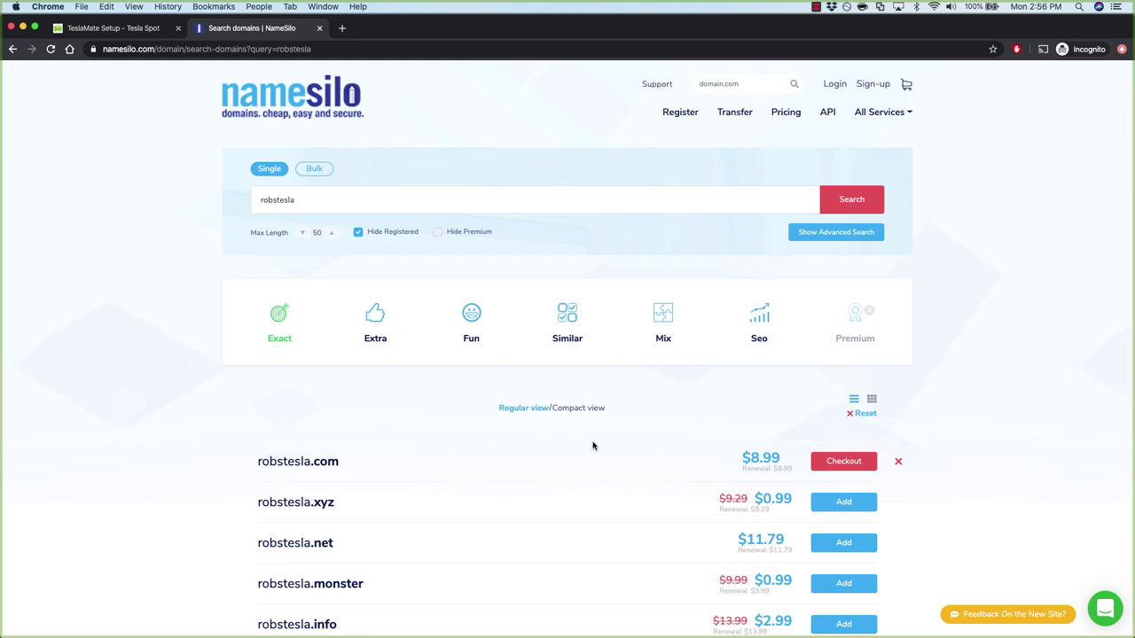
pyautogui.click(844, 464)
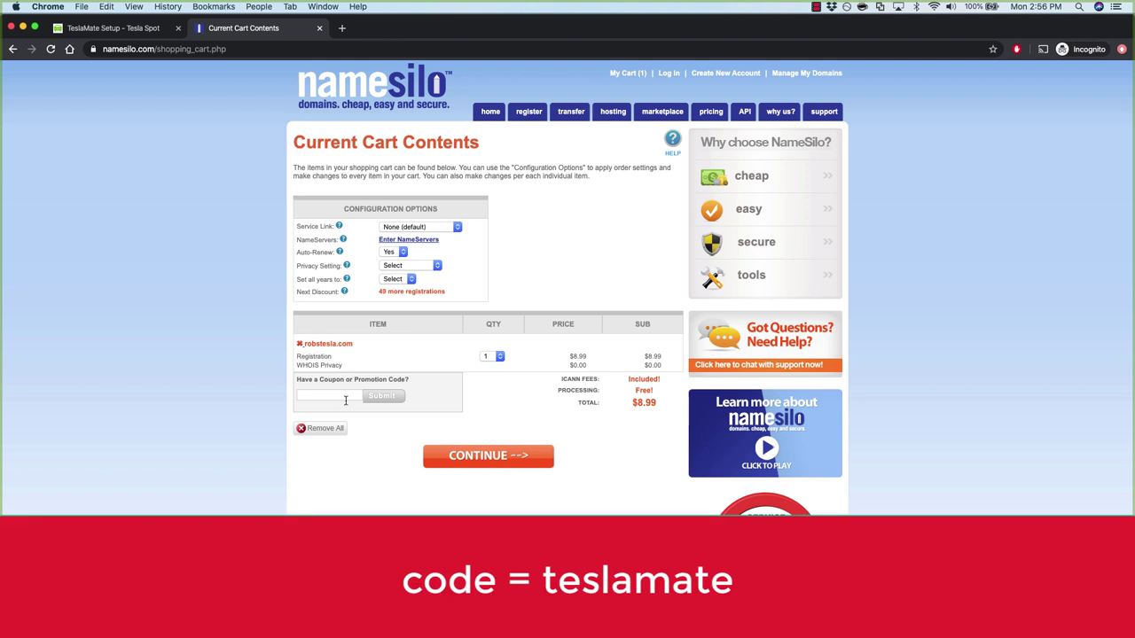
# - Apply the teslamate coupon code to bring the total to $7.99
pyautogui.click(337, 398)
pyautogui.write('teslamate')
pyautogui.click(379, 398)
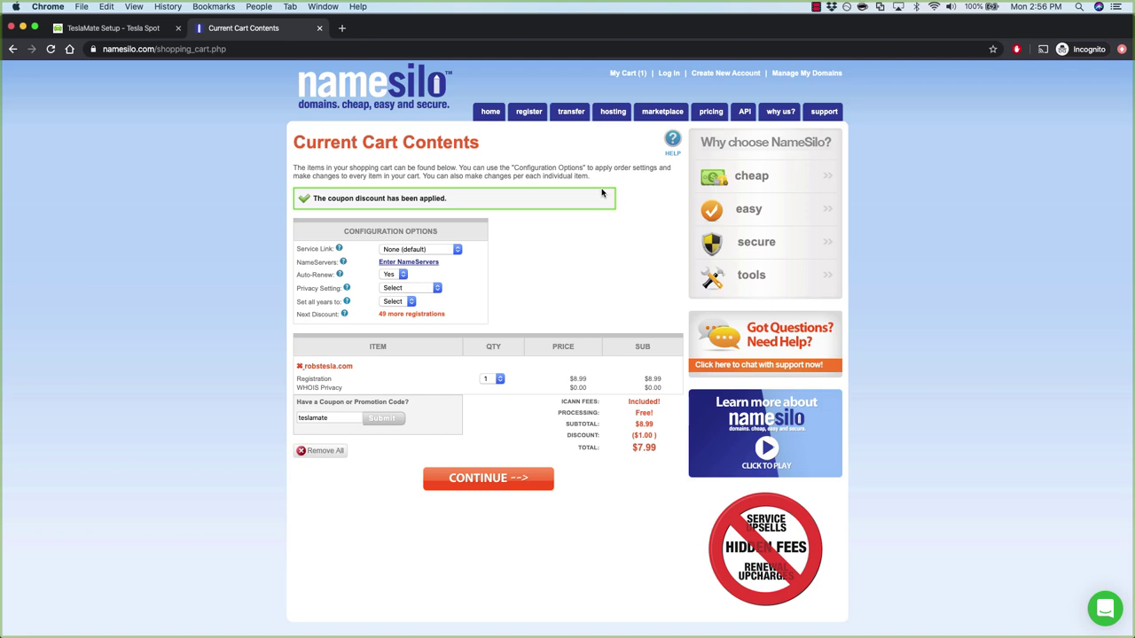
# - Save custom nameservers ns1.vultr.com and ns2.vultr.com for the domain
pyautogui.click(431, 269)
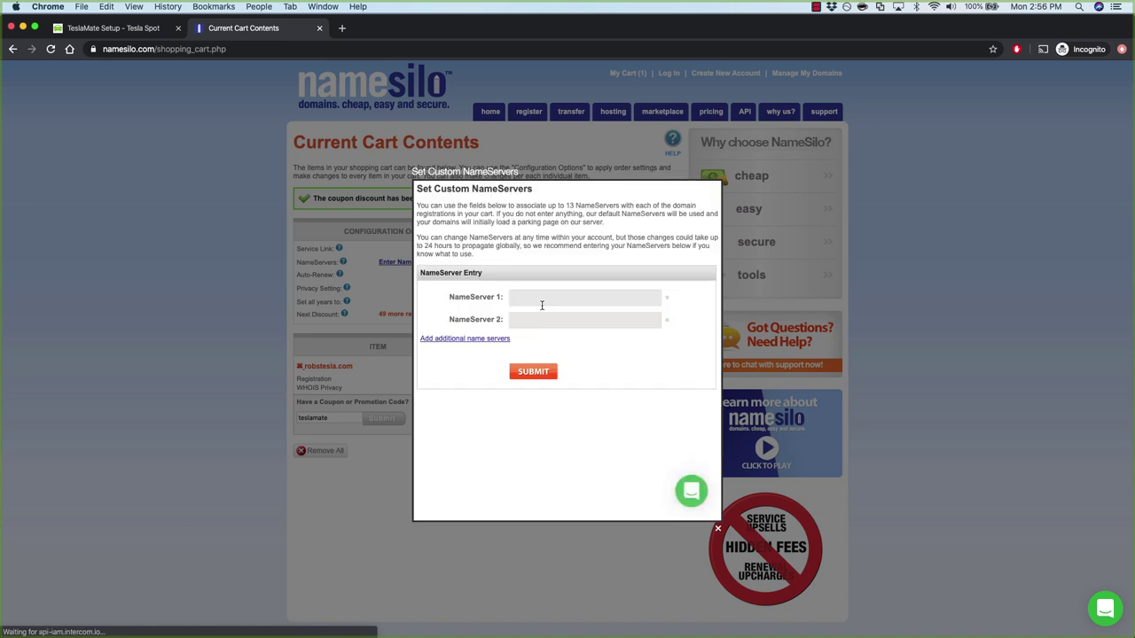
pyautogui.click(526, 297)
pyautogui.write('ns1')
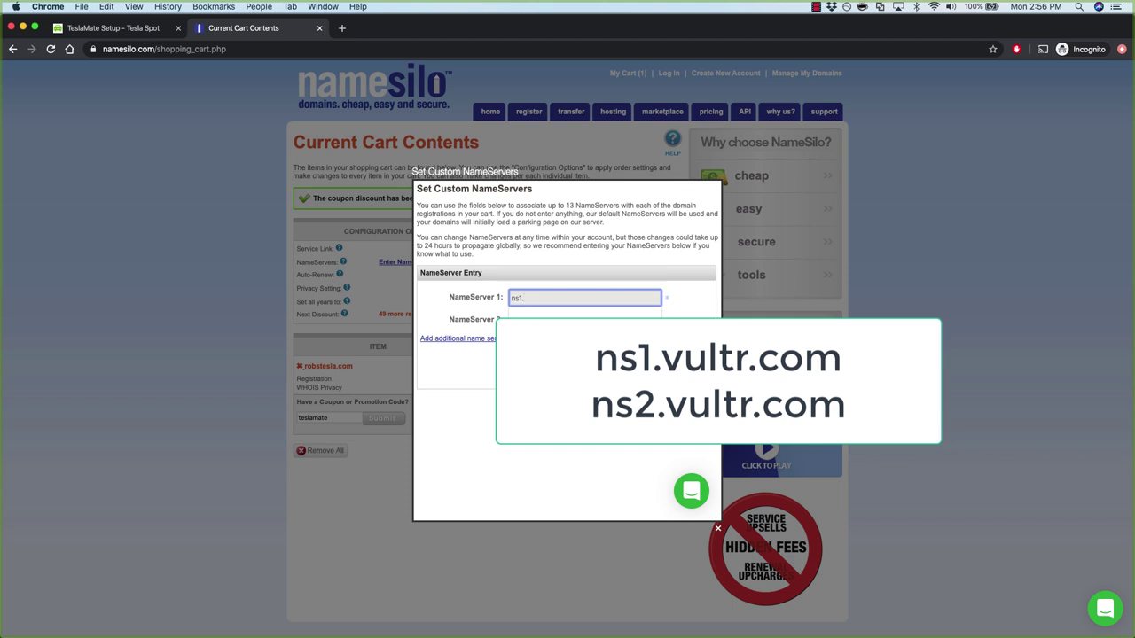
pyautogui.write('.vu')
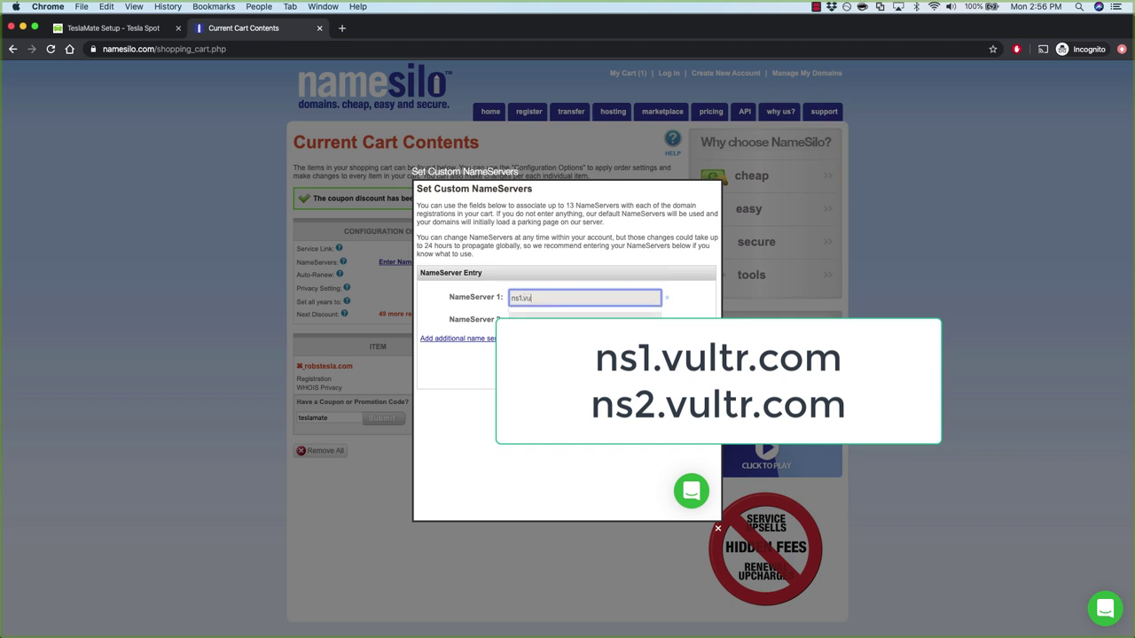
pyautogui.write('ltr.com')
pyautogui.click(543, 322)
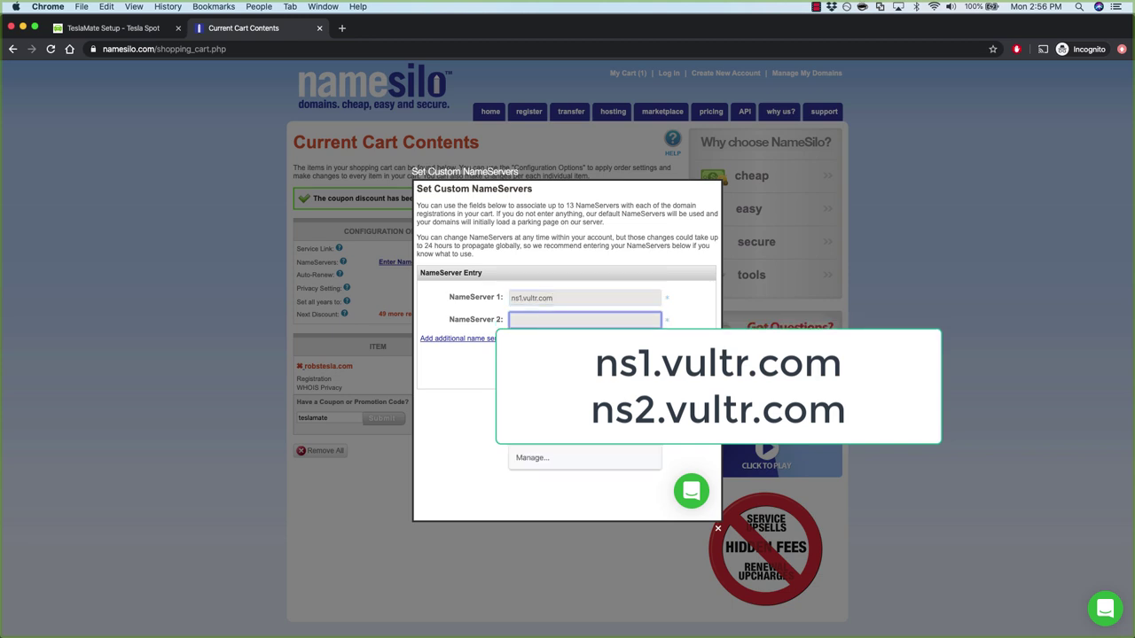
pyautogui.write('ns2.v')
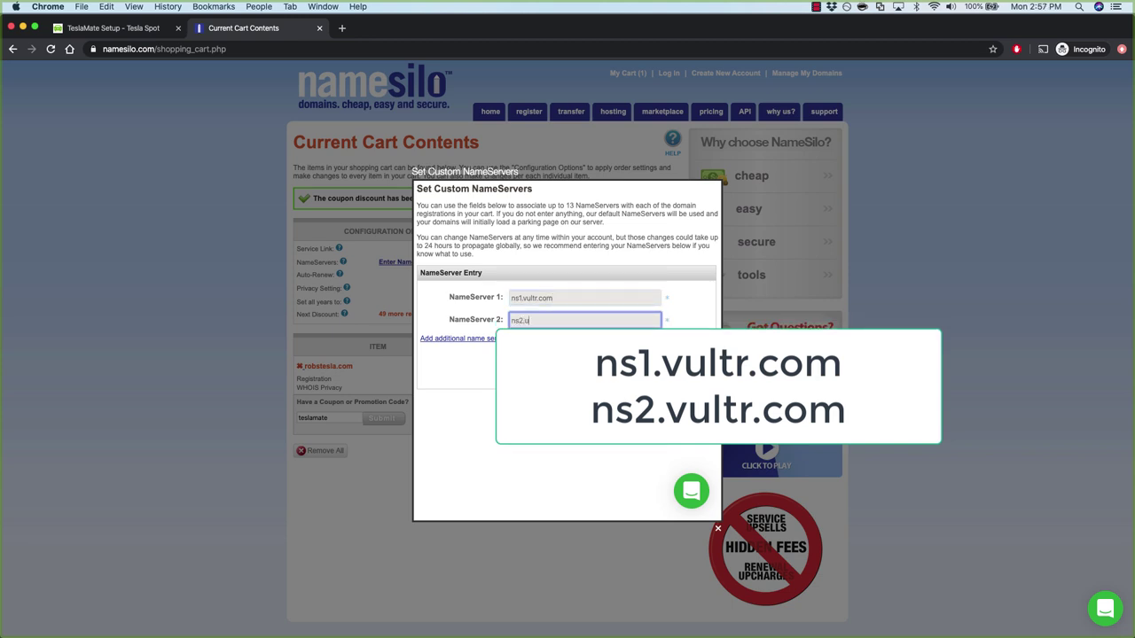
pyautogui.write('vultr.com')
pyautogui.click(532, 371)
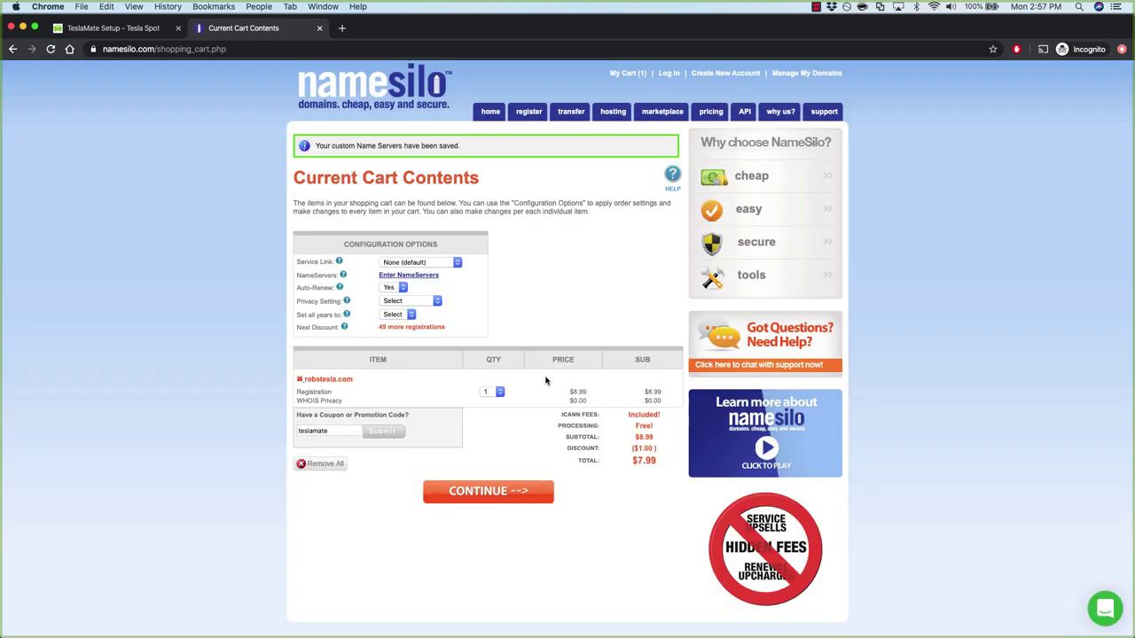
# - Continue to checkout and place the order for robstesla.com
pyautogui.click(477, 499)
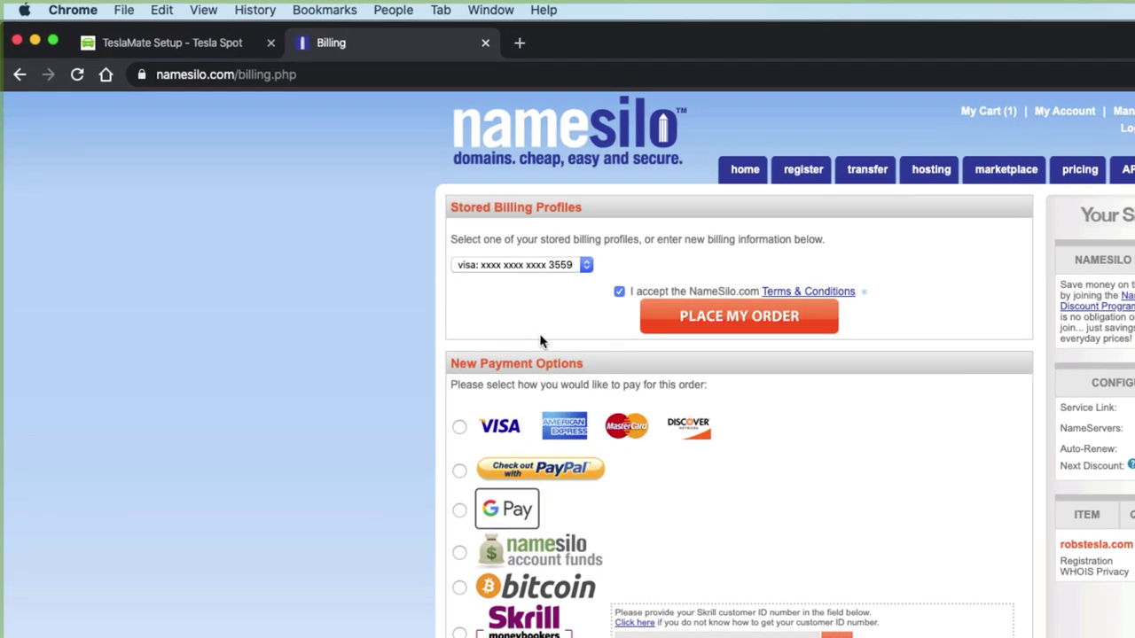
pyautogui.click(708, 330)
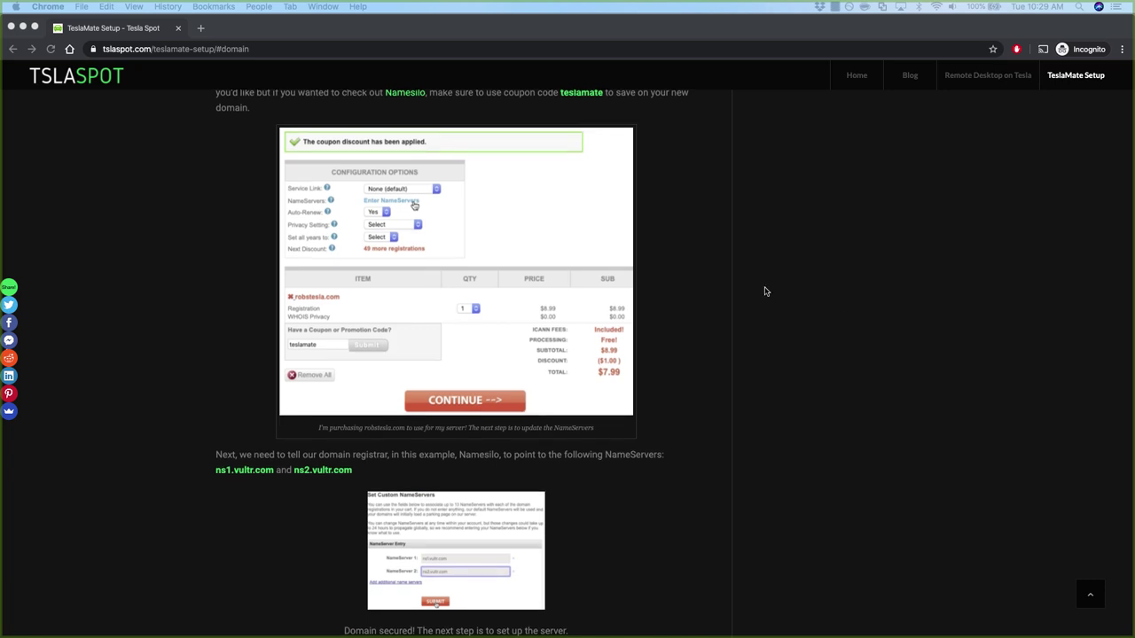
# - Follow the $100 Free Account Credit link in the Spin Up Server section to Vultr
pyautogui.scroll(-2, 766, 291)
pyautogui.scroll(-10, 766, 291)
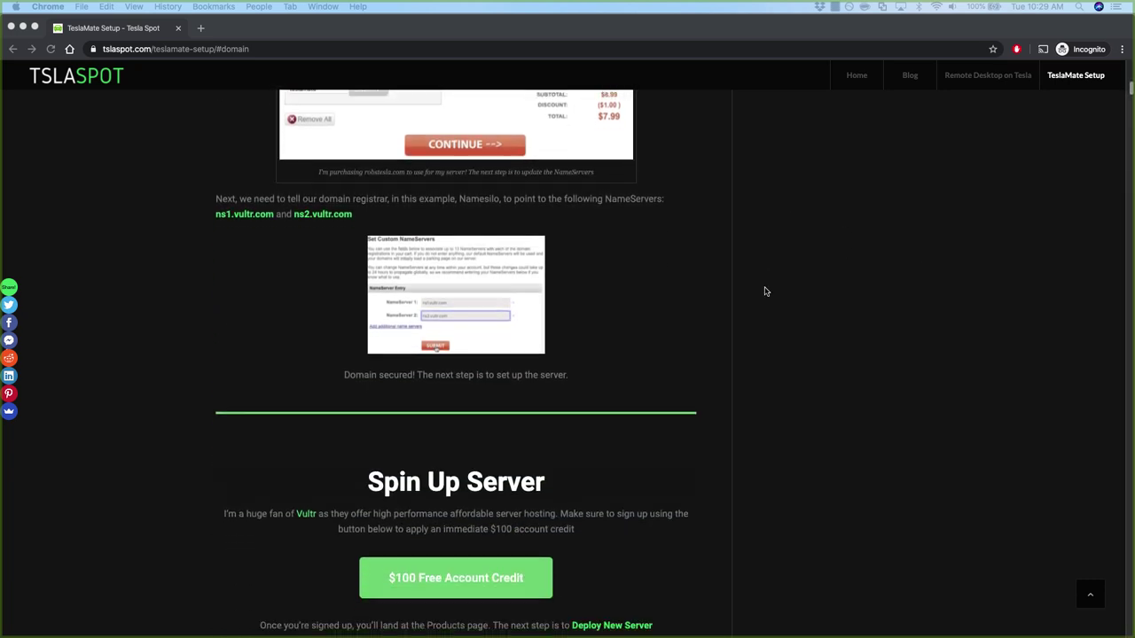
pyautogui.scroll(-7, 766, 290)
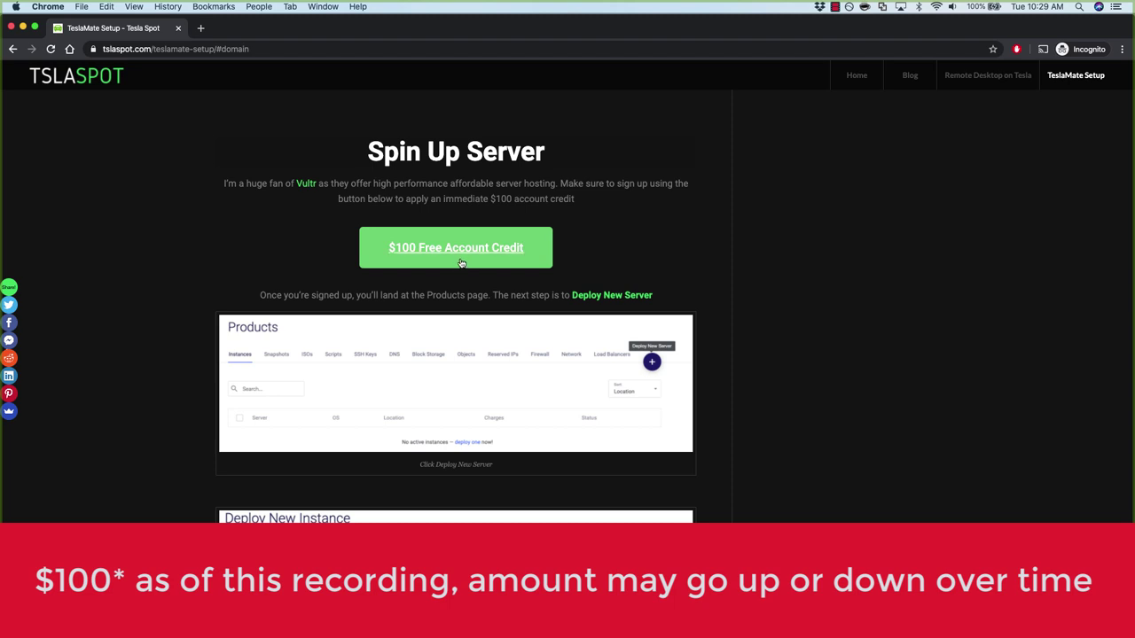
pyautogui.click(461, 248)
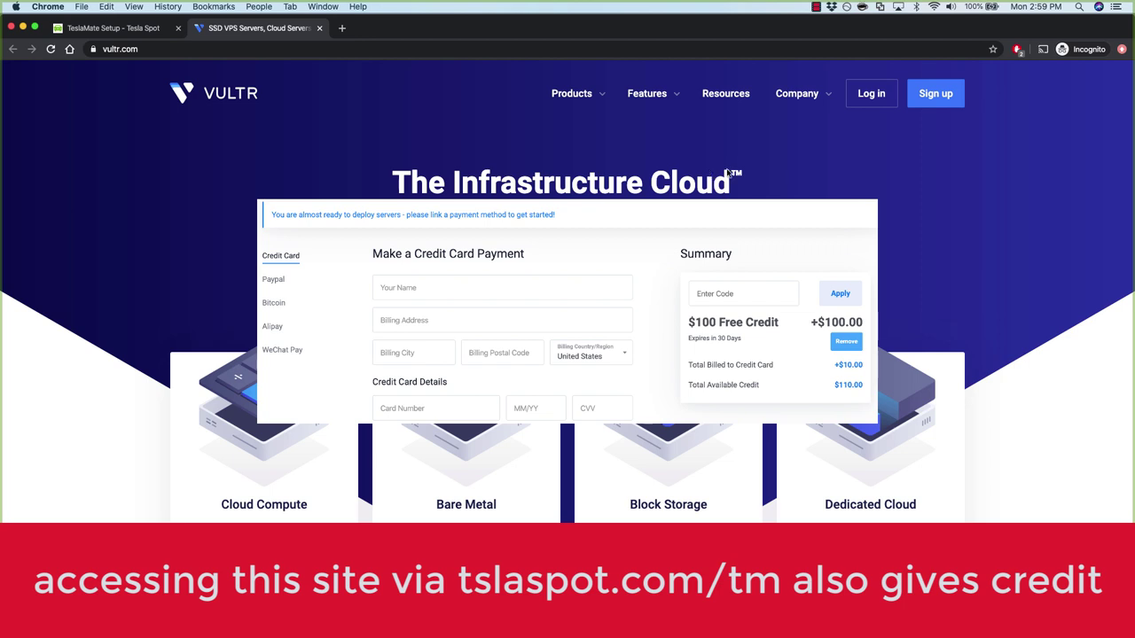
# - Log in to Vultr and start a Cloud Compute server located in New York (NJ)
pyautogui.click(872, 94)
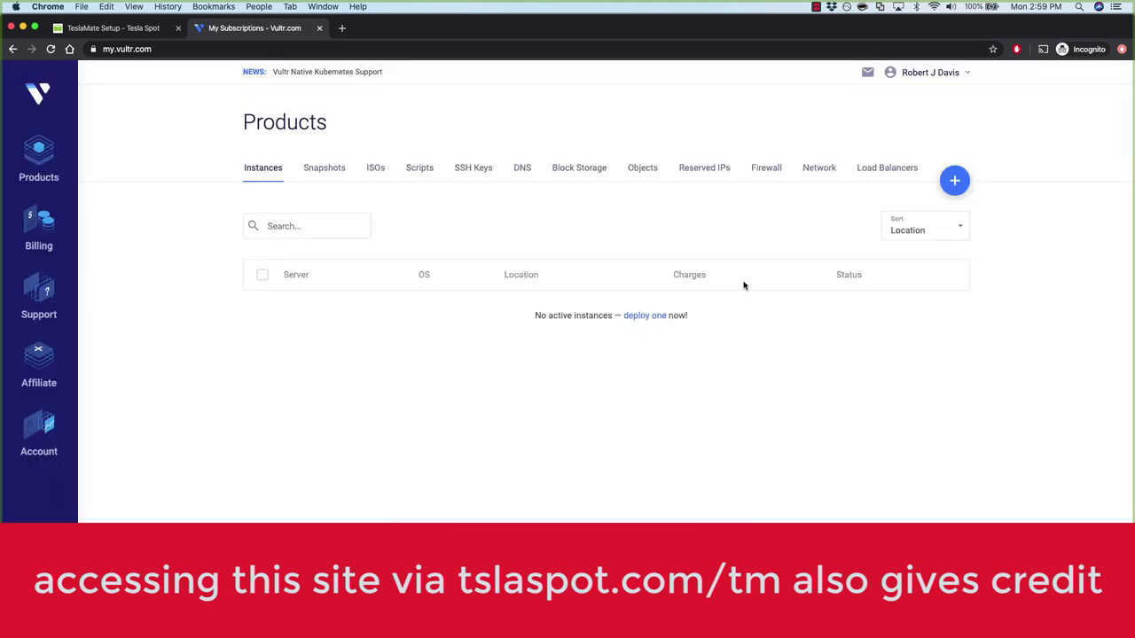
pyautogui.click(958, 184)
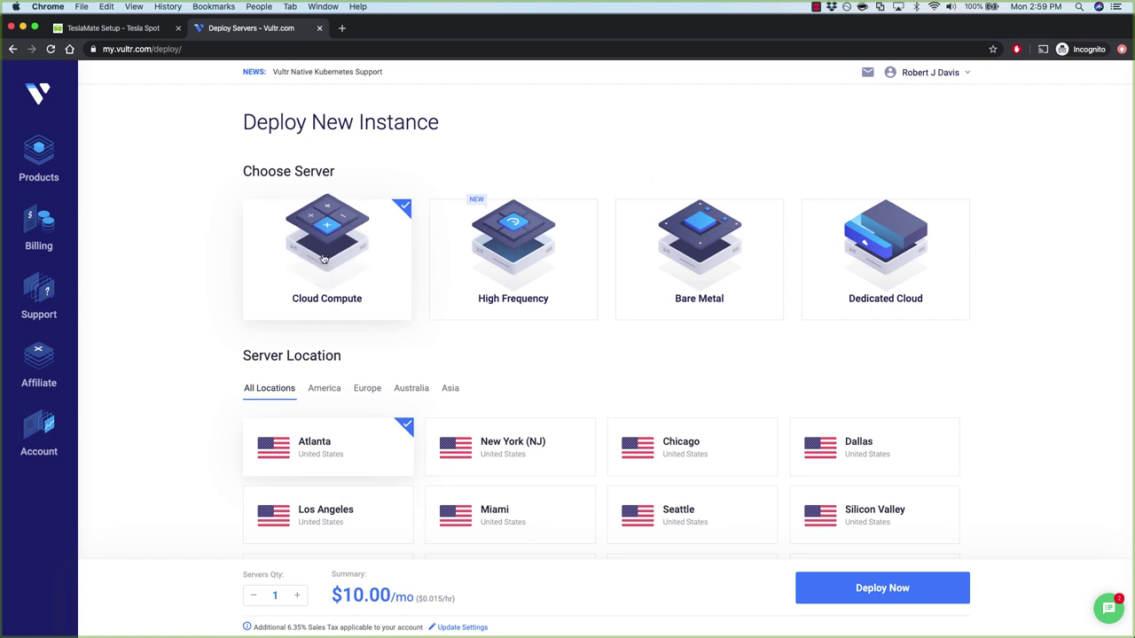
pyautogui.scroll(-3, 317, 259)
pyautogui.scroll(-4, 318, 259)
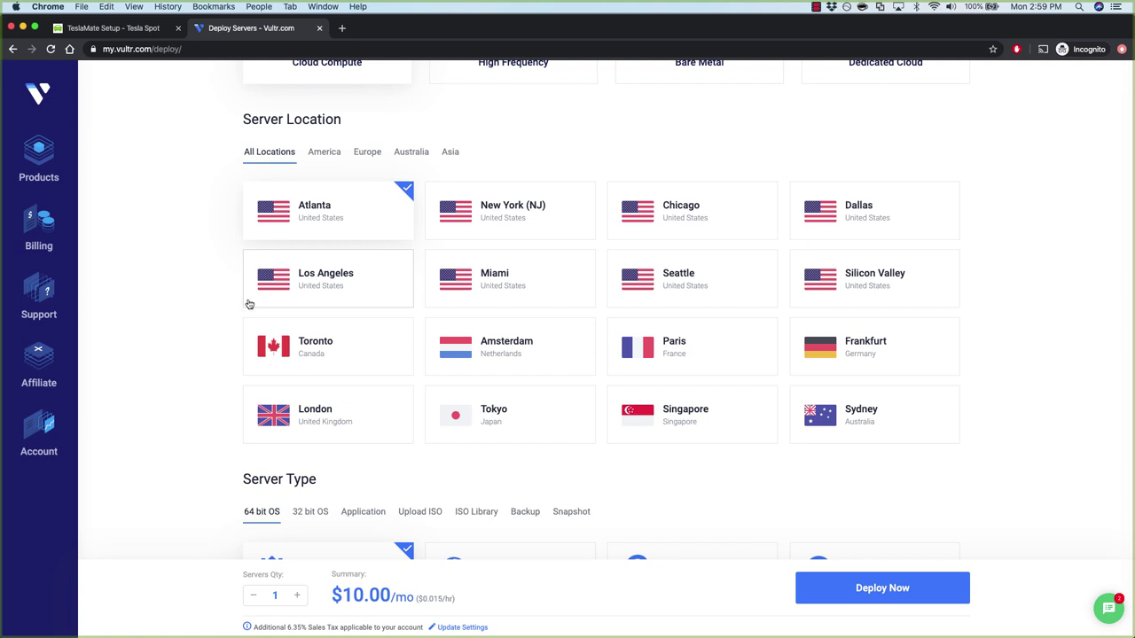
pyautogui.click(529, 224)
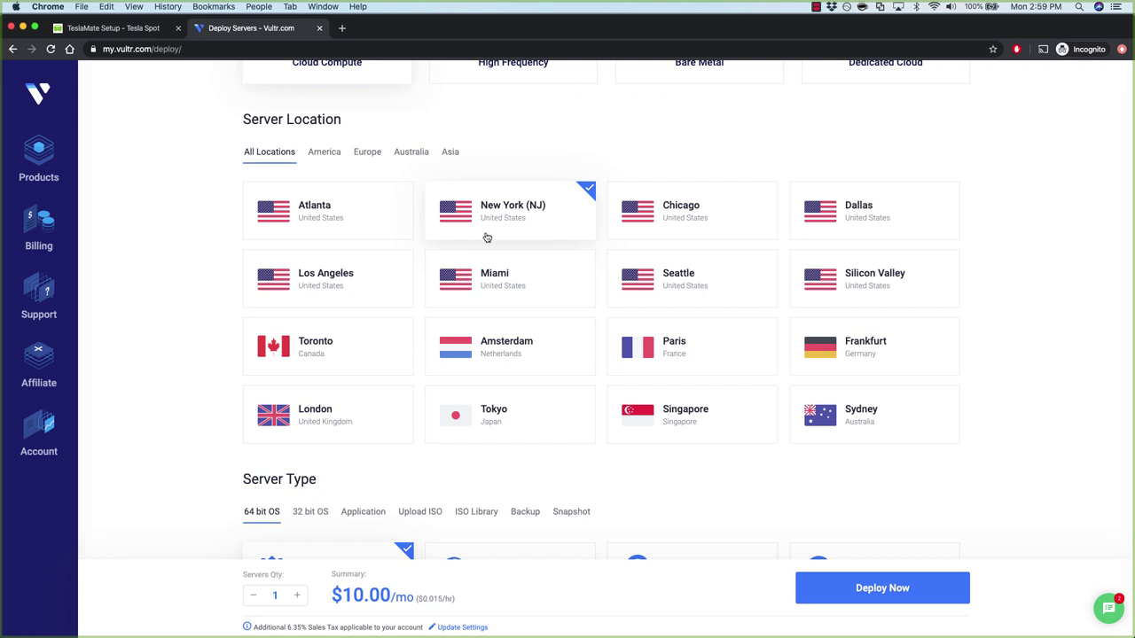
pyautogui.scroll(-5, 493, 241)
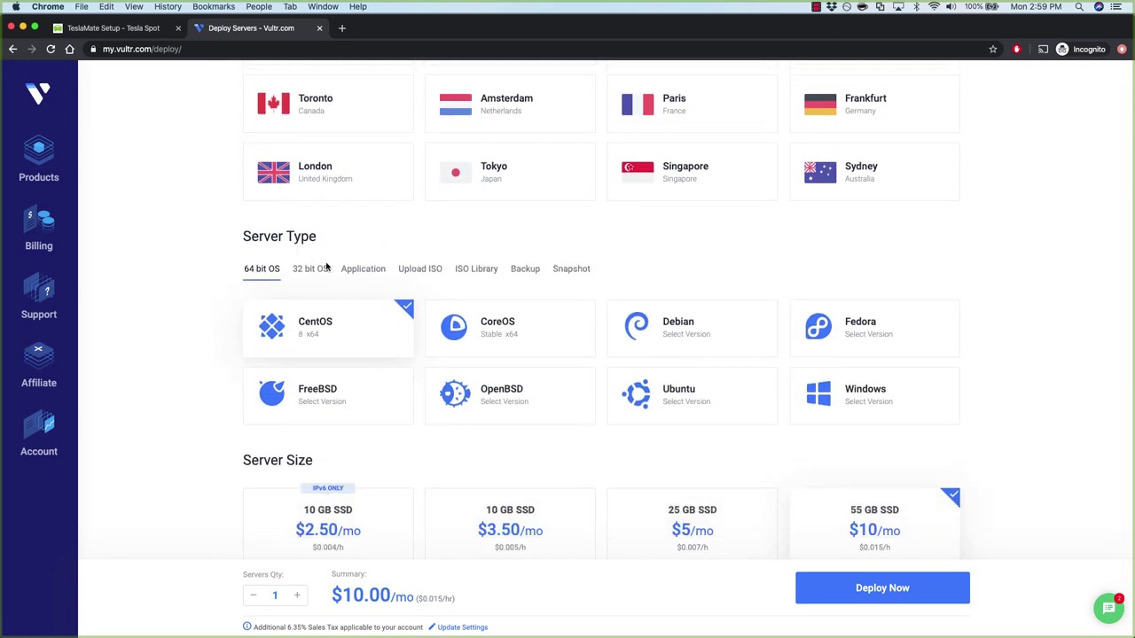
# - Choose the Docker on Ubuntu 18.04 one-click application image for the new server
pyautogui.click(374, 276)
pyautogui.moveTo(523, 325)
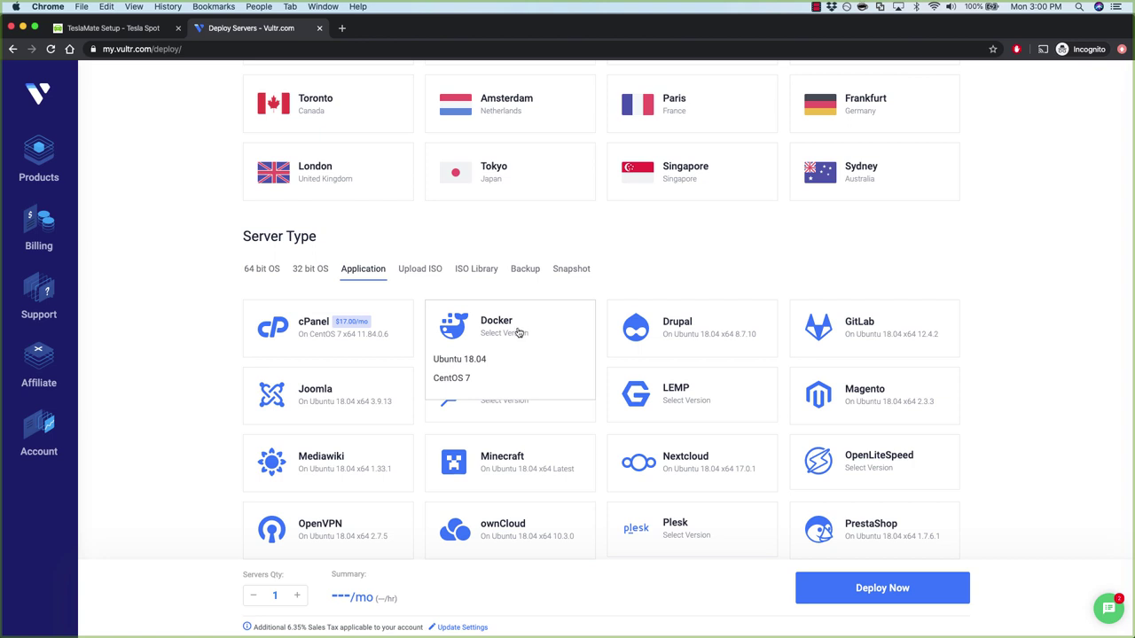
pyautogui.click(482, 365)
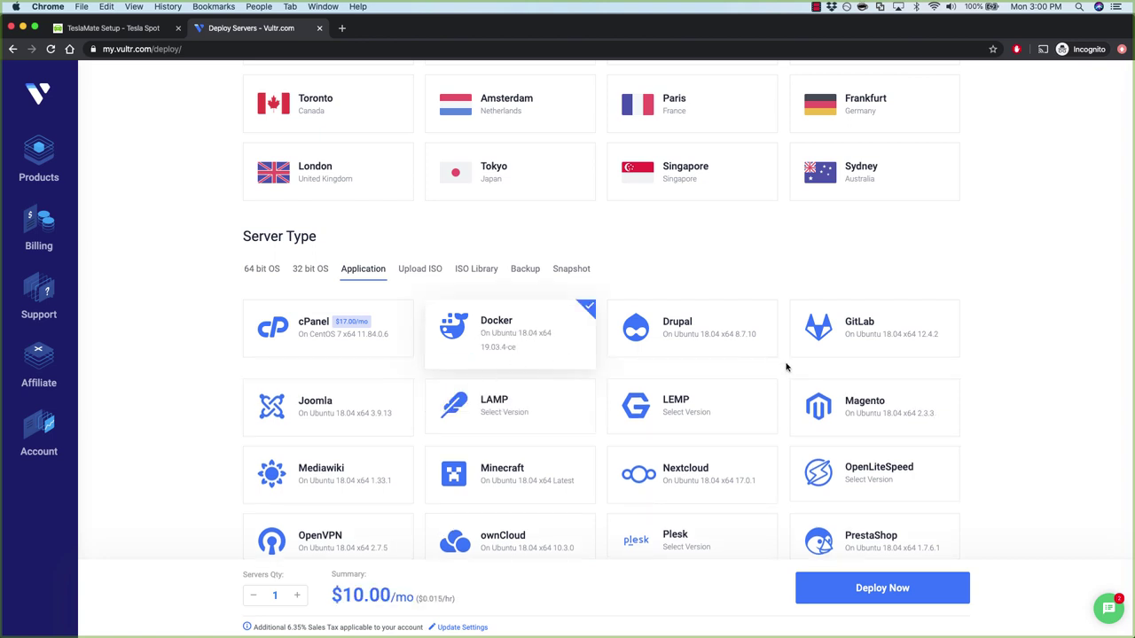
pyautogui.scroll(-5, 1051, 335)
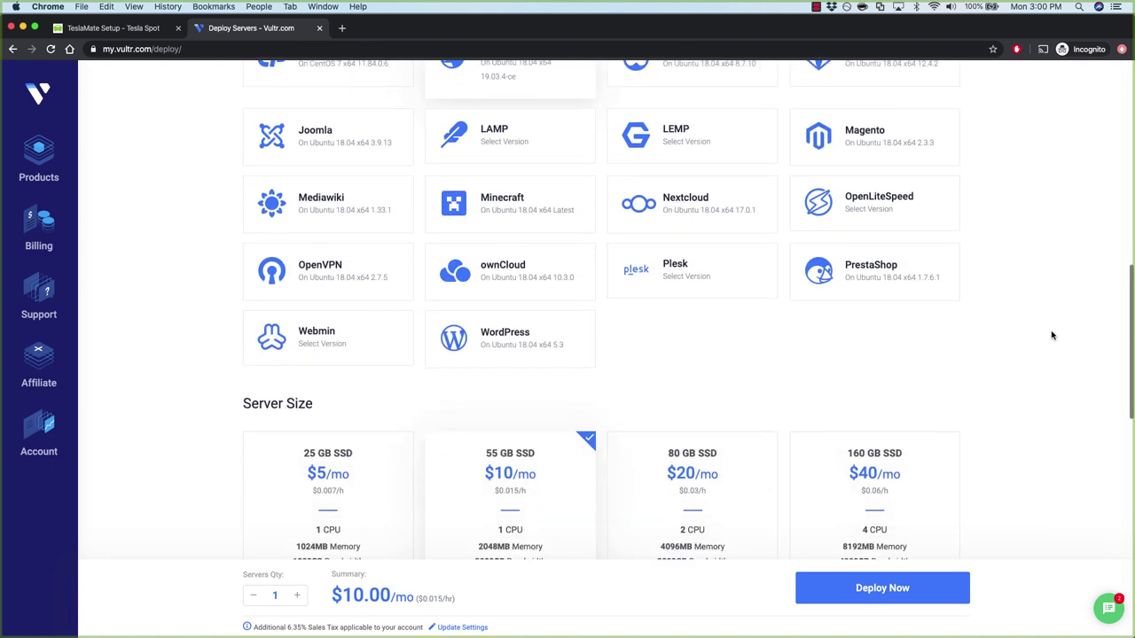
pyautogui.scroll(-2, 1051, 335)
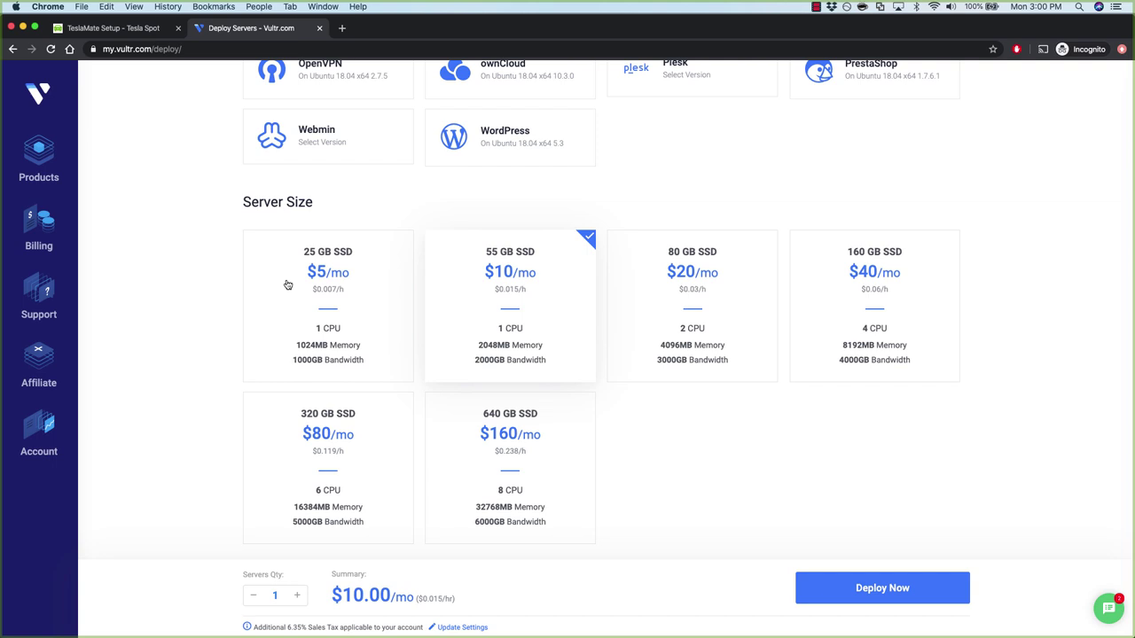
# - Select the 25 GB SSD server size at $5/mo
pyautogui.click(288, 284)
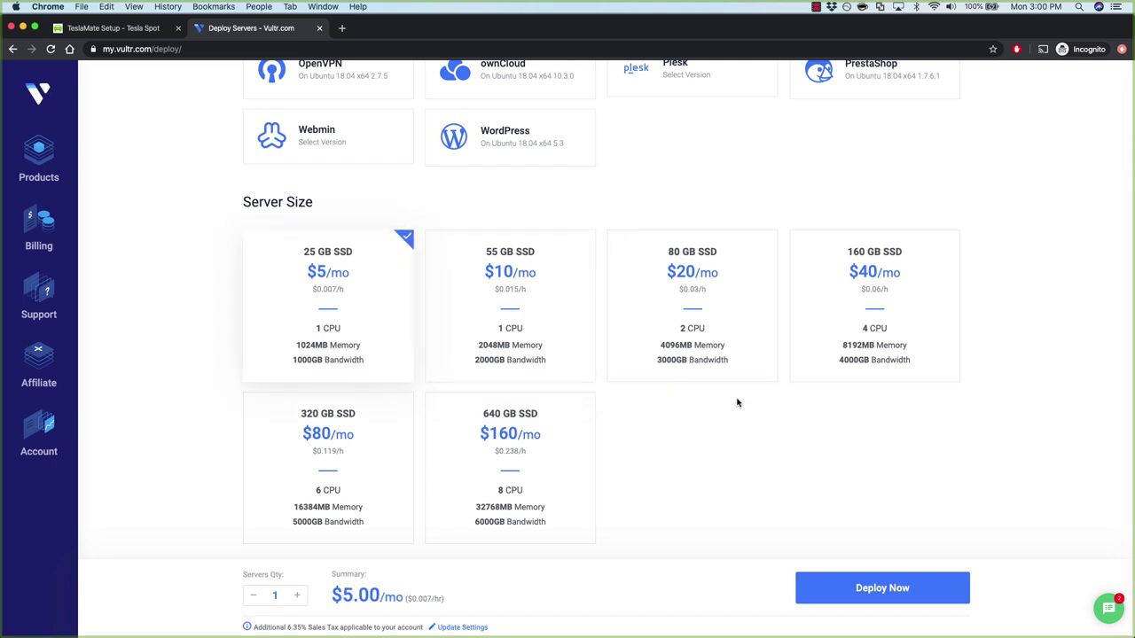
pyautogui.scroll(-3, 1051, 298)
pyautogui.scroll(-5, 1050, 298)
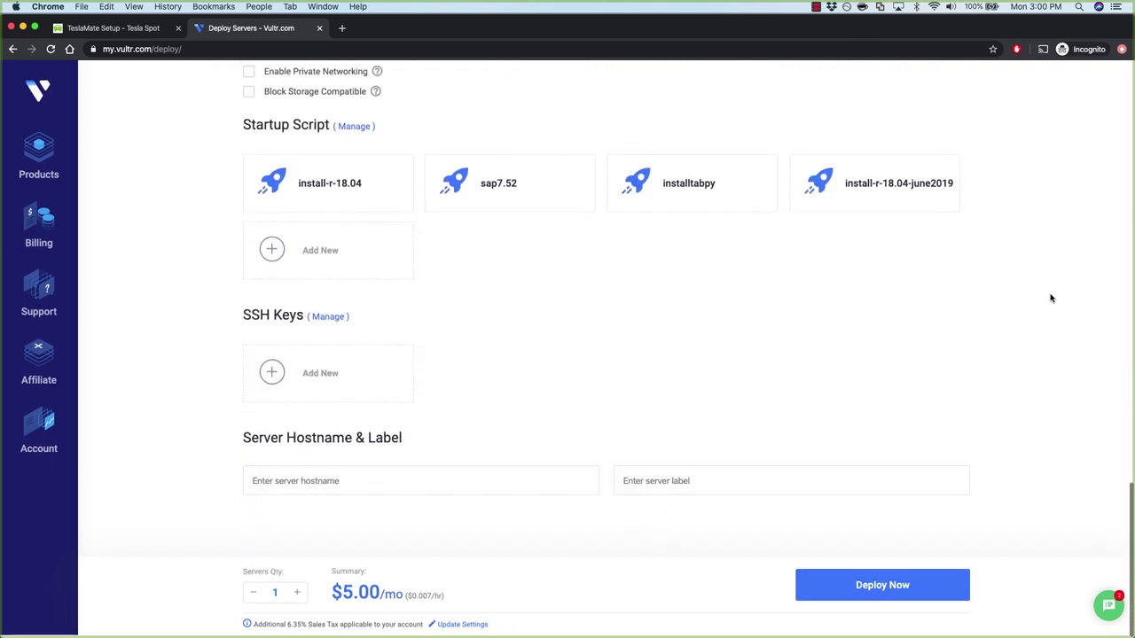
# - Set the server hostname to robstesla and deploy the server
pyautogui.click(394, 488)
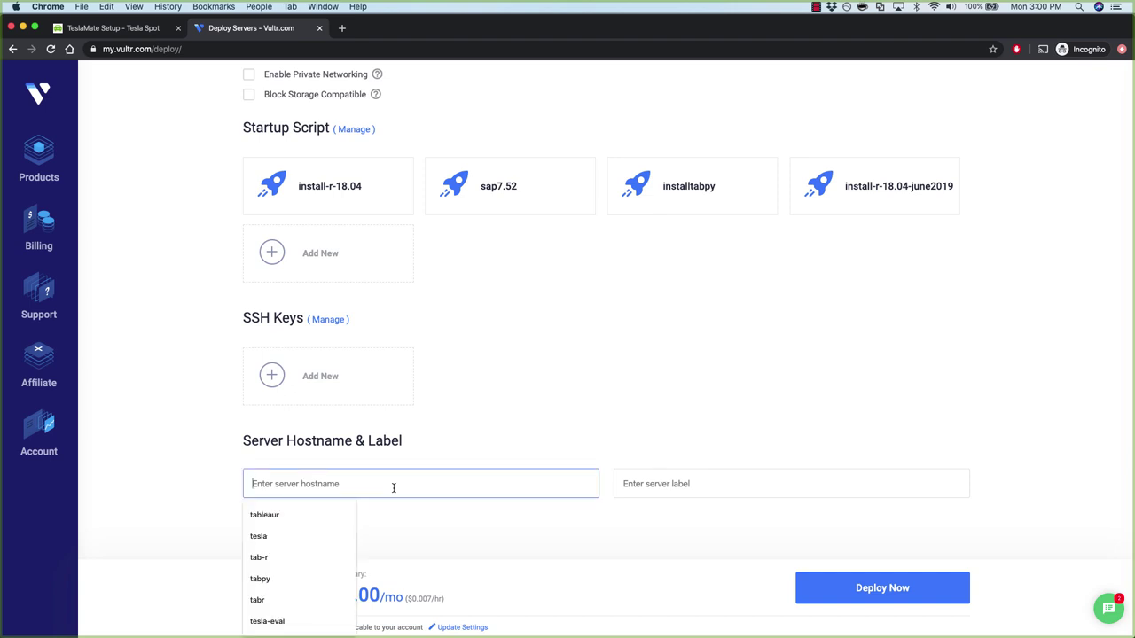
pyautogui.write('robtes')
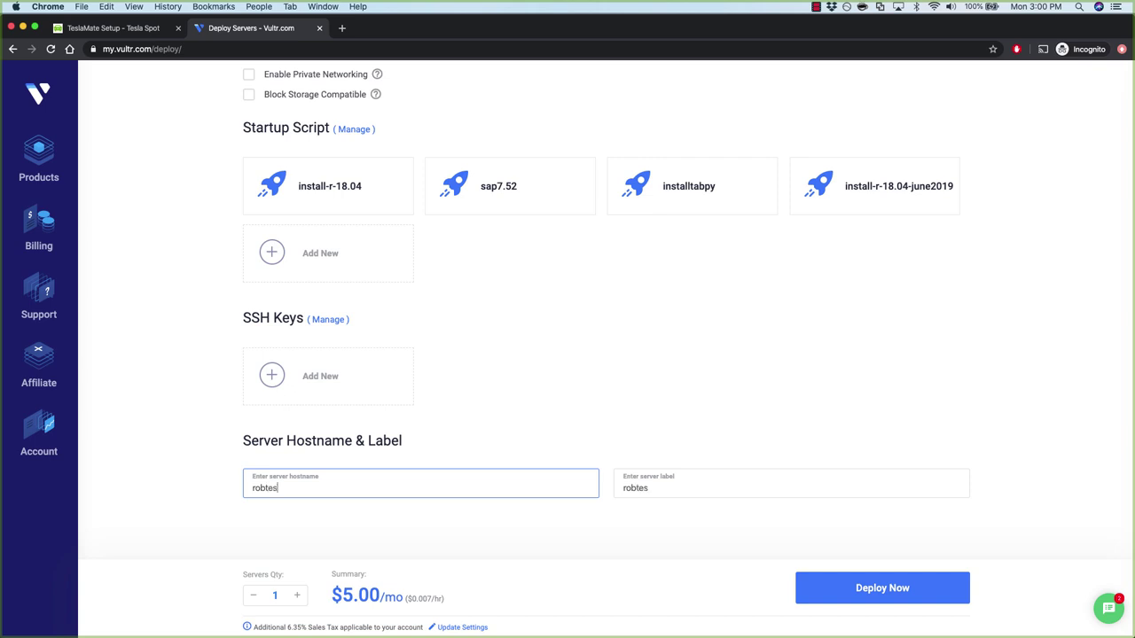
pyautogui.press('BackSpace')
pyautogui.press('BackSpace')
pyautogui.press('BackSpace')
pyautogui.write('stesla')
pyautogui.click(896, 597)
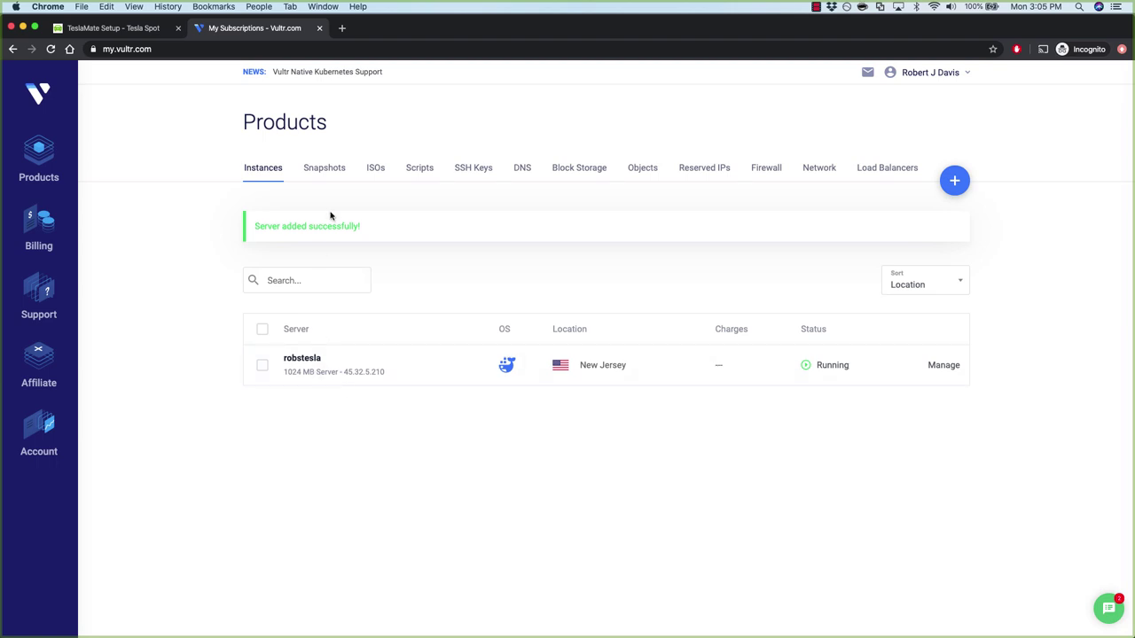
# - Open robstesla's server details and watch its console boot to the login prompt
pyautogui.click(313, 364)
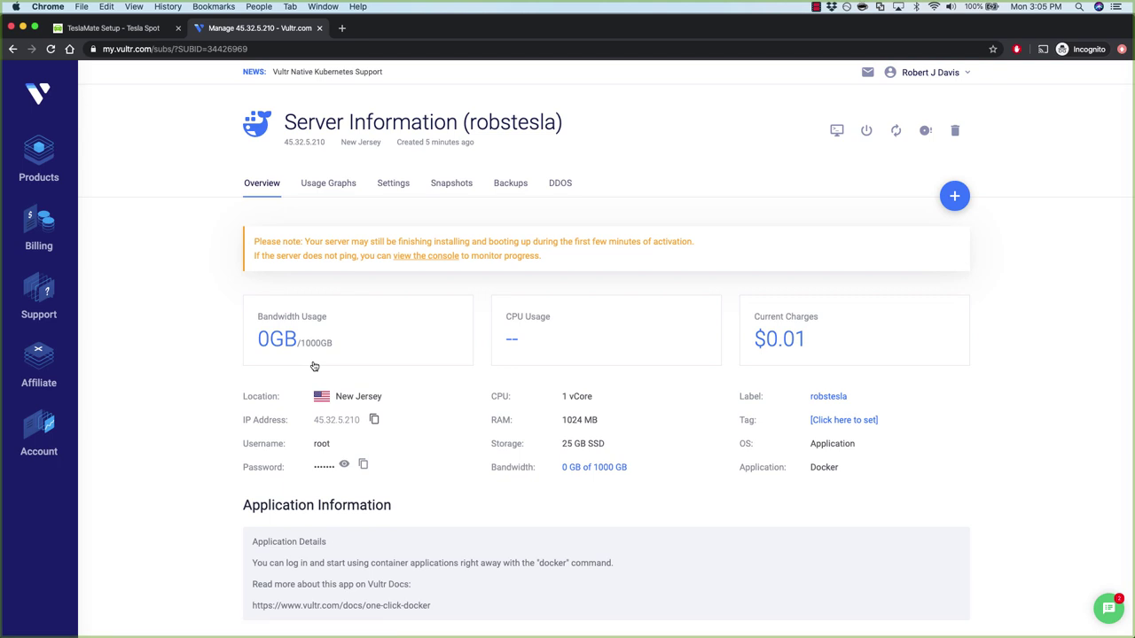
pyautogui.click(837, 132)
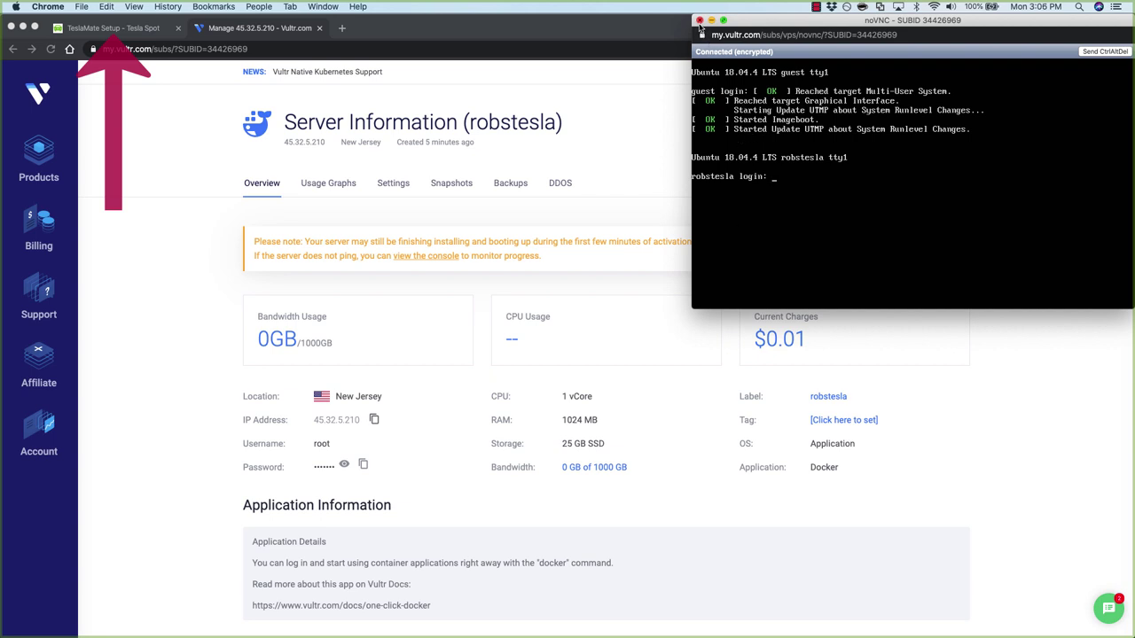
pyautogui.click(700, 19)
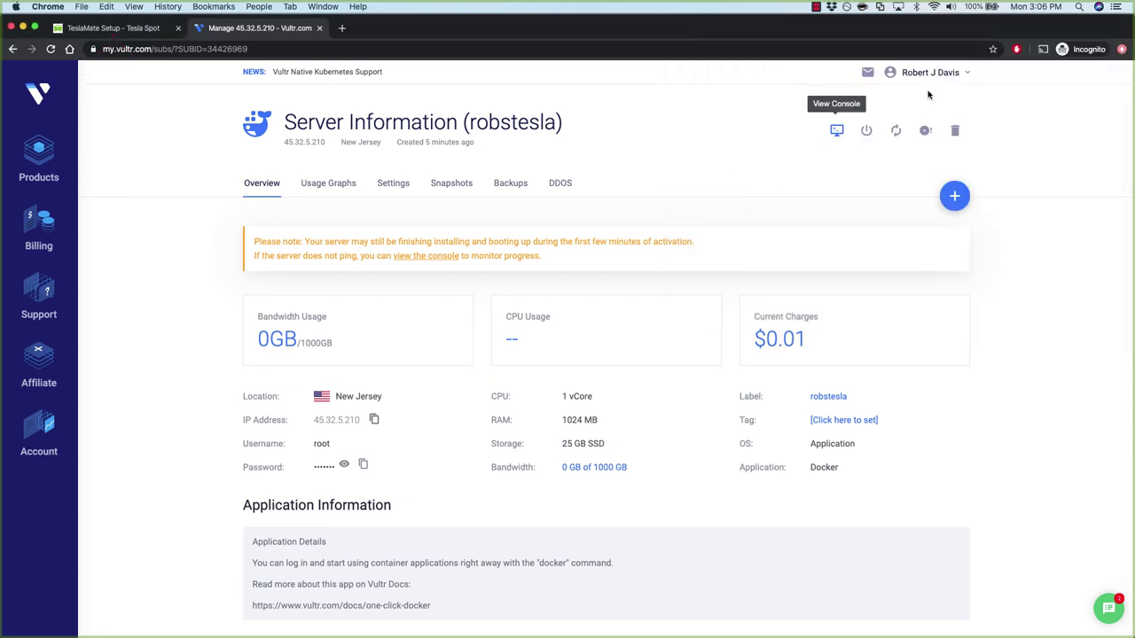
# - Launch the local Terminal app from Spotlight by searching 'termi'
pyautogui.click(1078, 8)
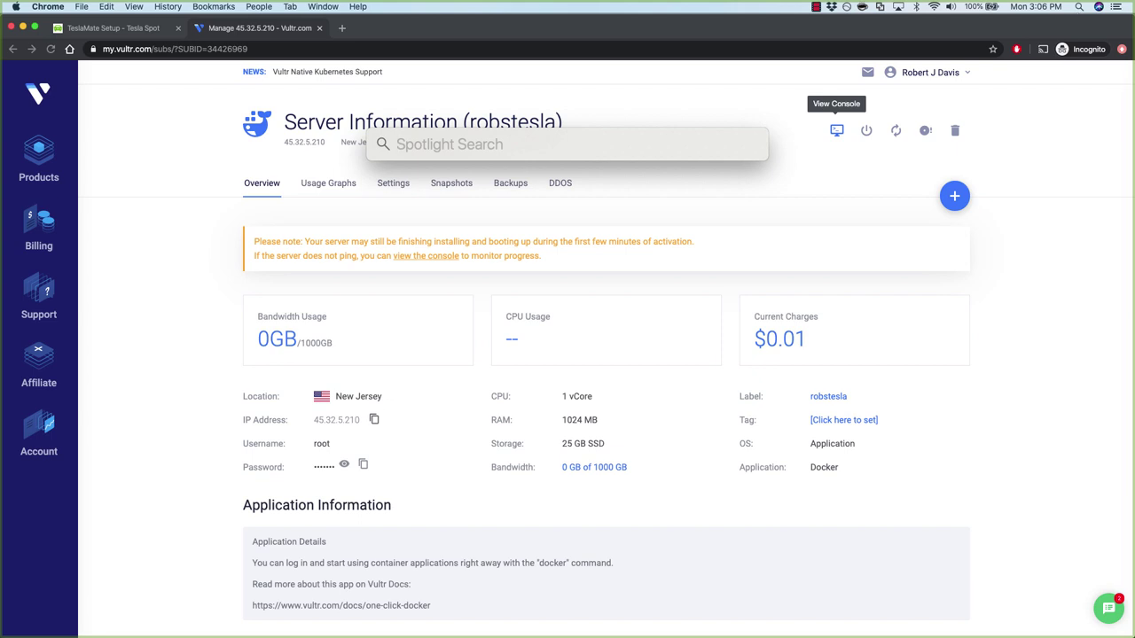
pyautogui.write('termi')
pyautogui.press('Return')
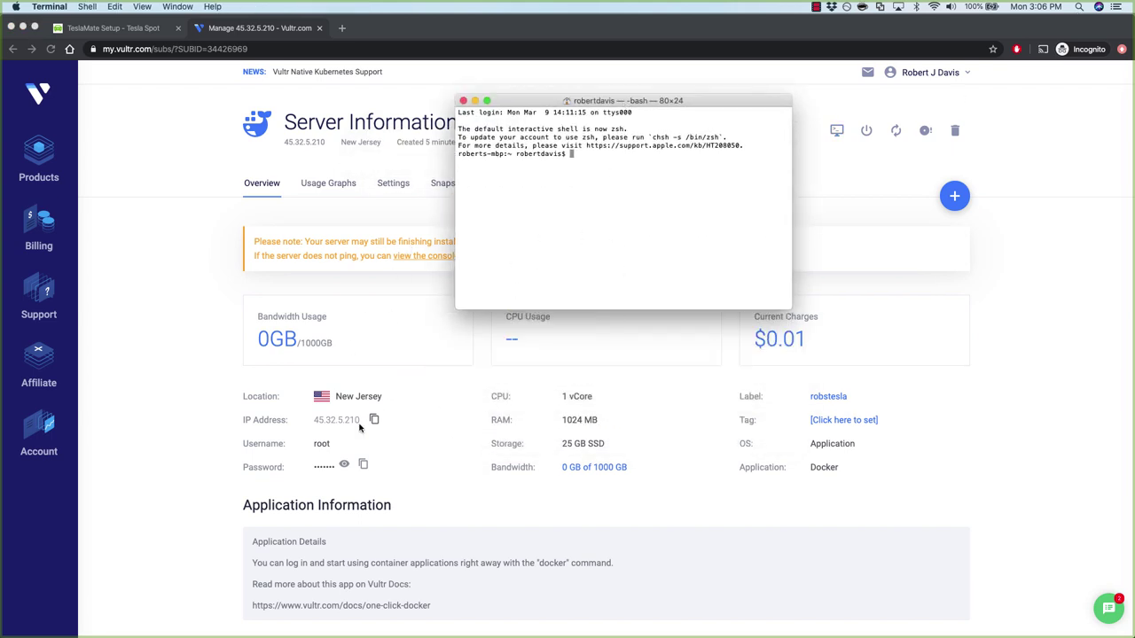
pyautogui.click(389, 429)
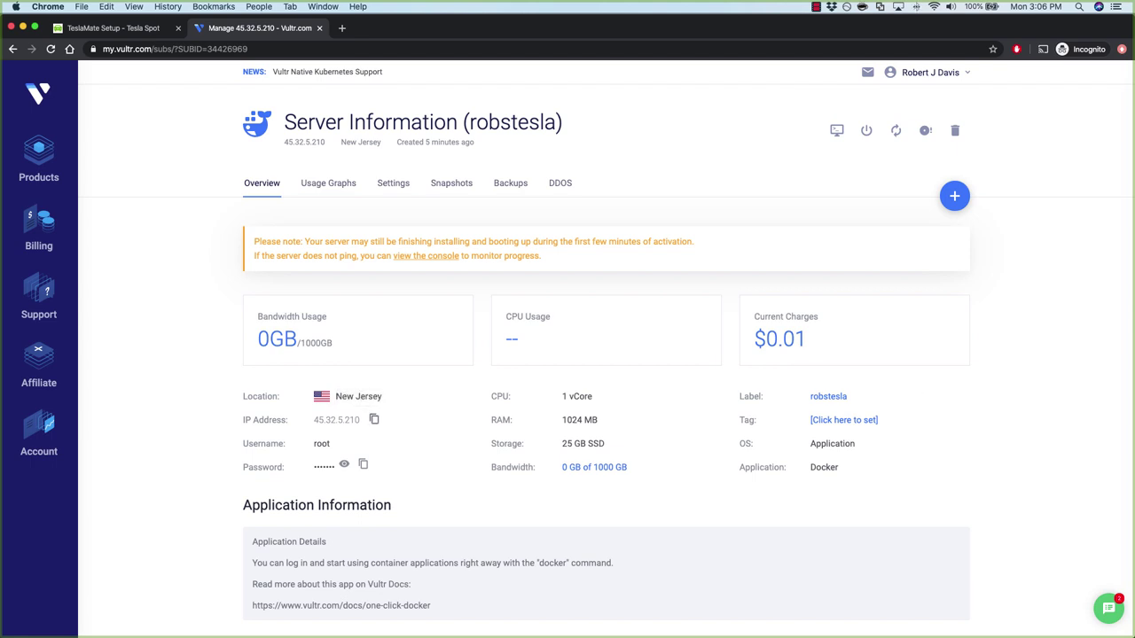
pyautogui.press('super+Tab')
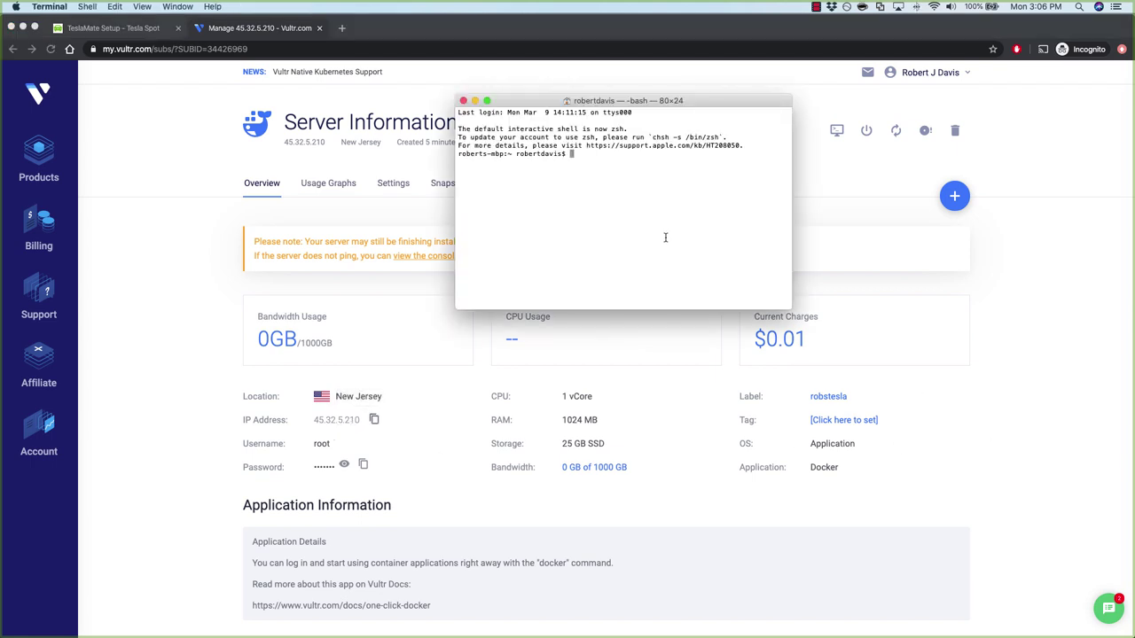
pyautogui.write('ssh root@')
pyautogui.write('45.32.5.210')
pyautogui.press('Return')
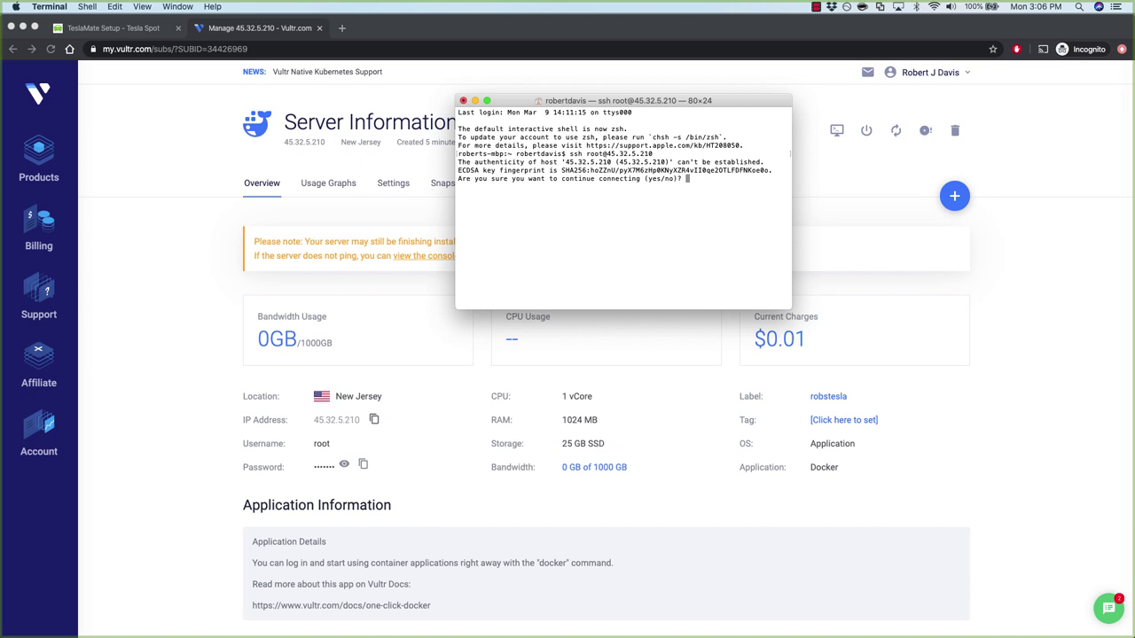
pyautogui.write('yes')
pyautogui.press('Return')
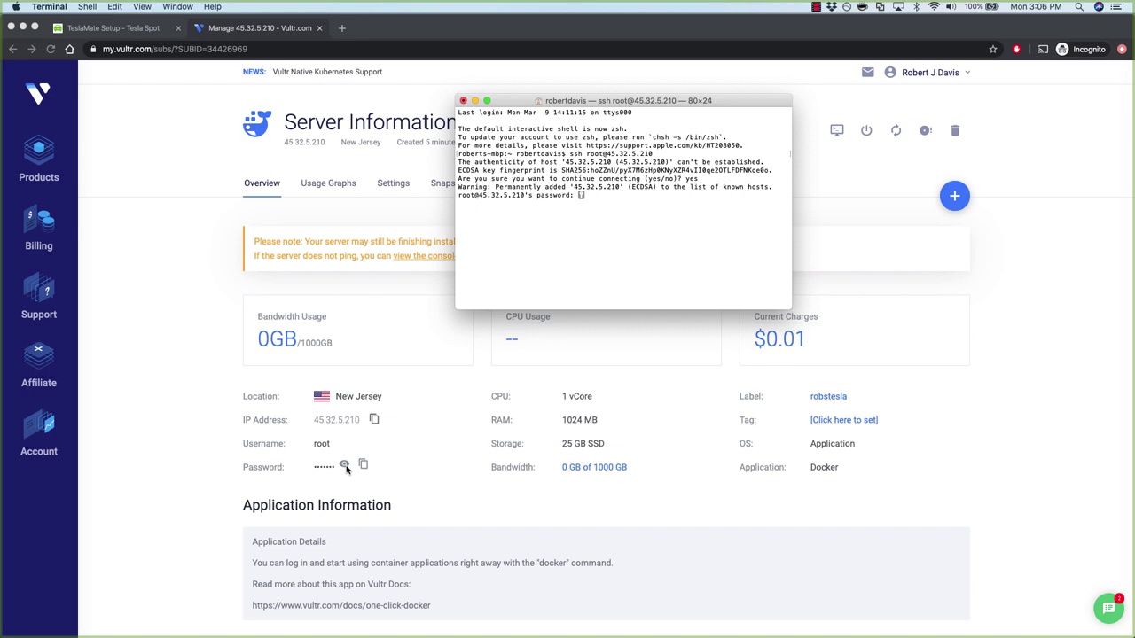
pyautogui.click(346, 469)
pyautogui.click(345, 466)
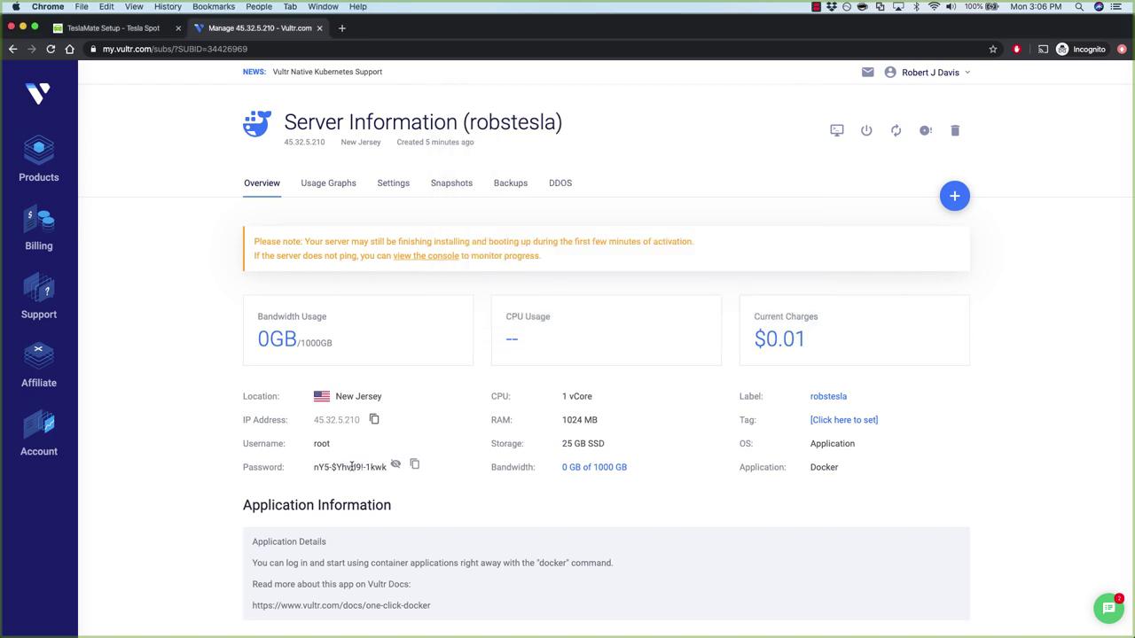
pyautogui.doubleClick(351, 467)
pyautogui.click(352, 467)
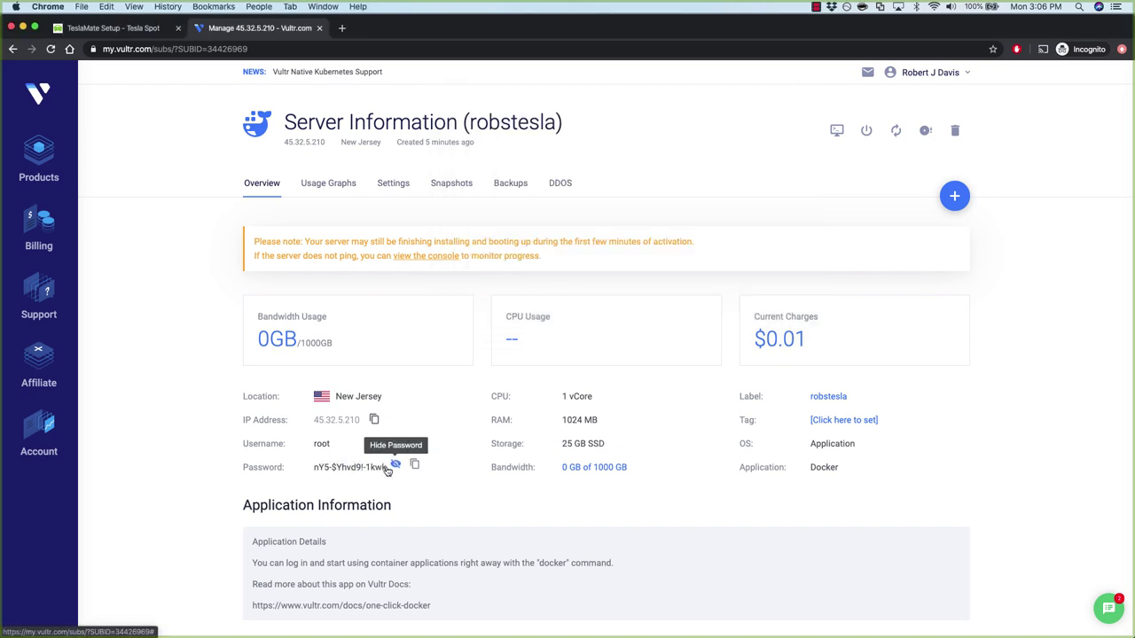
pyautogui.doubleClick(341, 467)
pyautogui.click(342, 467)
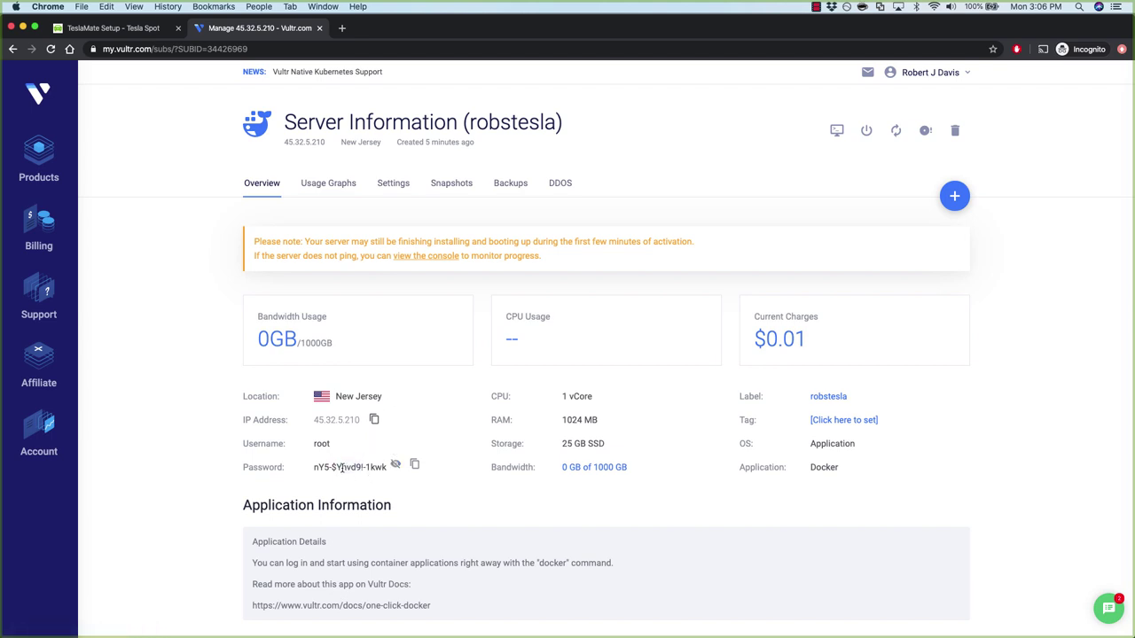
pyautogui.click(415, 467)
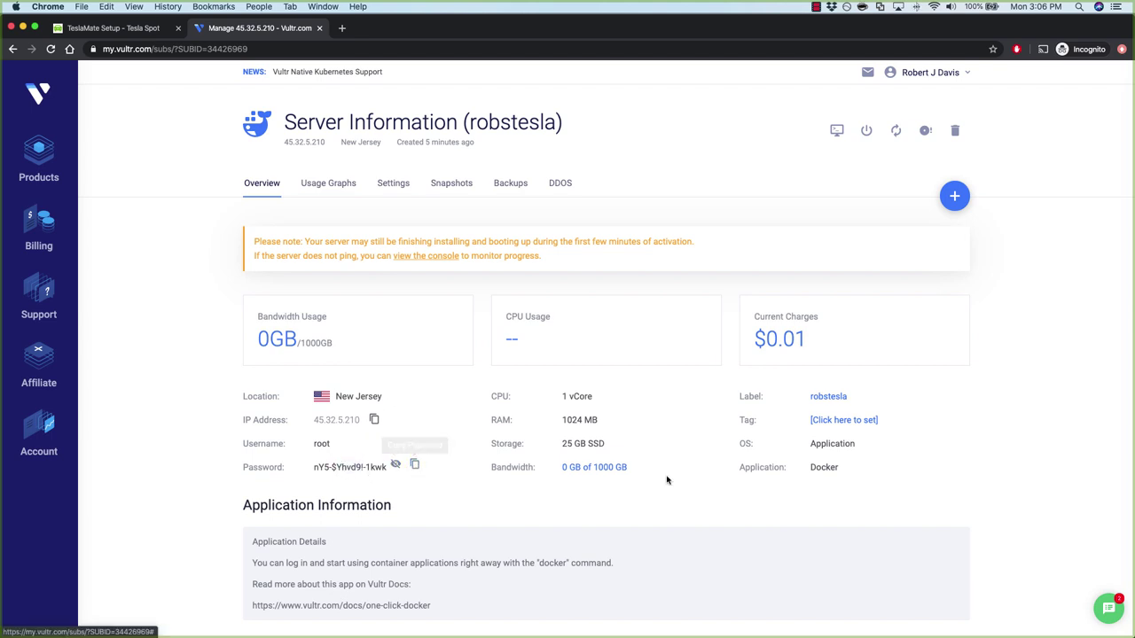
pyautogui.press('super+Tab')
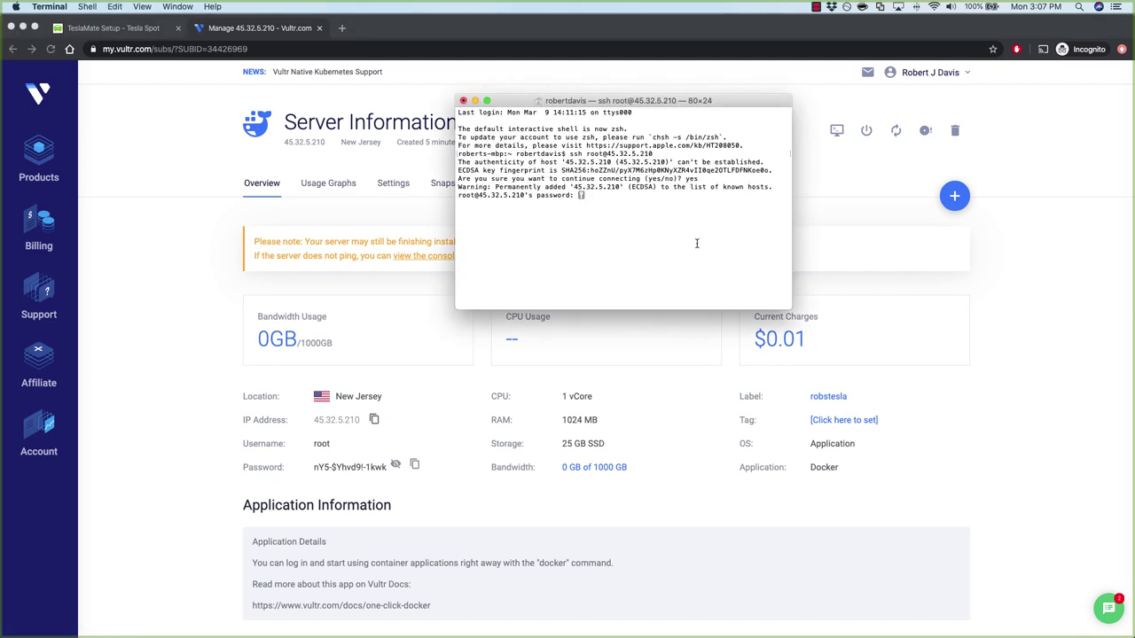
pyautogui.press('Return')
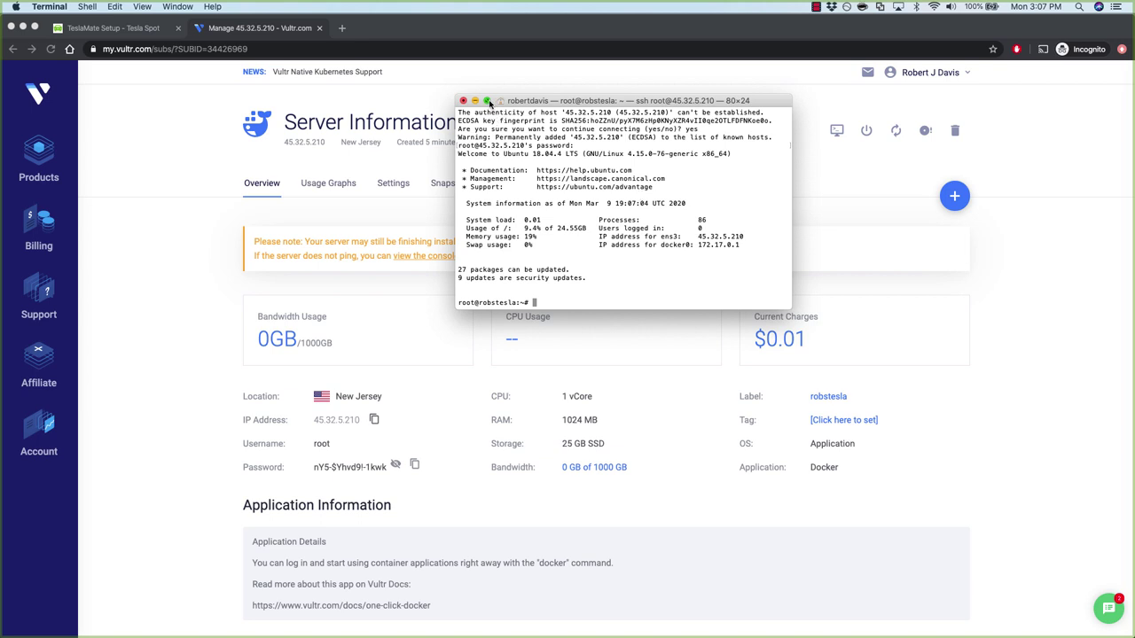
# - Tile Terminal on the right half of the screen and Chrome on the left
pyautogui.moveTo(490, 103)
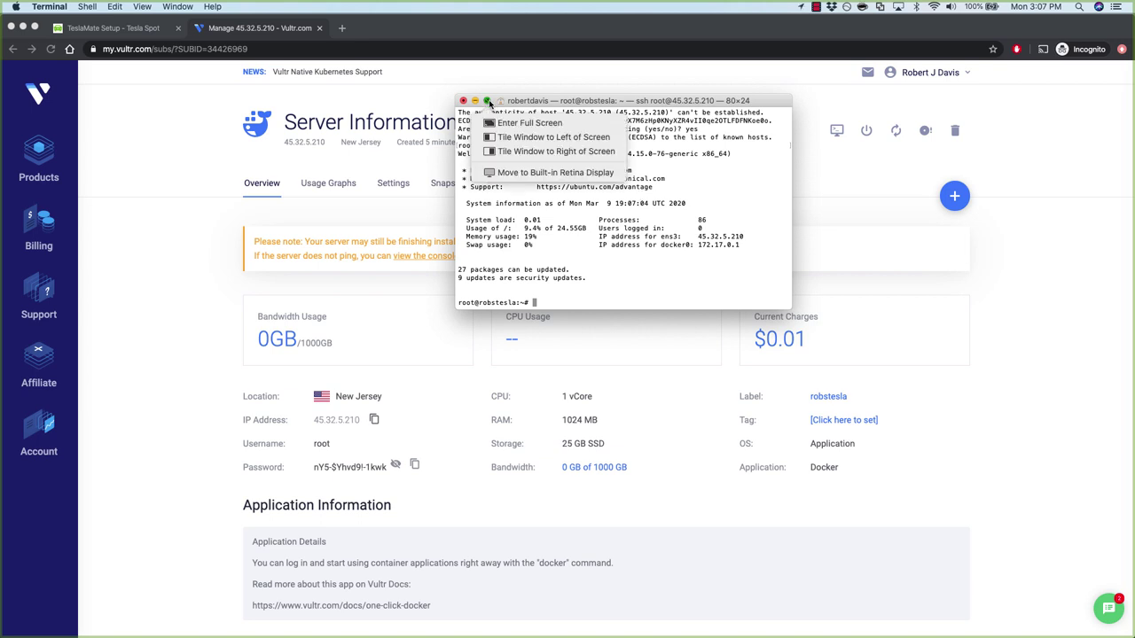
pyautogui.click(498, 151)
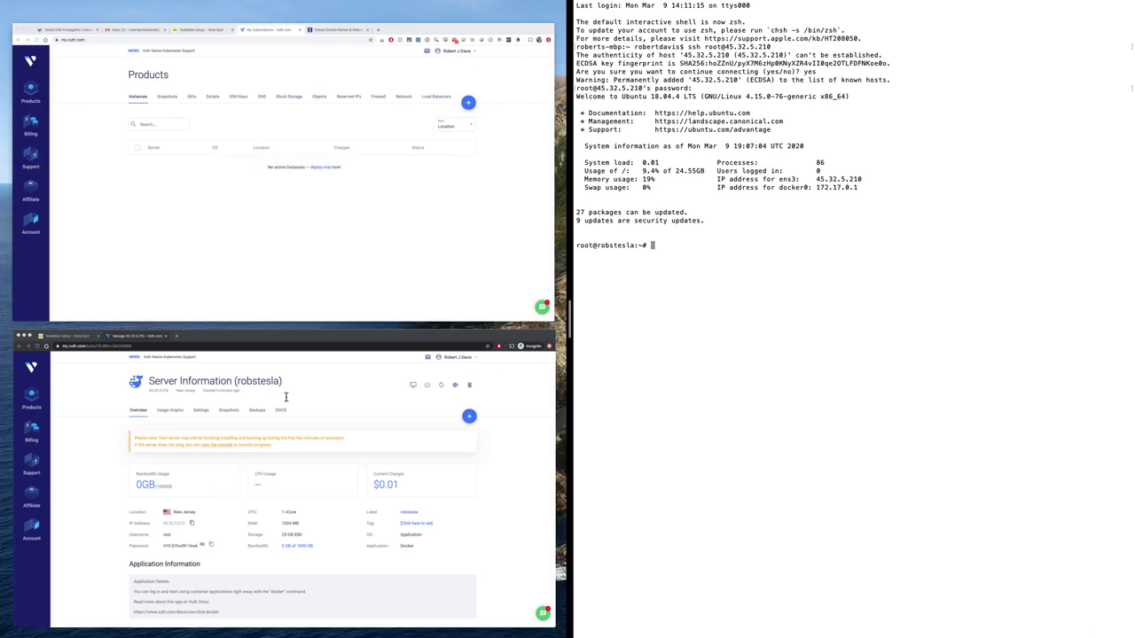
pyautogui.click(283, 398)
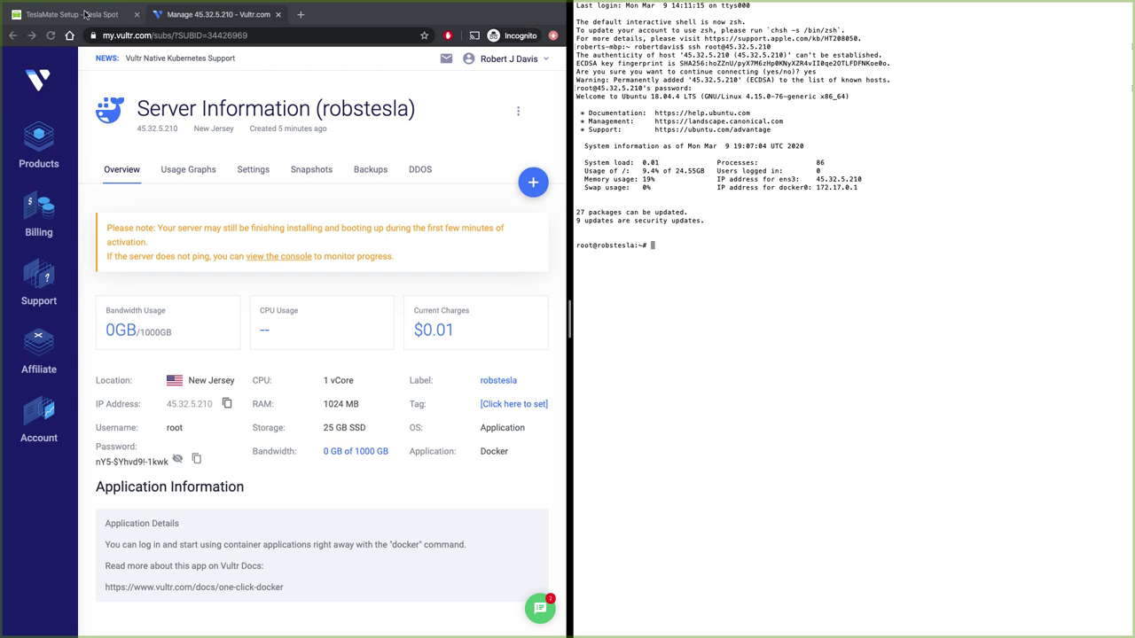
# - Select and copy the docker-compose.yml code block in the TeslaMate Setup guide
pyautogui.click(86, 15)
pyautogui.scroll(-5, 198, 165)
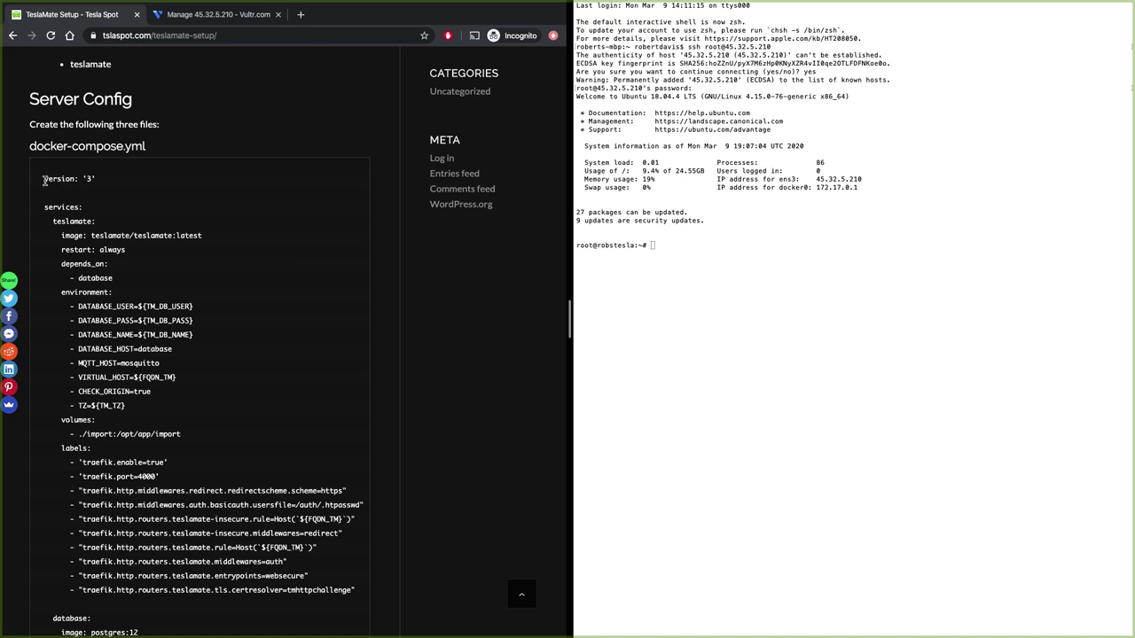
pyautogui.moveTo(44, 180); pyautogui.dragTo(137, 486)
pyautogui.scroll(-1, 115, 193)
pyautogui.scroll(-7, 133, 275)
pyautogui.scroll(-5, 143, 412)
pyautogui.scroll(-9, 142, 413)
pyautogui.scroll(20, 138, 485)
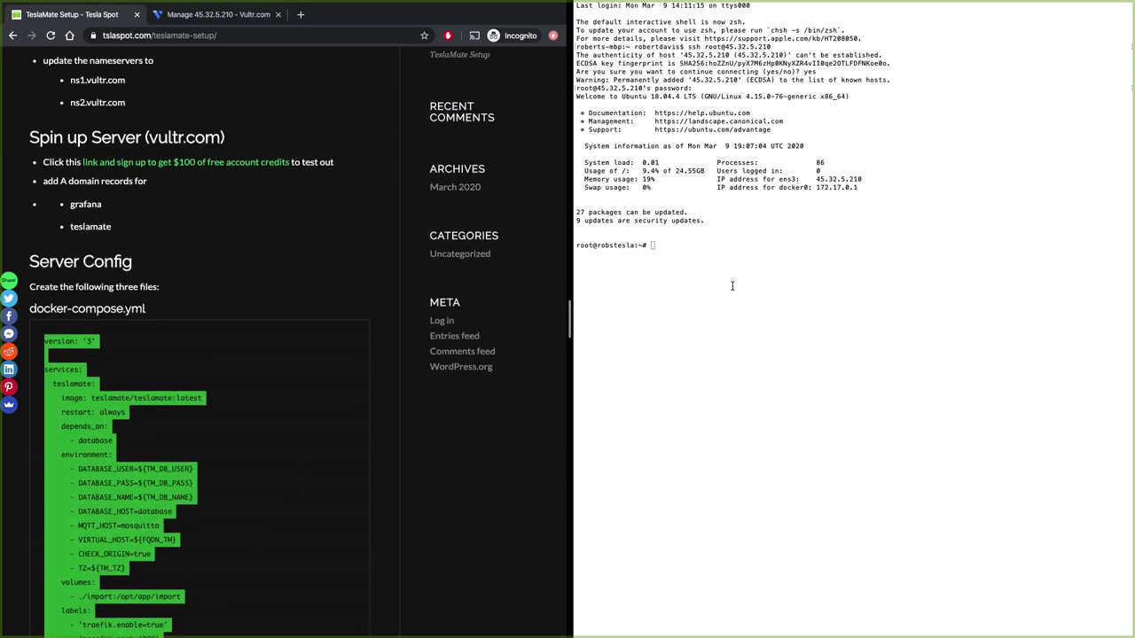
pyautogui.click(735, 288)
pyautogui.click(255, 484)
pyautogui.click(703, 334)
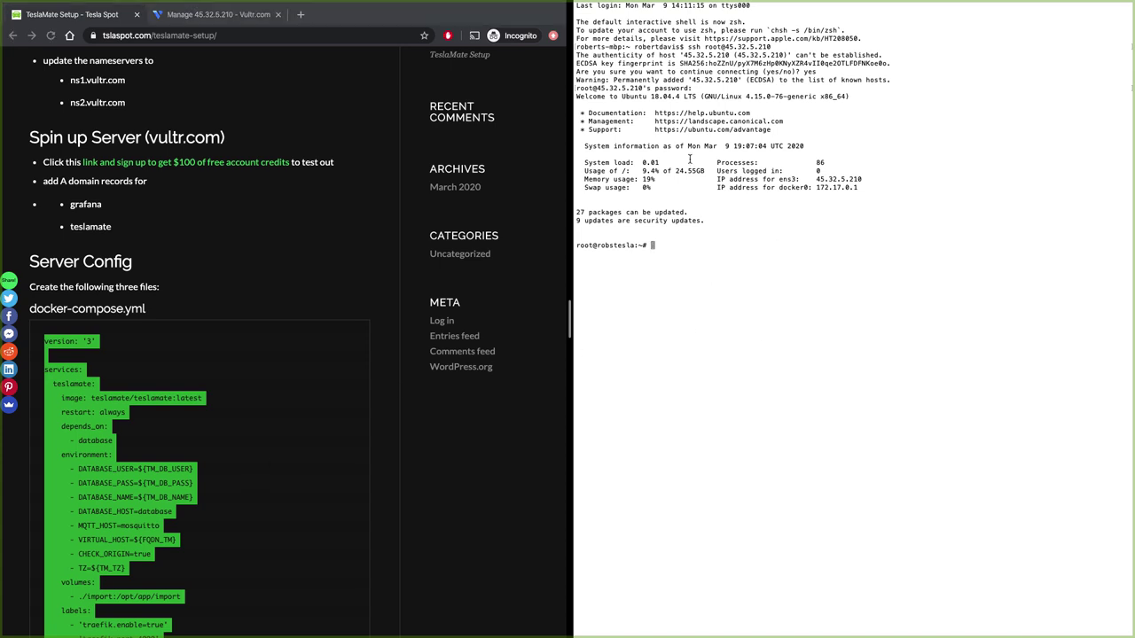
# - Create docker-compose.yml with sudo nano, paste the compose configuration, and save it
pyautogui.write('sudo nano docker-compose.yml')
pyautogui.press('Return')
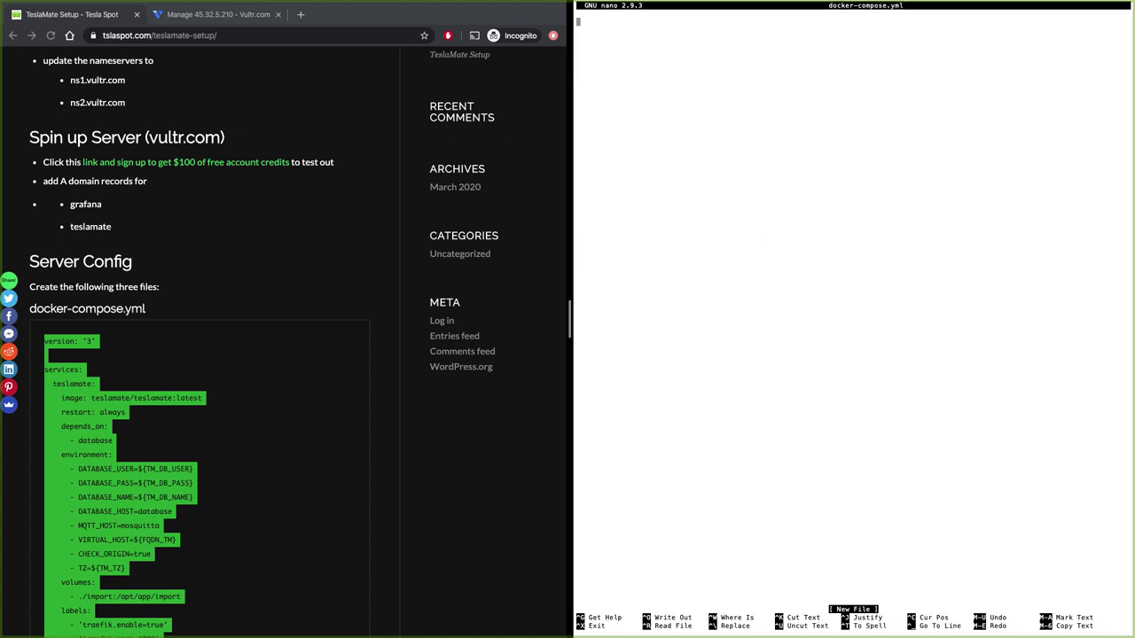
pyautogui.press('super+v')
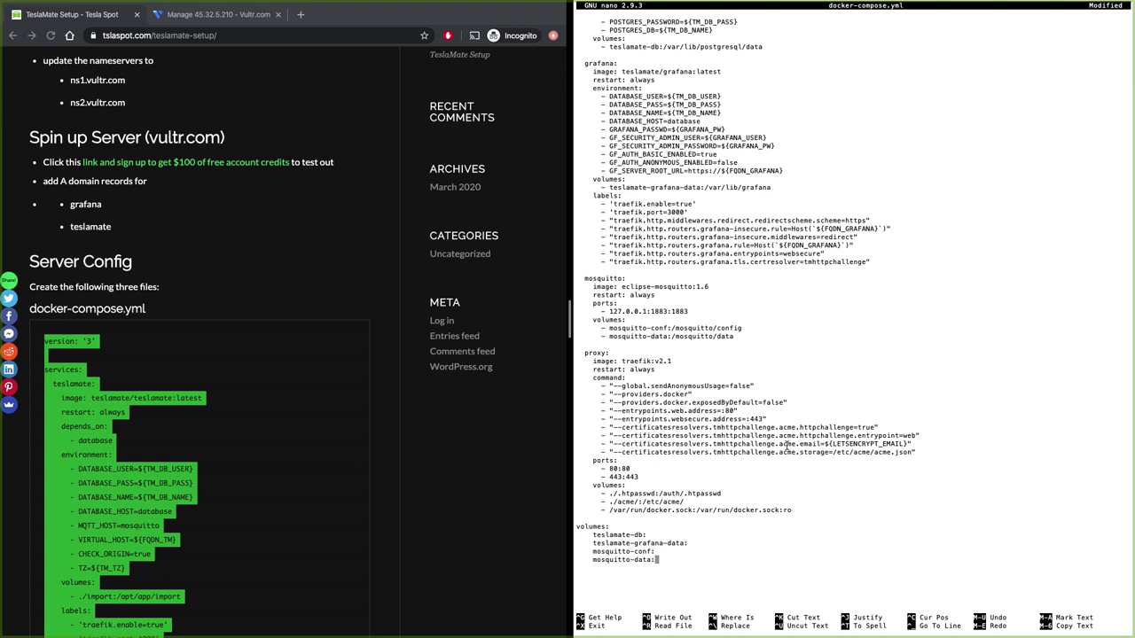
pyautogui.hotkey('ctrl', 'x')
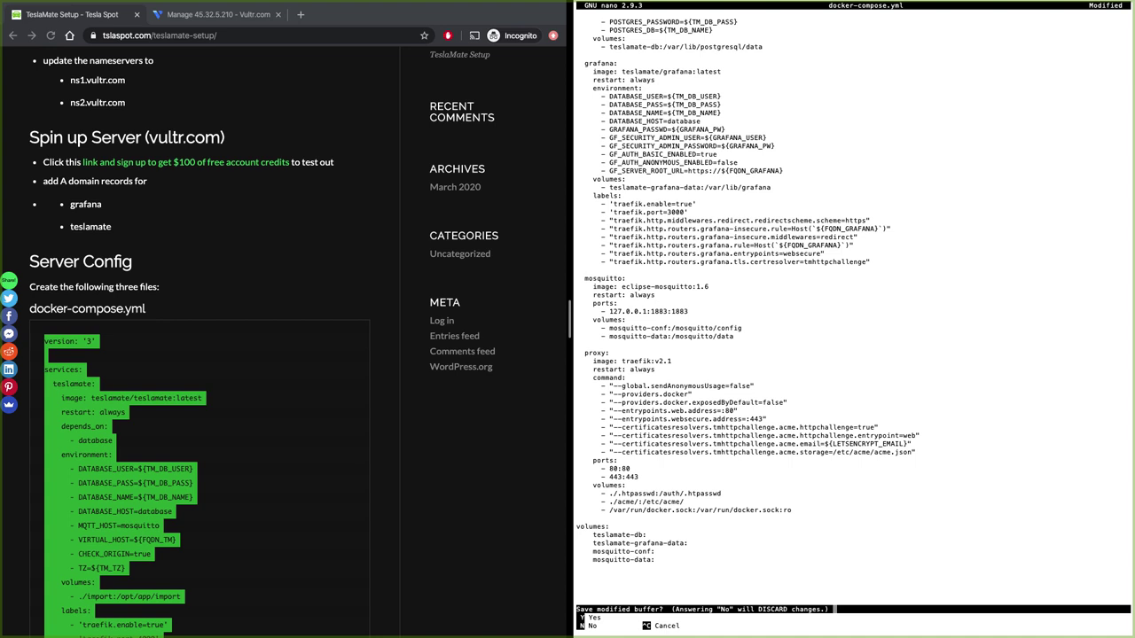
pyautogui.press('y')
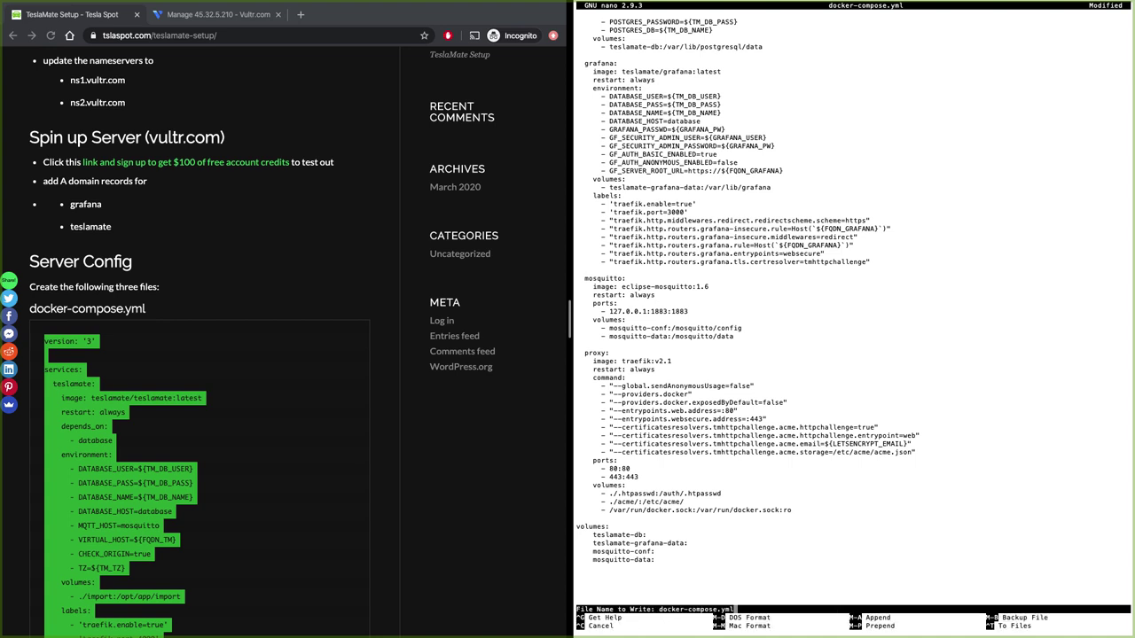
pyautogui.press('Return')
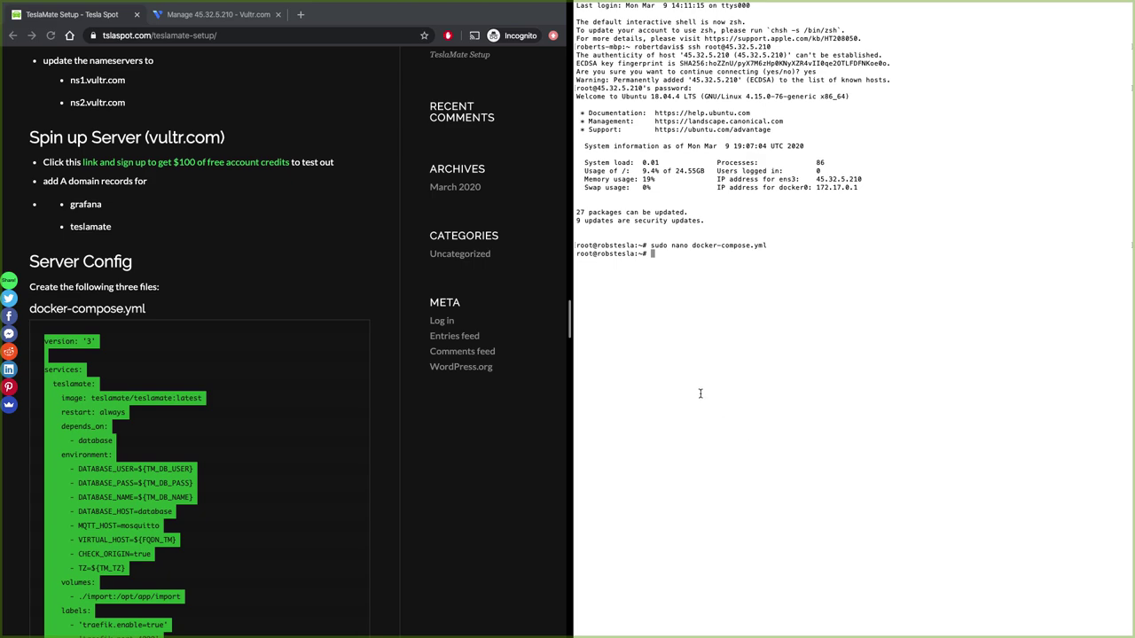
# - Select and copy the guide's .env example block, TM_DB_USER through LETSENCRYPT_EMAIL
pyautogui.scroll(-5, 253, 291)
pyautogui.scroll(-10, 253, 291)
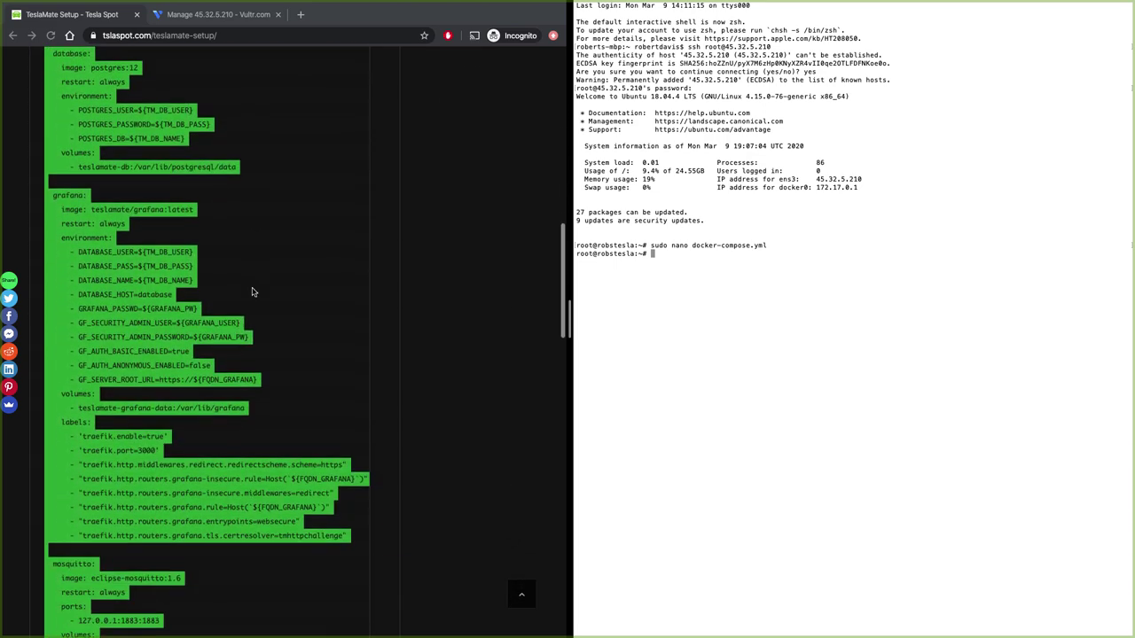
pyautogui.scroll(-1, 253, 290)
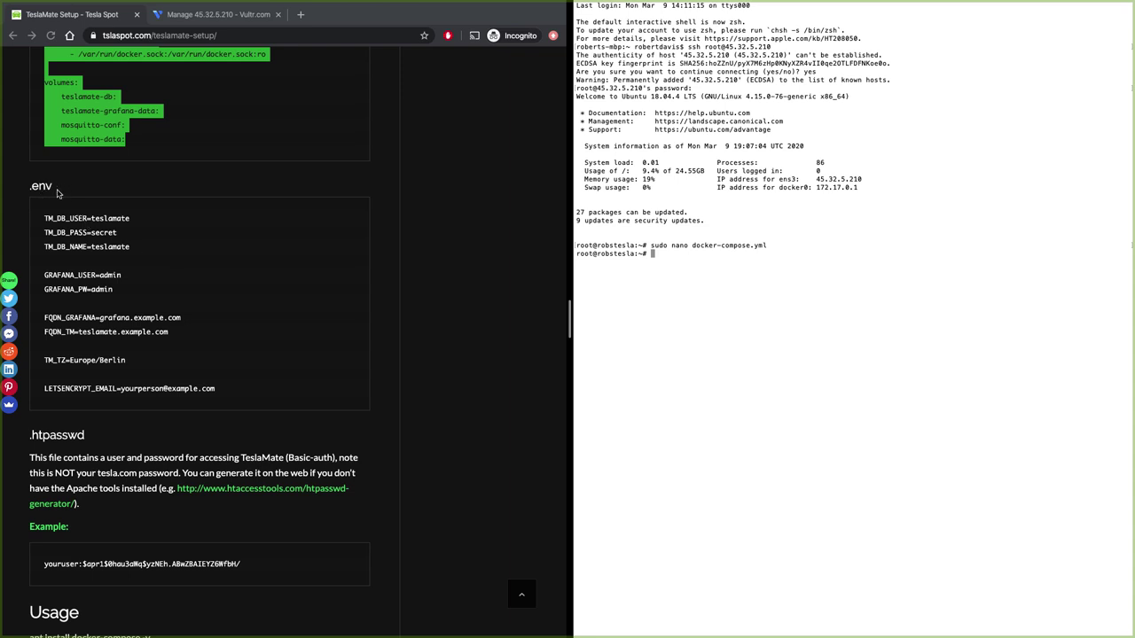
pyautogui.click(62, 227)
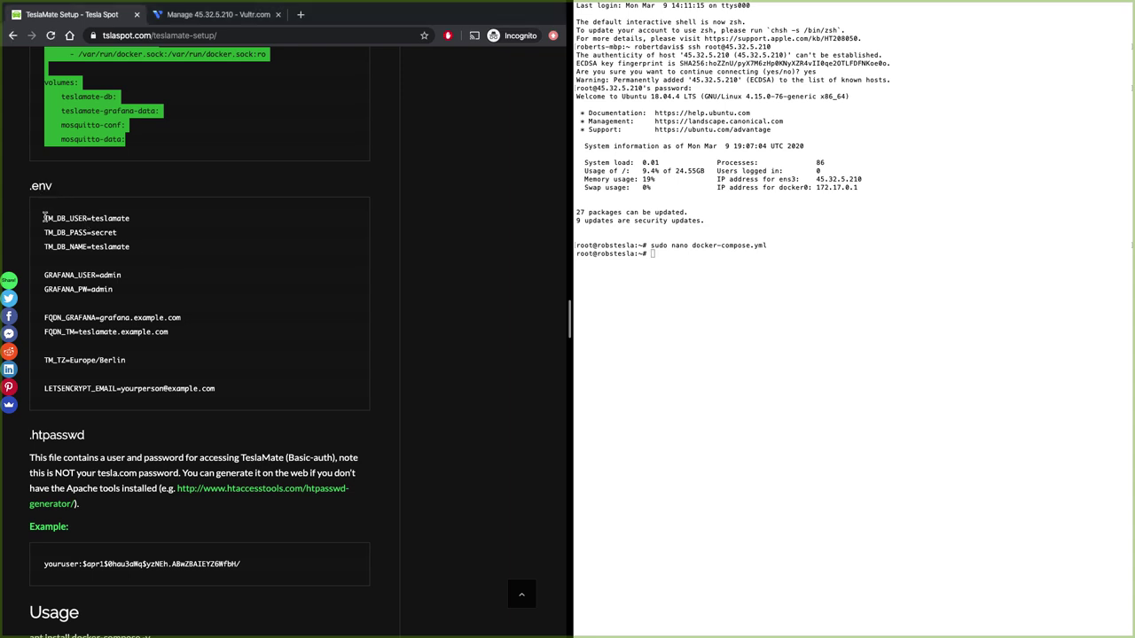
pyautogui.moveTo(45, 217); pyautogui.dragTo(234, 388)
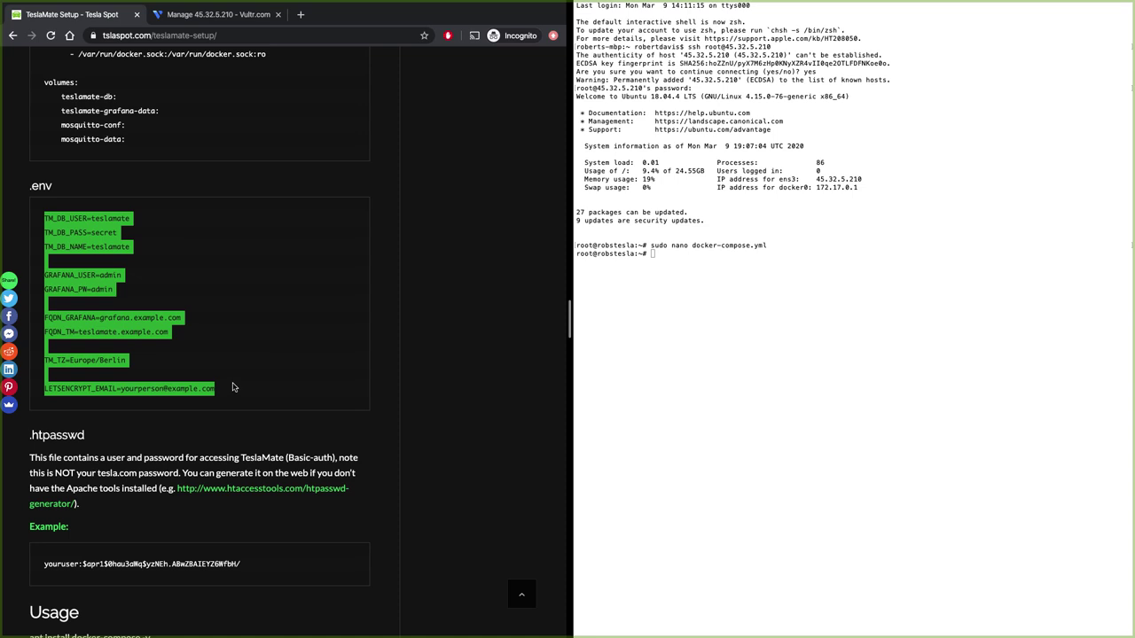
pyautogui.click(721, 299)
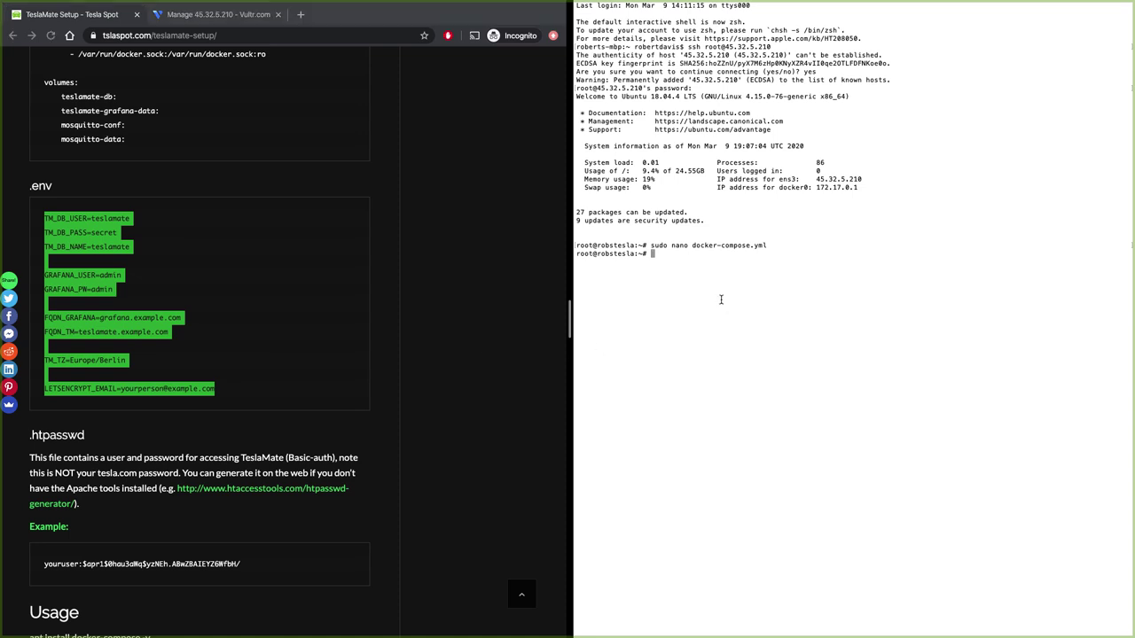
# - Create .env with sudo nano and paste the copied settings
pyautogui.write('sudo nano .env')
pyautogui.press('Return')
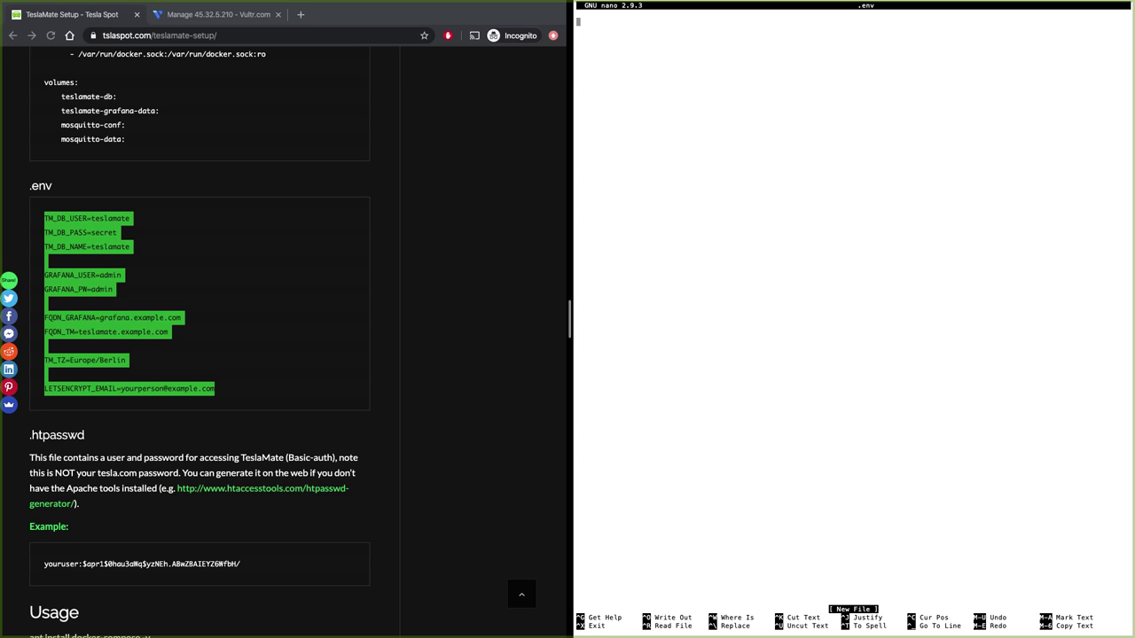
pyautogui.press('super+v')
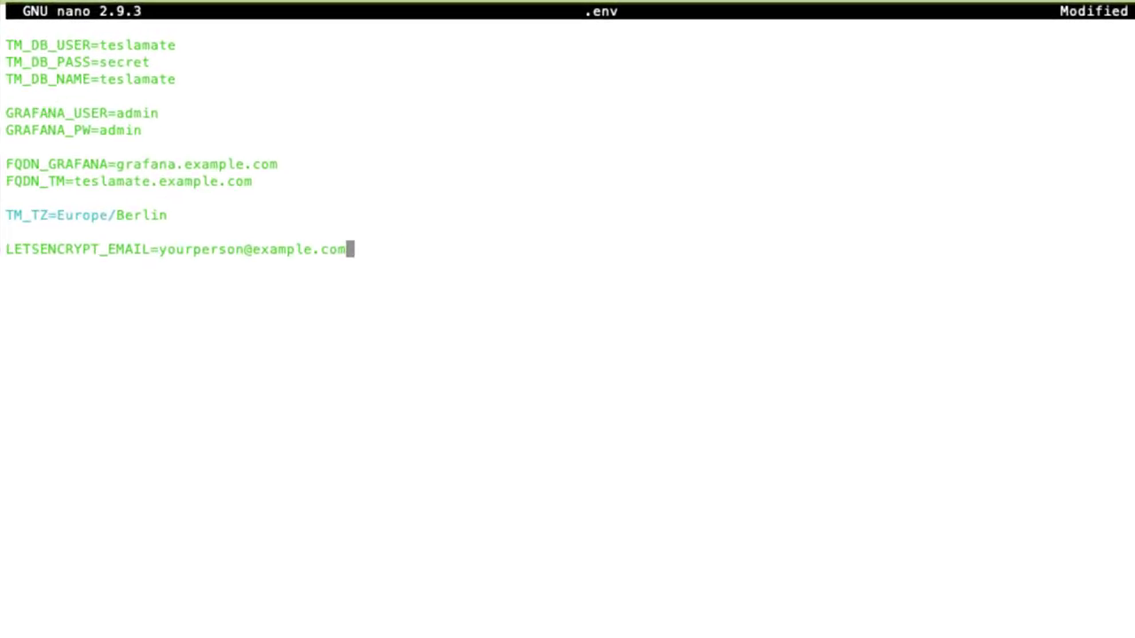
# - Replace the example address after LETSENCRYPT_EMAIL= with the real contact e-mail
pyautogui.press('Left')
pyautogui.press('Left')
pyautogui.press('Left')
pyautogui.press('Left')
pyautogui.press('Left')
pyautogui.press('Left')
pyautogui.press('Left')
pyautogui.press('Left')
pyautogui.press('Left')
pyautogui.press('Left')
pyautogui.press('Left')
pyautogui.press('Left')
pyautogui.press('Left')
pyautogui.press('Left')
pyautogui.press('Left')
pyautogui.press('Left')
pyautogui.press('Left')
pyautogui.press('Left')
pyautogui.press('Left')
pyautogui.press('Left')
pyautogui.press('Left')
pyautogui.press('Left')
pyautogui.write('xxxxxxxxxxxxxxx')
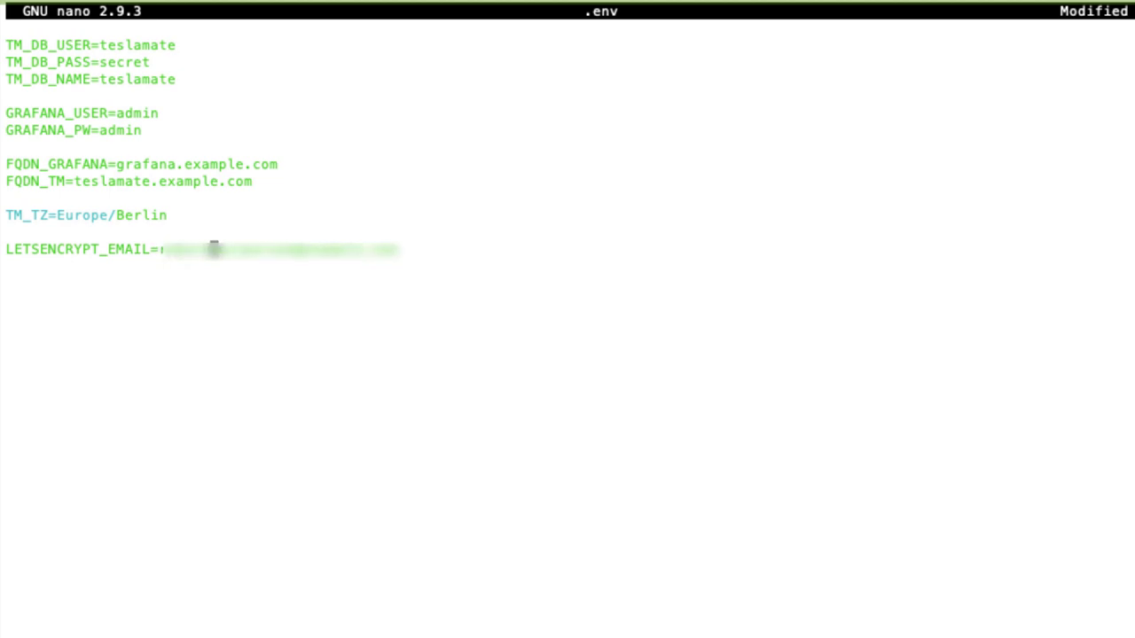
pyautogui.write('xxxxxxxxxxx')
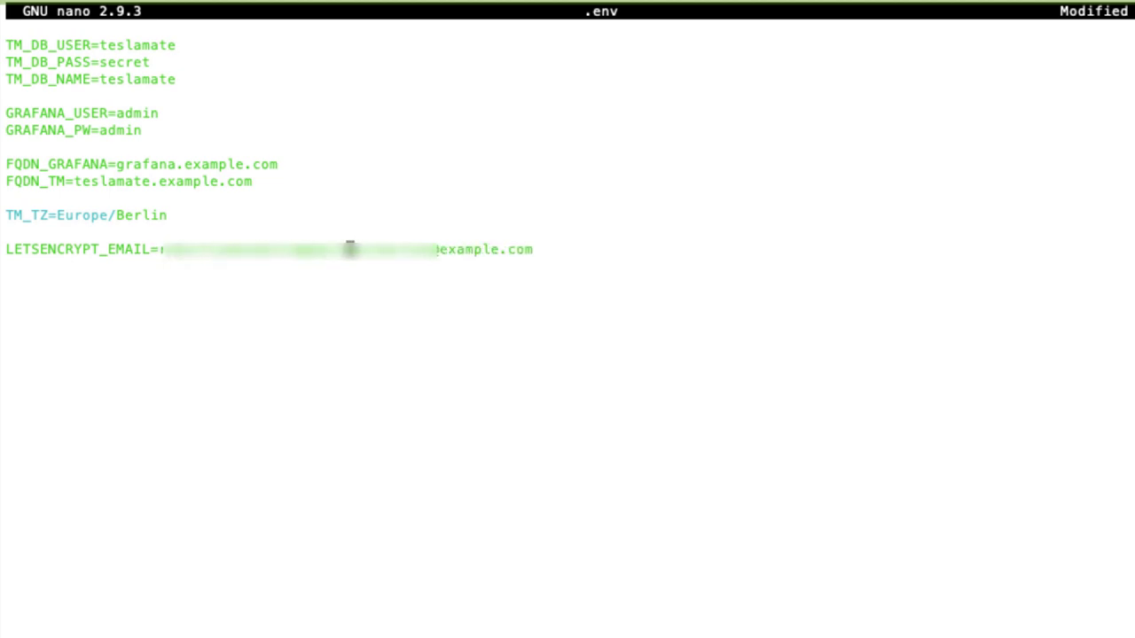
pyautogui.press('Delete')
pyautogui.press('Delete')
pyautogui.press('Delete')
pyautogui.press('Delete')
pyautogui.press('Delete')
pyautogui.press('Delete')
pyautogui.press('Delete')
pyautogui.press('Delete')
pyautogui.press('Delete')
pyautogui.press('Delete')
pyautogui.press('Delete')
pyautogui.press('Delete')
pyautogui.press('Delete')
pyautogui.press('Delete')
pyautogui.press('Delete')
pyautogui.press('Delete')
pyautogui.press('Delete')
pyautogui.press('Delete')
pyautogui.press('Delete')
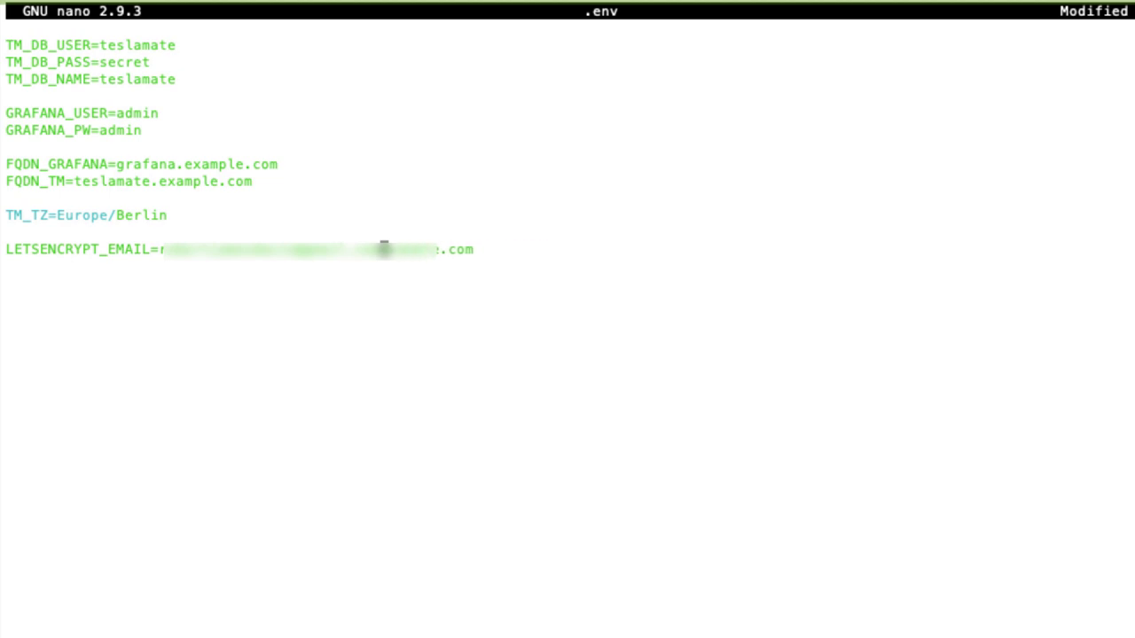
pyautogui.press('Delete')
pyautogui.press('Delete')
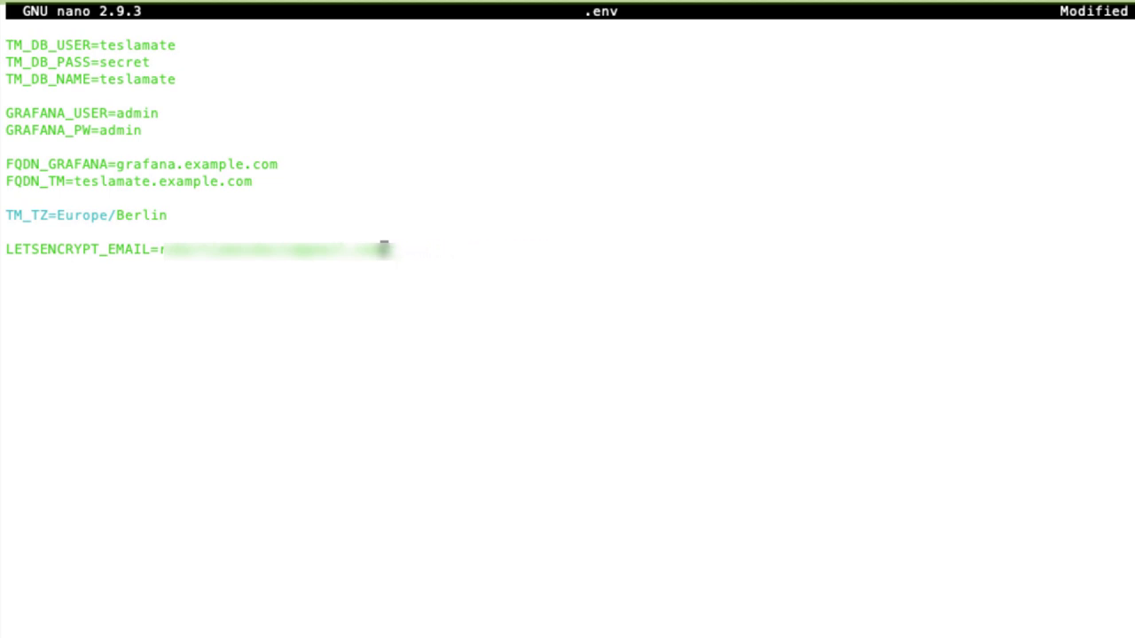
# - Delete 'Europe' from the TM_TZ time zone value
pyautogui.press('Up')
pyautogui.press('Up')
pyautogui.press('Down')
pyautogui.press('Down')
pyautogui.press('End')
pyautogui.press('Up')
pyautogui.press('Up')
pyautogui.press('Left')
pyautogui.press('Left')
pyautogui.press('Left')
pyautogui.press('Left')
pyautogui.press('Left')
pyautogui.press('Left')
pyautogui.press('Left')
pyautogui.press('BackSpace')
pyautogui.press('BackSpace')
pyautogui.press('BackSpace')
pyautogui.press('BackSpace')
pyautogui.press('BackSpace')
pyautogui.press('BackSpace')
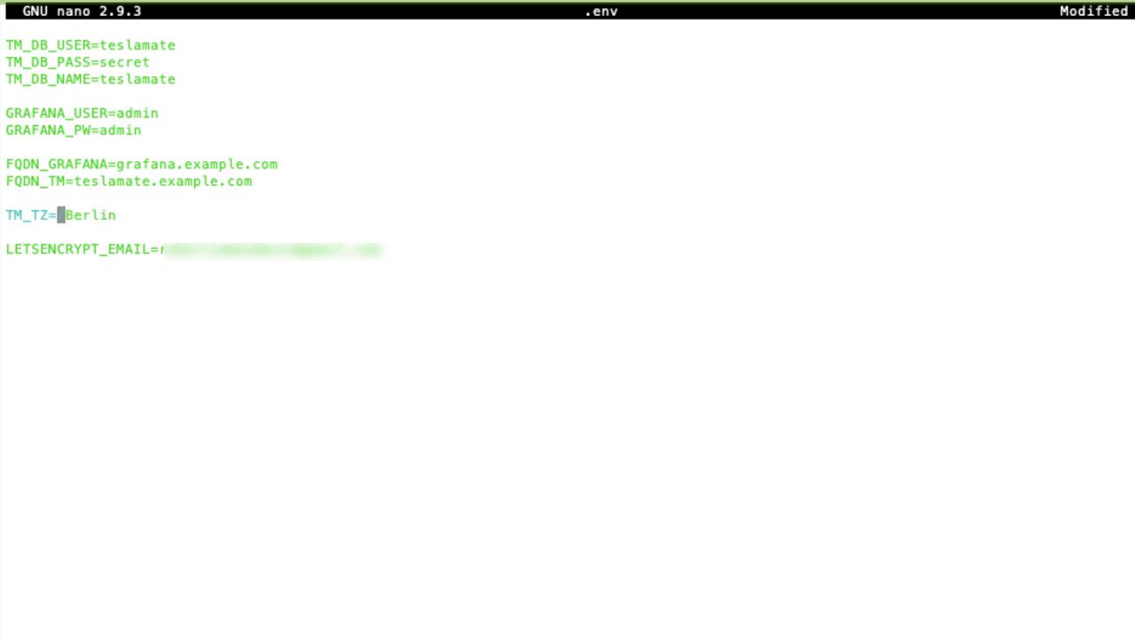
# - Change TM_TZ to America/New_York by typing America and replacing Berlin with New_York
pyautogui.write('America')
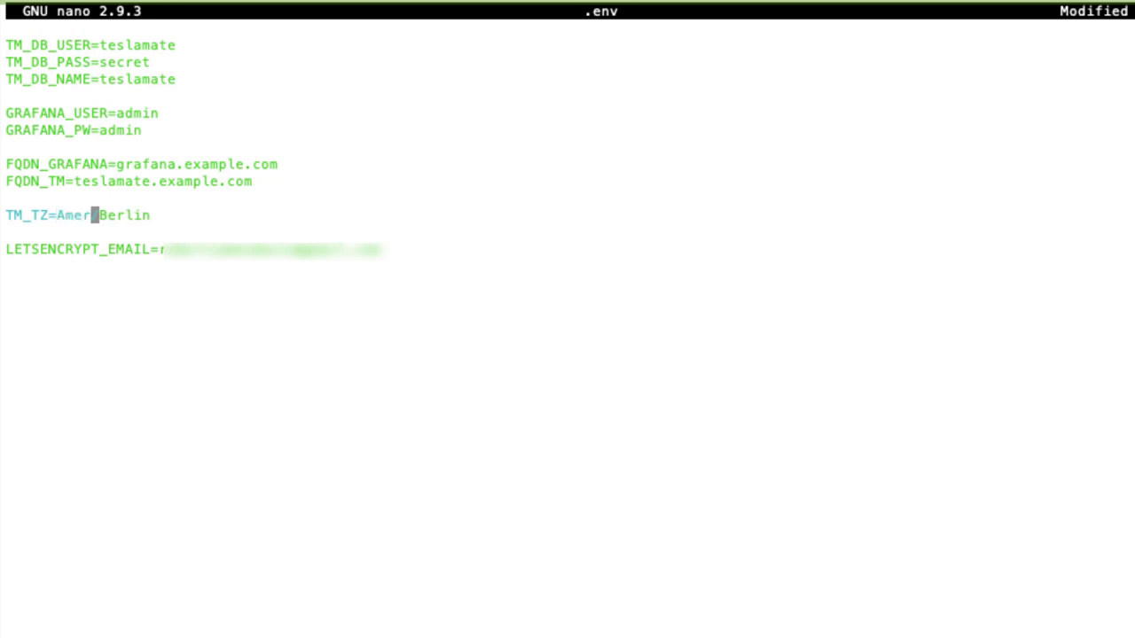
pyautogui.press('Right')
pyautogui.press('Right')
pyautogui.press('Right')
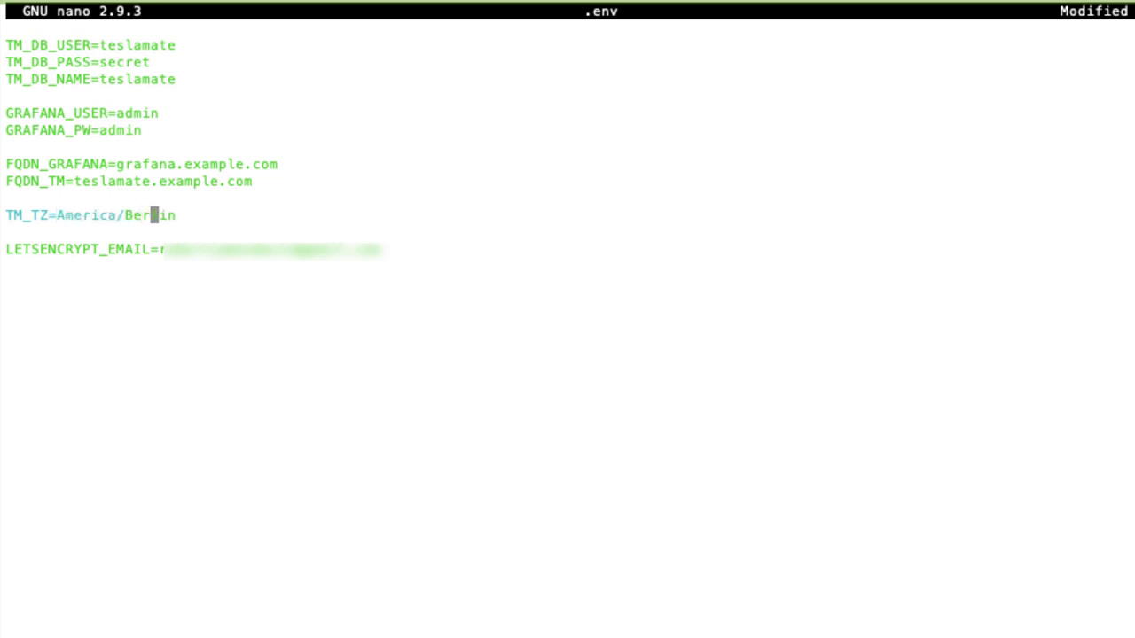
pyautogui.press('Left')
pyautogui.press('Left')
pyautogui.press('Left')
pyautogui.press('Left')
pyautogui.press('Right')
pyautogui.press('Right')
pyautogui.press('Right')
pyautogui.press('Right')
pyautogui.press('Right')
pyautogui.press('Right')
pyautogui.press('Right')
pyautogui.press('BackSpace')
pyautogui.press('BackSpace')
pyautogui.press('BackSpace')
pyautogui.press('BackSpace')
pyautogui.press('BackSpace')
pyautogui.press('BackSpace')
pyautogui.write('New_York')
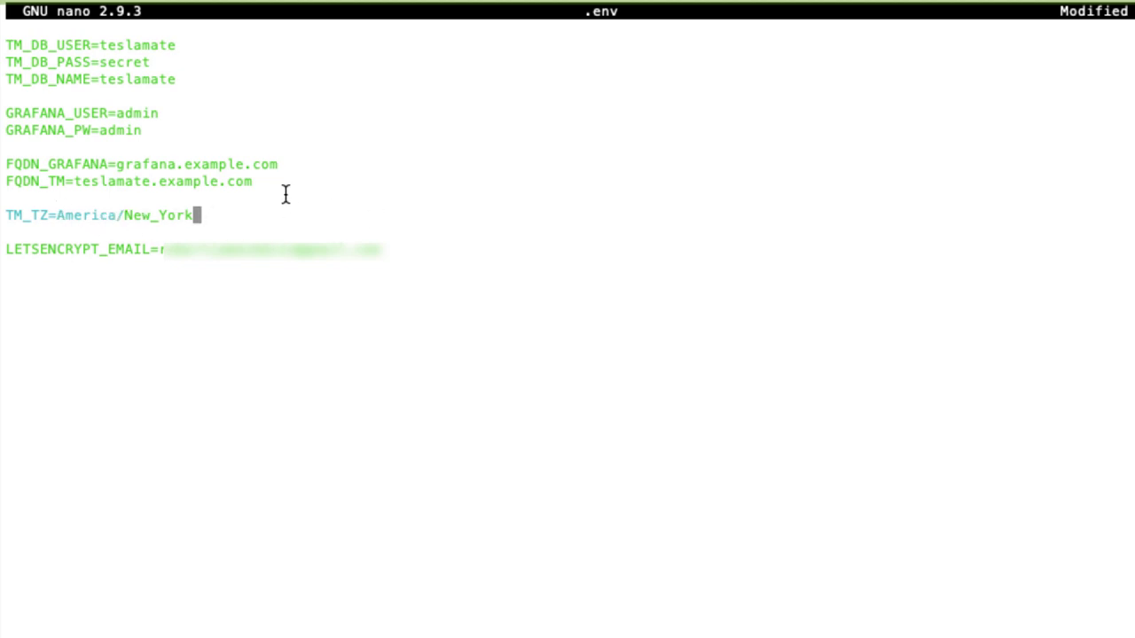
# - Move the cursor to the end of 'example' on the FQDN_GRAFANA line
pyautogui.press('Up')
pyautogui.click(197, 181)
pyautogui.press('Right')
pyautogui.press('Up')
pyautogui.press('Right')
pyautogui.press('Right')
pyautogui.press('Right')
pyautogui.press('Right')
pyautogui.press('Right')
# - Replace 'example' with 'robstesla' in both FQDN_GRAFANA and FQDN_TM
pyautogui.press('BackSpace')
pyautogui.press('BackSpace')
pyautogui.press('BackSpace')
pyautogui.press('BackSpace')
pyautogui.press('BackSpace')
pyautogui.press('BackSpace')
pyautogui.press('BackSpace')
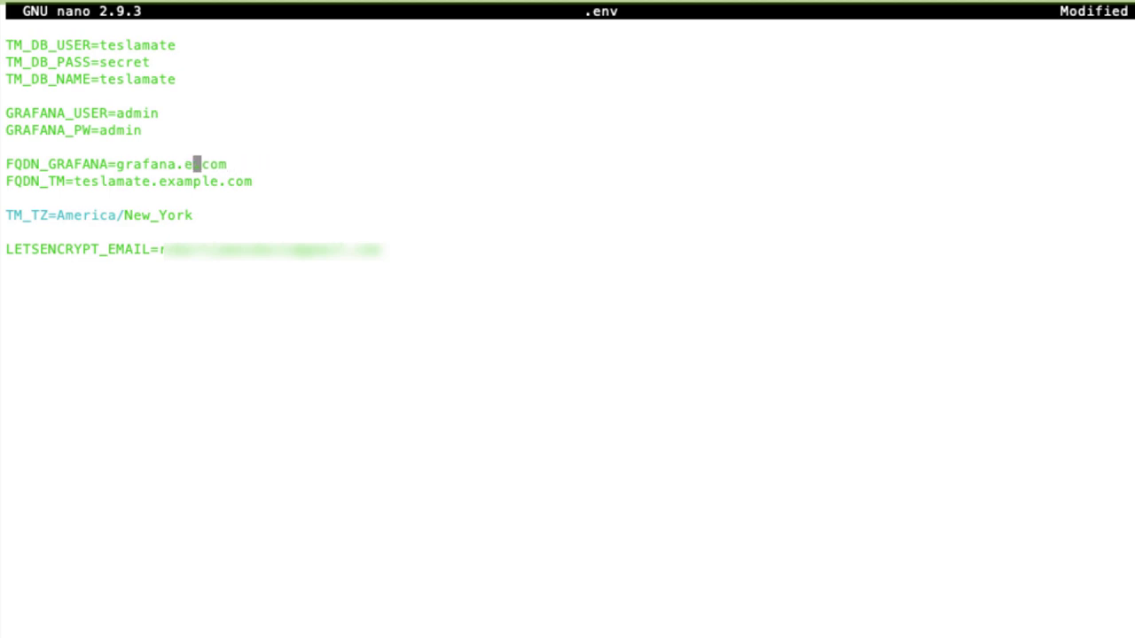
pyautogui.write('robs')
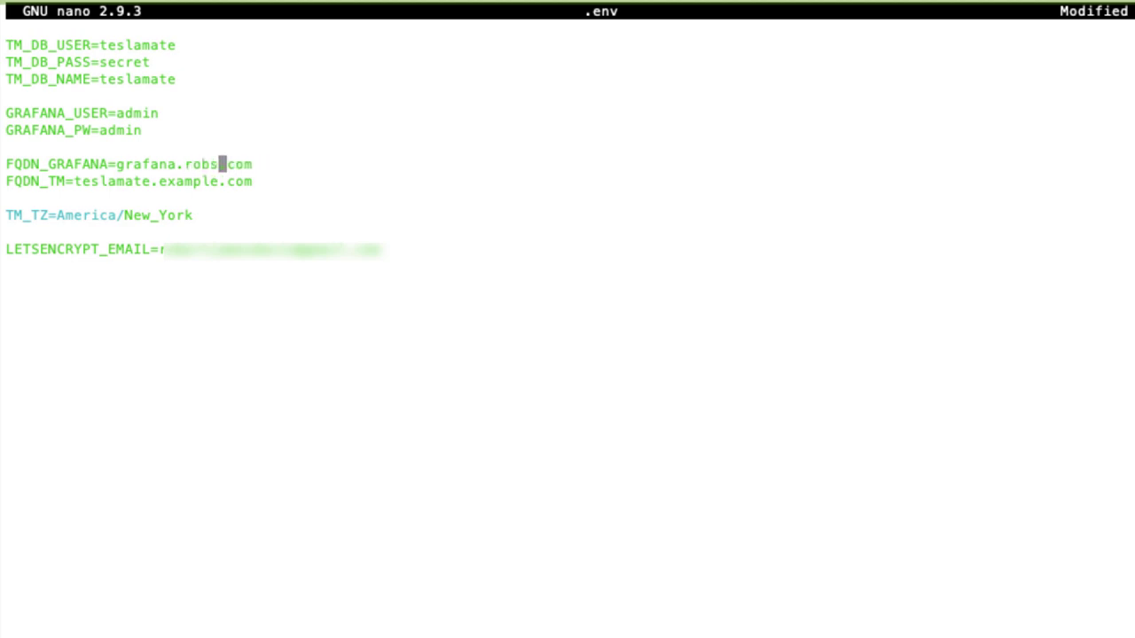
pyautogui.write('tesla')
pyautogui.press('Down')
pyautogui.press('Left')
pyautogui.press('Left')
pyautogui.press('Left')
pyautogui.press('Left')
pyautogui.press('Left')
pyautogui.press('Left')
pyautogui.press('Left')
pyautogui.press('Left')
pyautogui.press('Left')
pyautogui.press('Left')
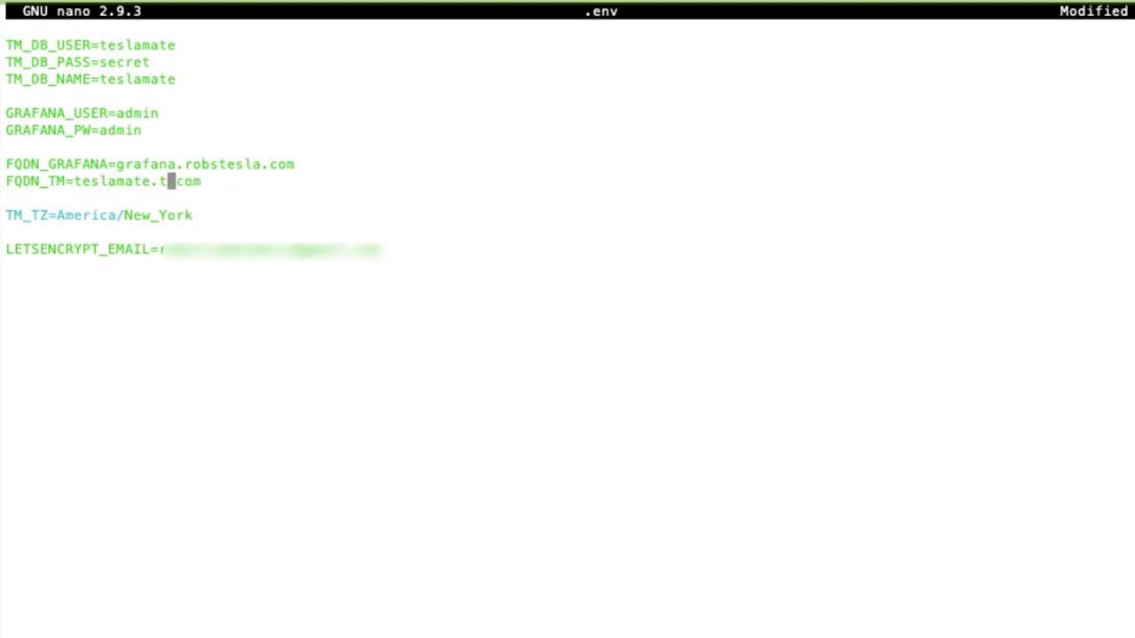
pyautogui.press('Right')
pyautogui.press('Right')
pyautogui.press('Right')
pyautogui.press('Right')
pyautogui.press('Right')
pyautogui.press('Right')
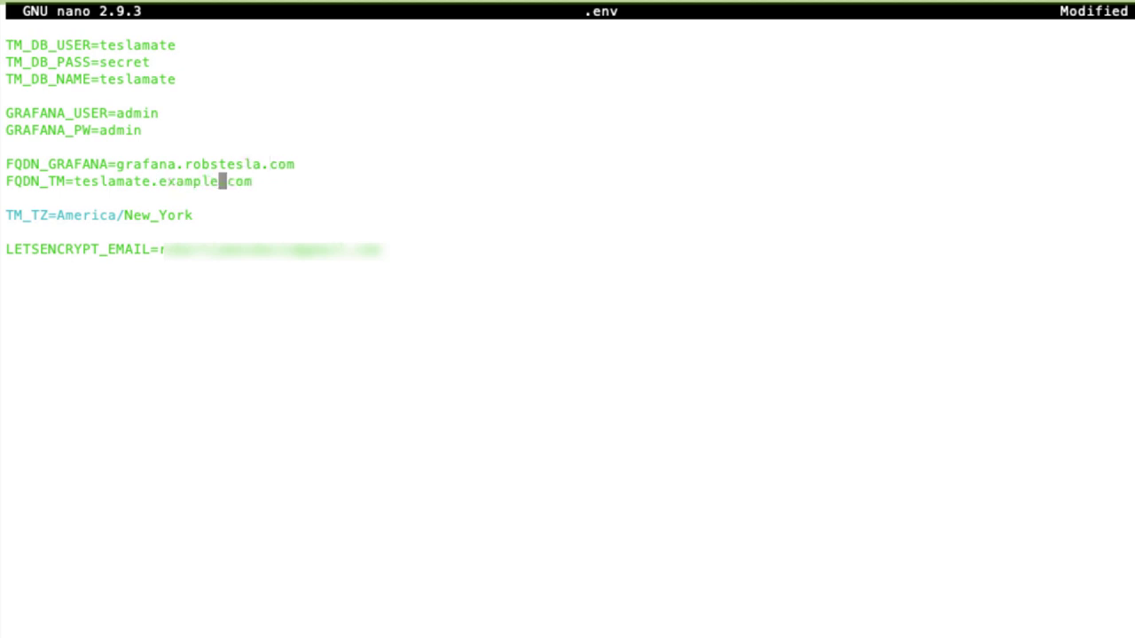
pyautogui.press('BackSpace')
pyautogui.press('BackSpace')
pyautogui.press('BackSpace')
pyautogui.press('BackSpace')
pyautogui.press('BackSpace')
pyautogui.press('BackSpace')
pyautogui.press('BackSpace')
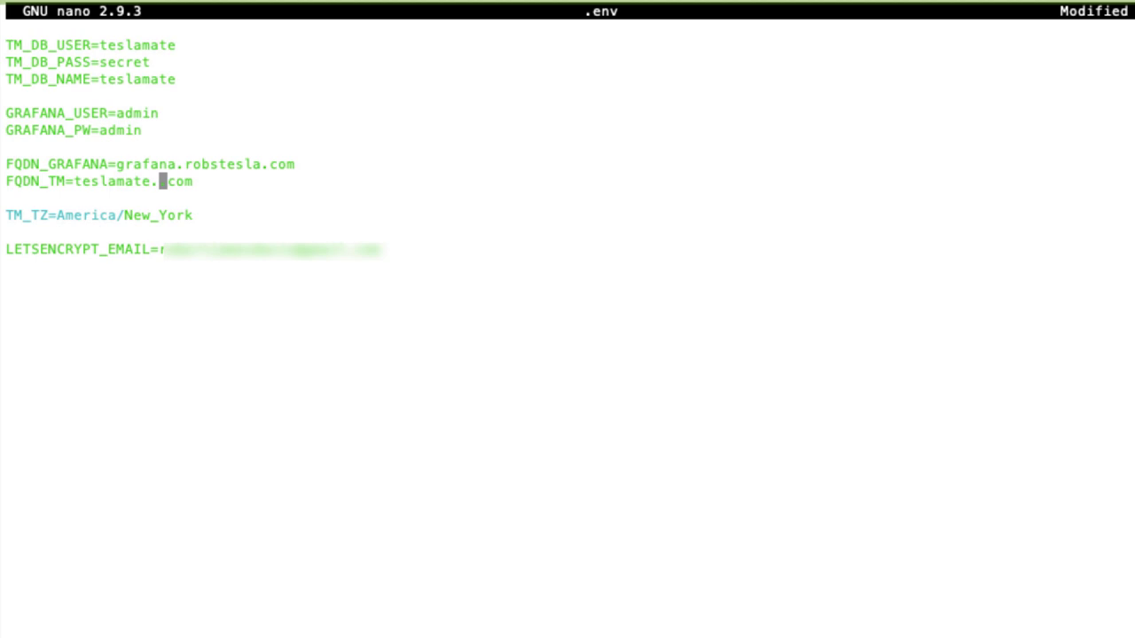
pyautogui.write('robstesla')
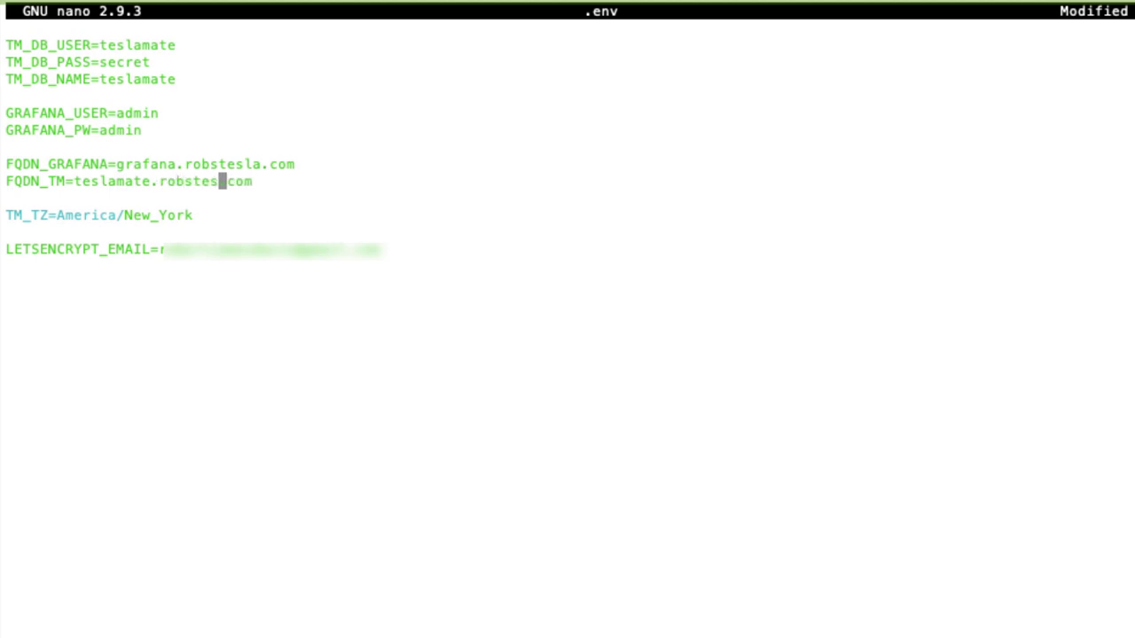
# - Review the Grafana and TeslaMate hostnames now ending in robstesla.com
pyautogui.press('Right')
pyautogui.press('Right')
pyautogui.press('Right')
pyautogui.press('Left')
pyautogui.press('Up')
pyautogui.press('Left')
pyautogui.press('Left')
pyautogui.press('Left')
pyautogui.press('Left')
pyautogui.press('Left')
pyautogui.press('Left')
pyautogui.press('Left')
pyautogui.press('Left')
pyautogui.press('Left')
pyautogui.press('Down')
pyautogui.press('Left')
pyautogui.press('Up')
pyautogui.press('Right')
pyautogui.press('Left')
pyautogui.press('Left')
pyautogui.press('Left')
pyautogui.press('Left')
pyautogui.press('Right')
pyautogui.press('Down')
pyautogui.press('Right')
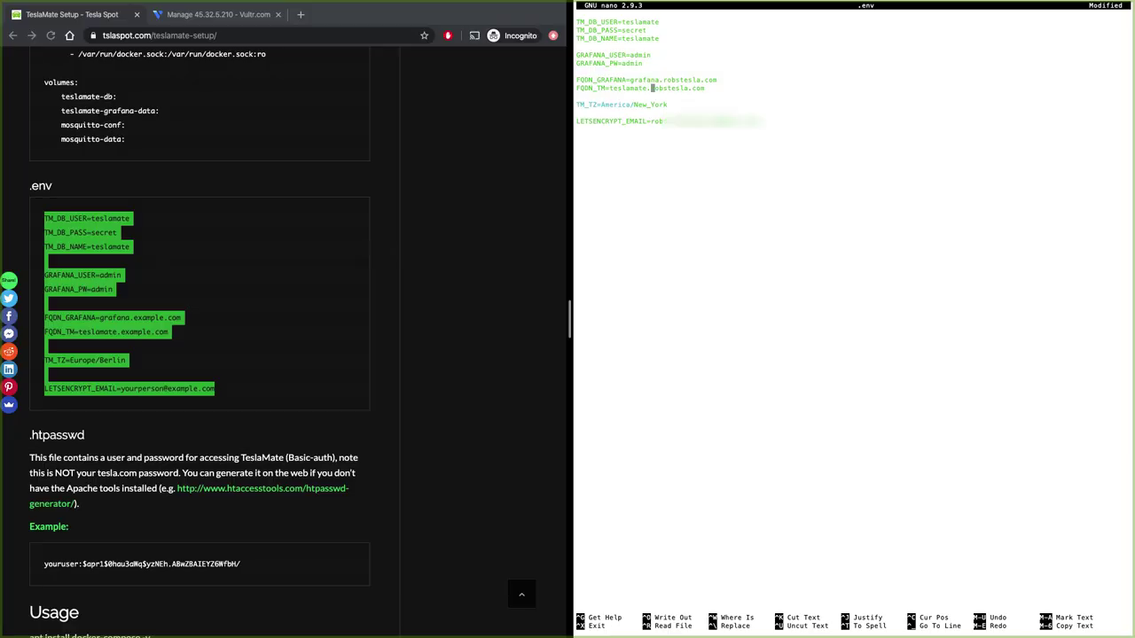
# - Save .env and exit nano back to the root prompt
pyautogui.hotkey('ctrl', 'x')
pyautogui.press('y')
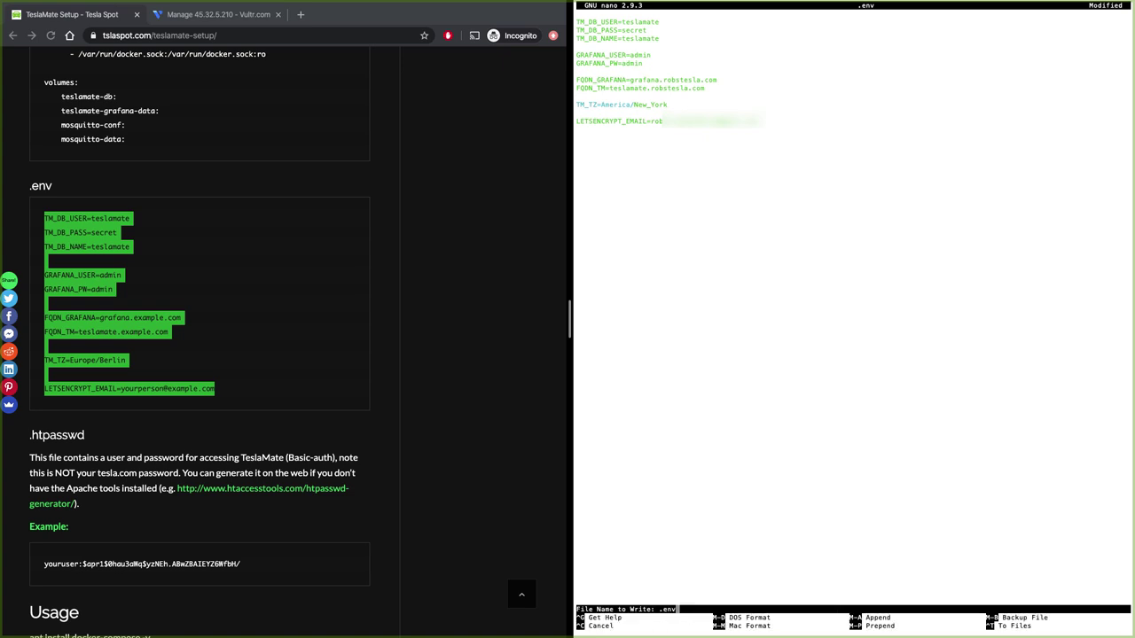
pyautogui.press('Return')
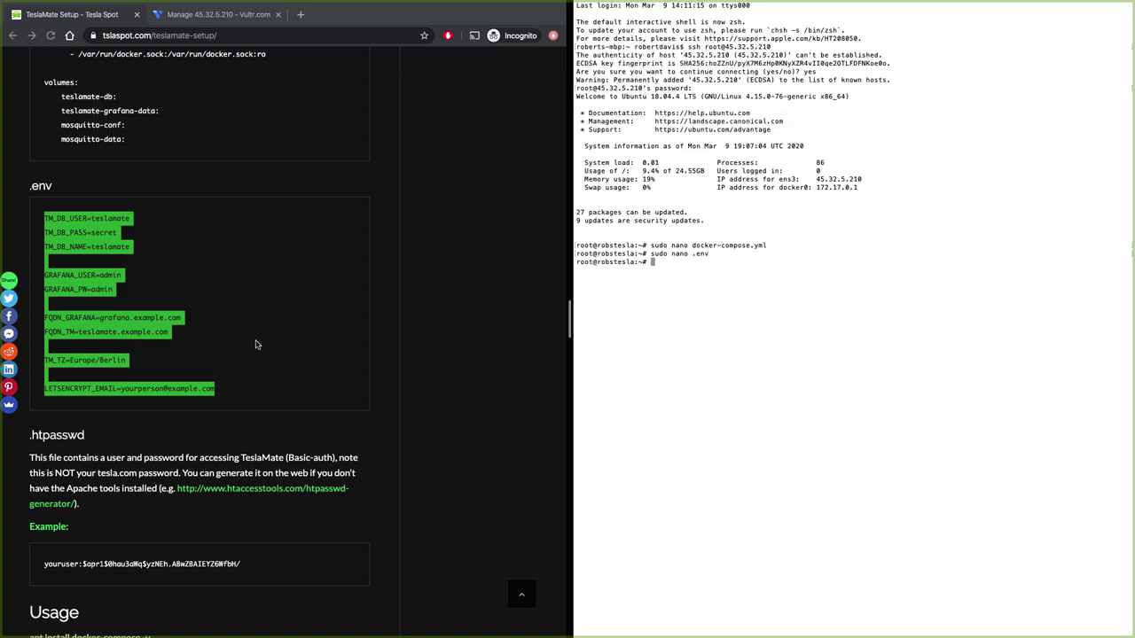
# - Open the guide's htaccesstools htpasswd generator link in a new Chrome tab
pyautogui.scroll(-3, 301, 353)
pyautogui.scroll(2, 301, 353)
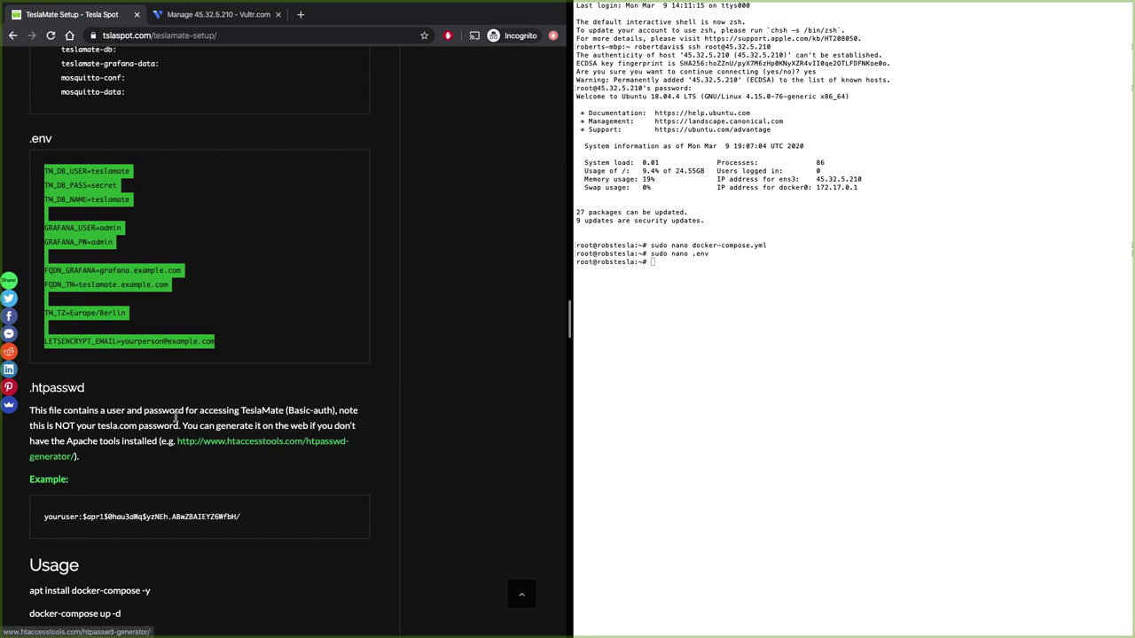
pyautogui.click(173, 413)
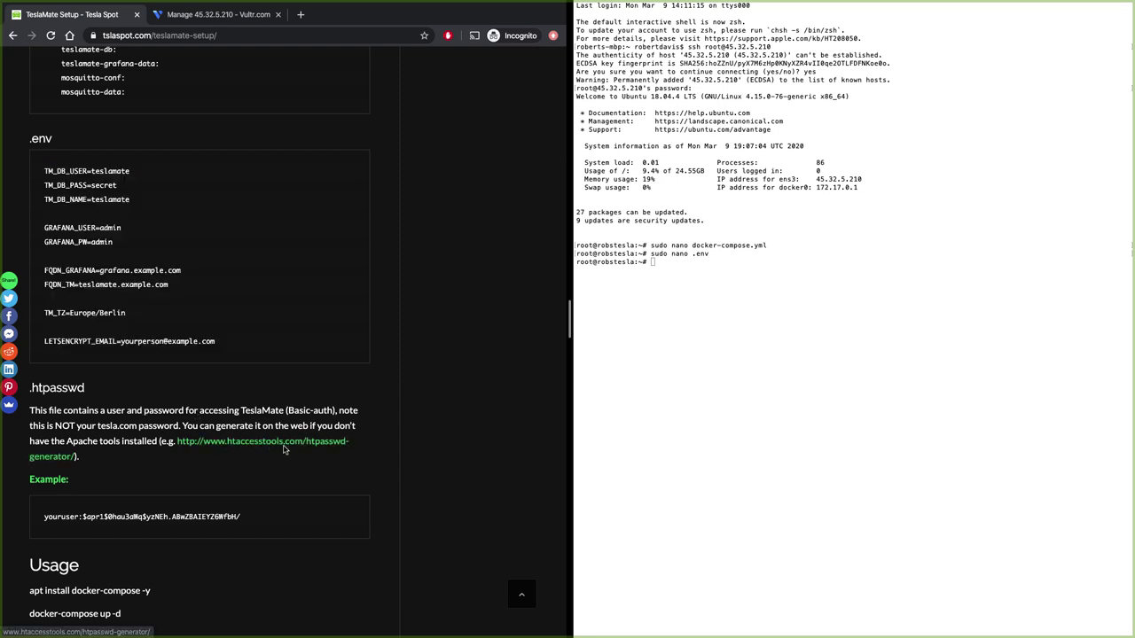
pyautogui.rightClick(276, 445)
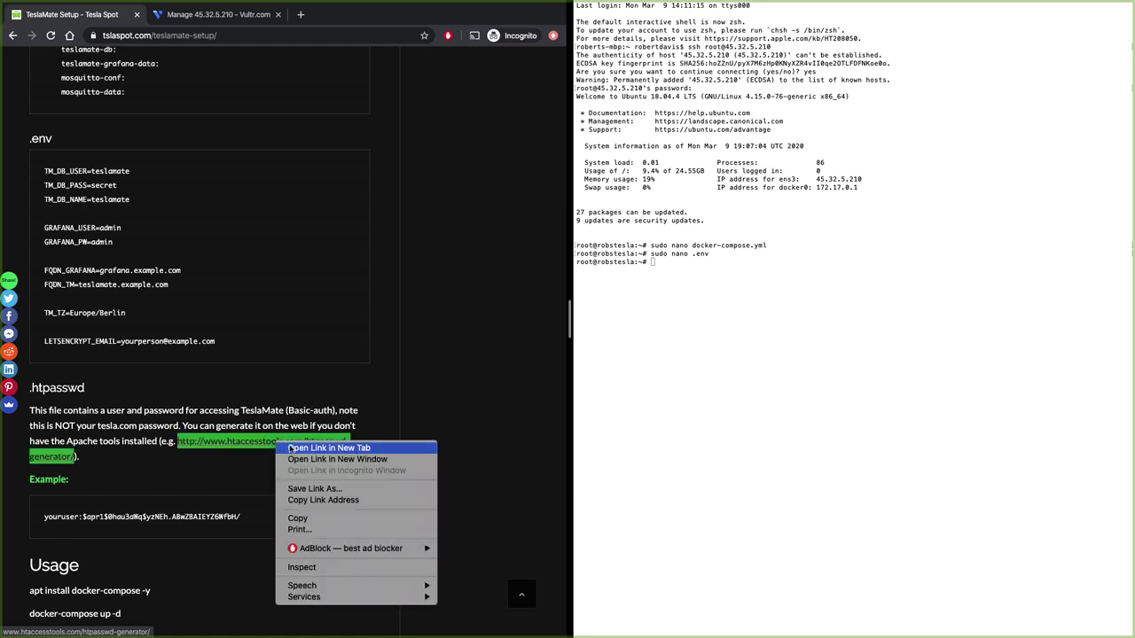
pyautogui.click(290, 448)
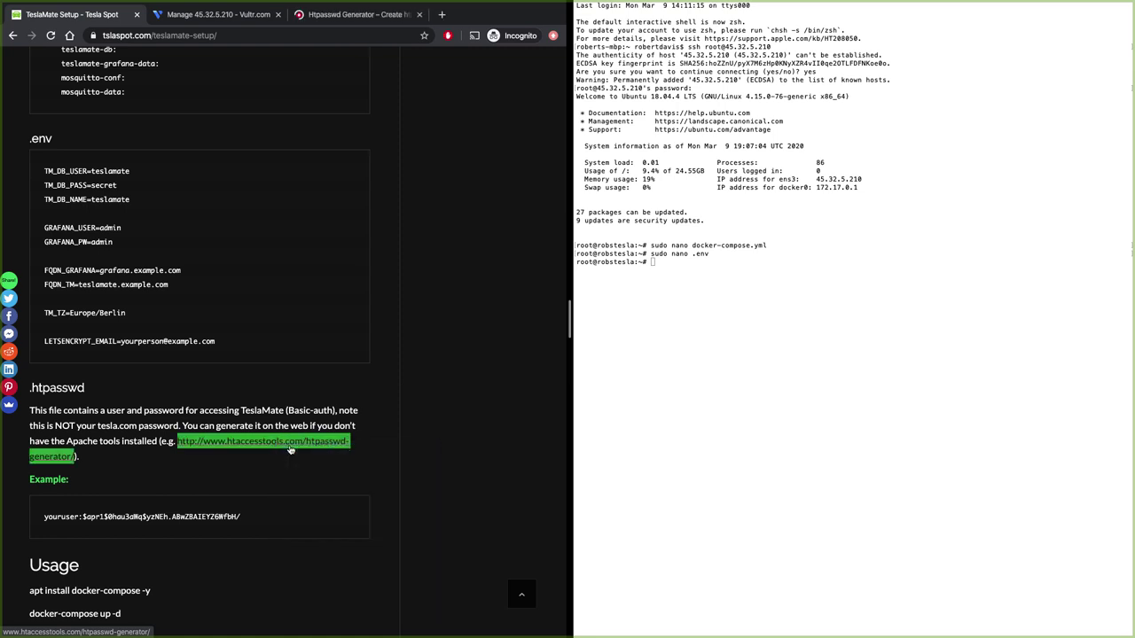
# - Enter the new login username and password in the Htpasswd Generator
pyautogui.click(315, 22)
pyautogui.scroll(-3, 206, 270)
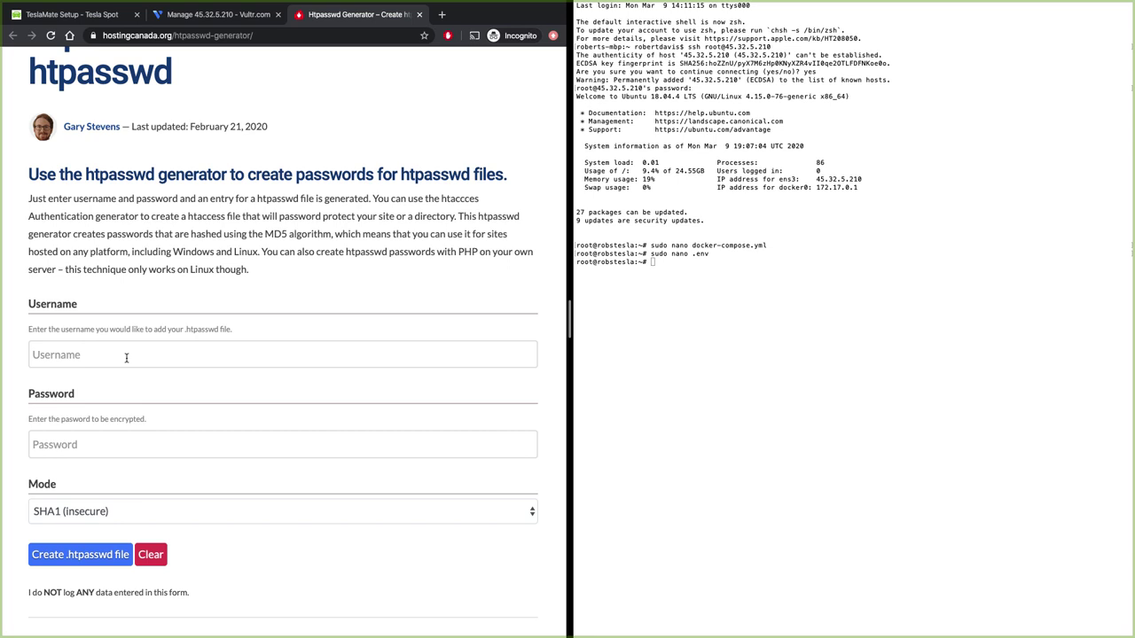
pyautogui.click(126, 357)
pyautogui.write('robbiejd')
pyautogui.scroll(-1, 82, 299)
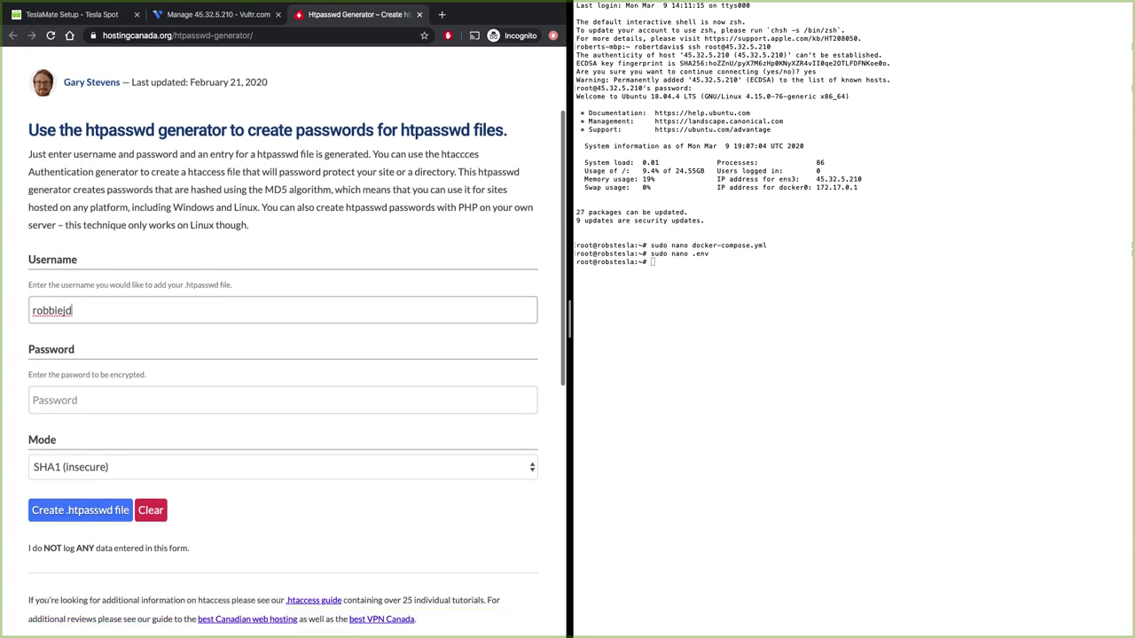
pyautogui.click(58, 402)
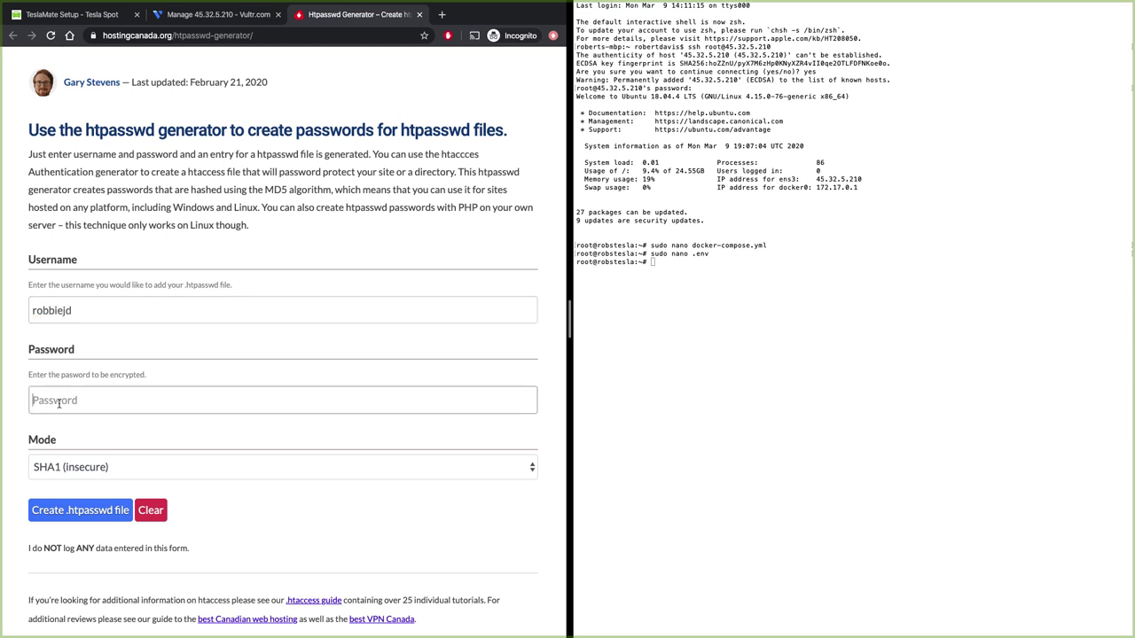
pyautogui.write('*********')
# - Generate an Apache specific salted MD5 entry and select the resulting htpasswd line
pyautogui.scroll(-2, 80, 364)
pyautogui.click(80, 362)
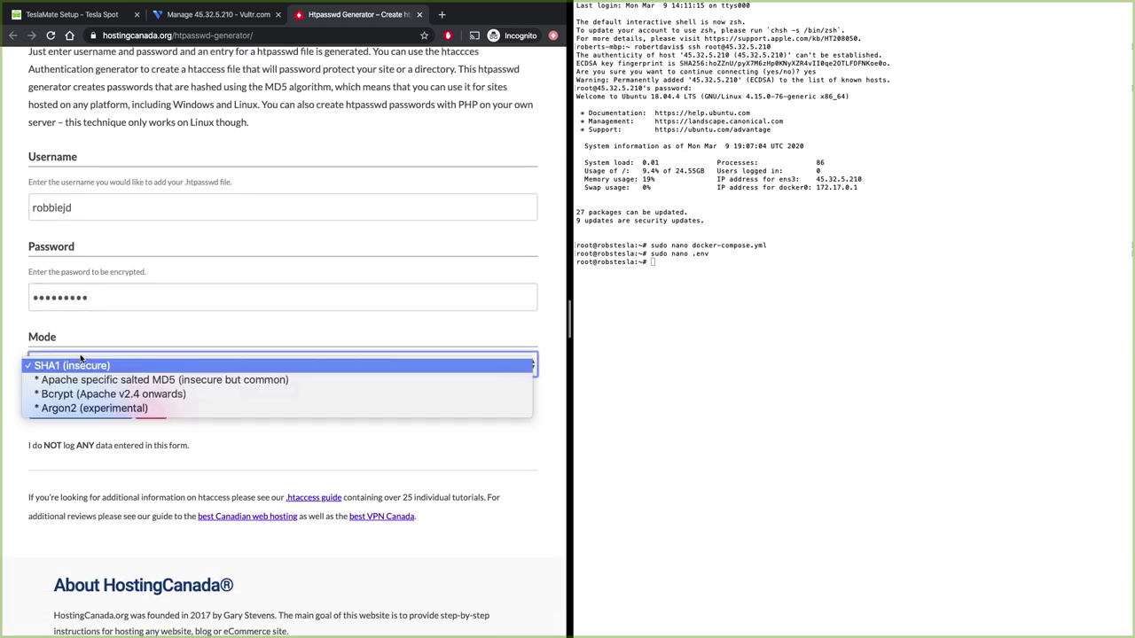
pyautogui.click(214, 382)
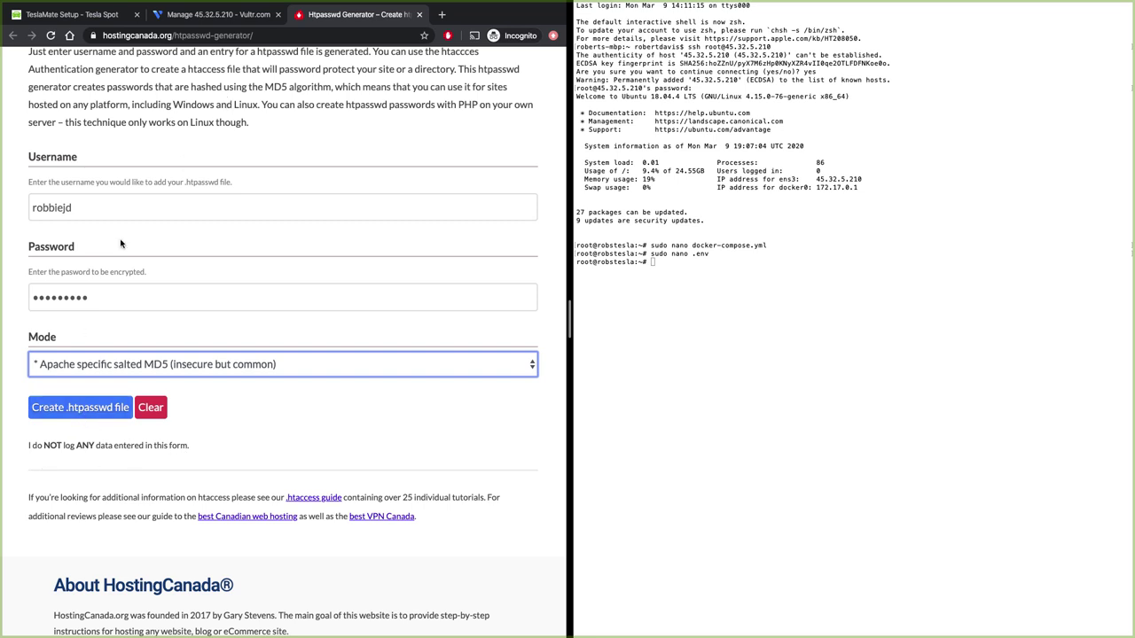
pyautogui.click(80, 407)
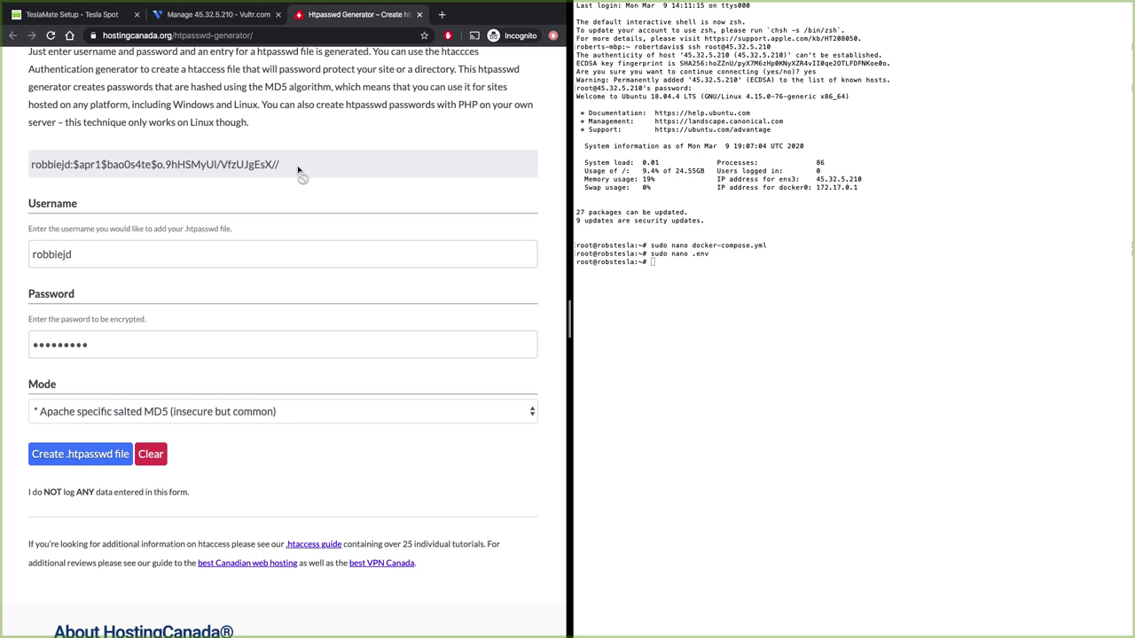
pyautogui.moveTo(298, 170); pyautogui.dragTo(235, 174)
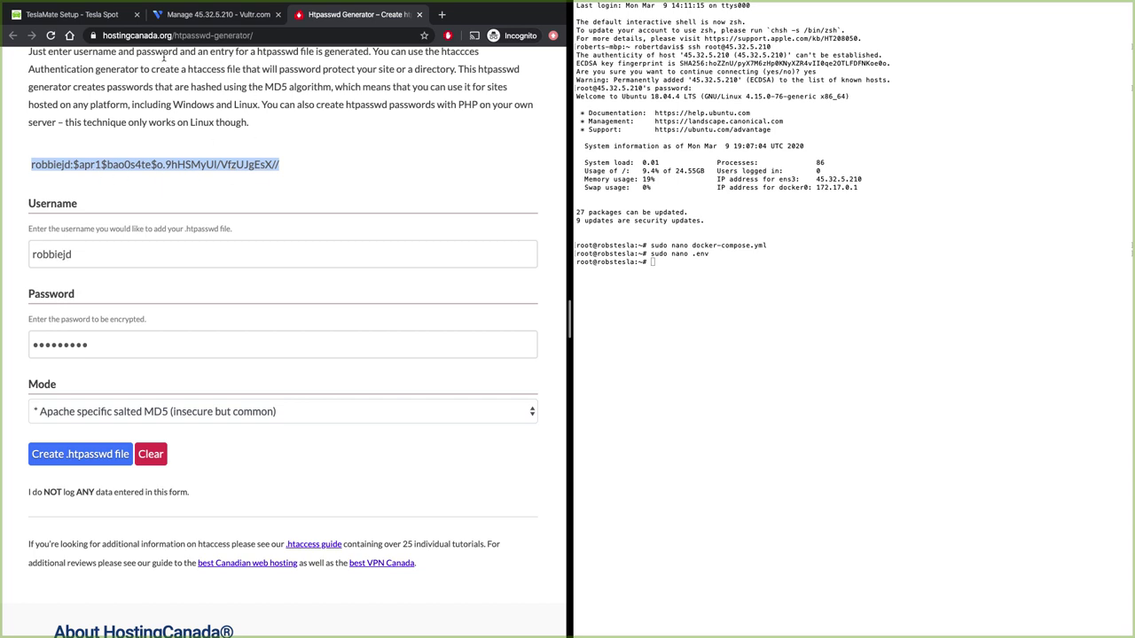
# - Run sudo nano .htpasswd on the server, paste the generated apr1 line, and save
pyautogui.click(114, 20)
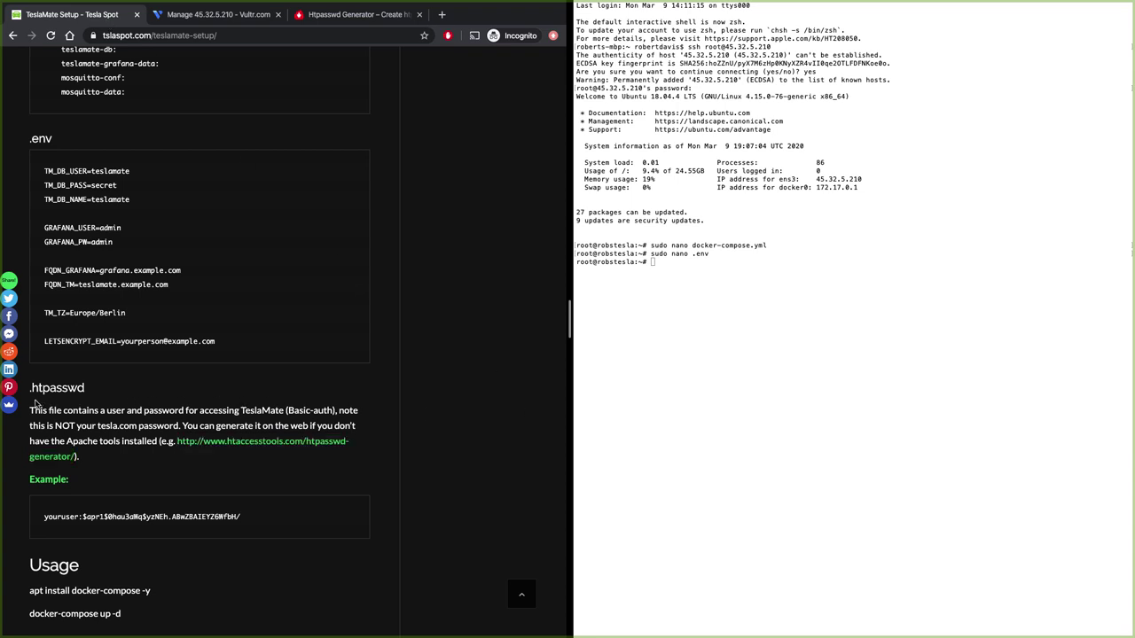
pyautogui.click(727, 294)
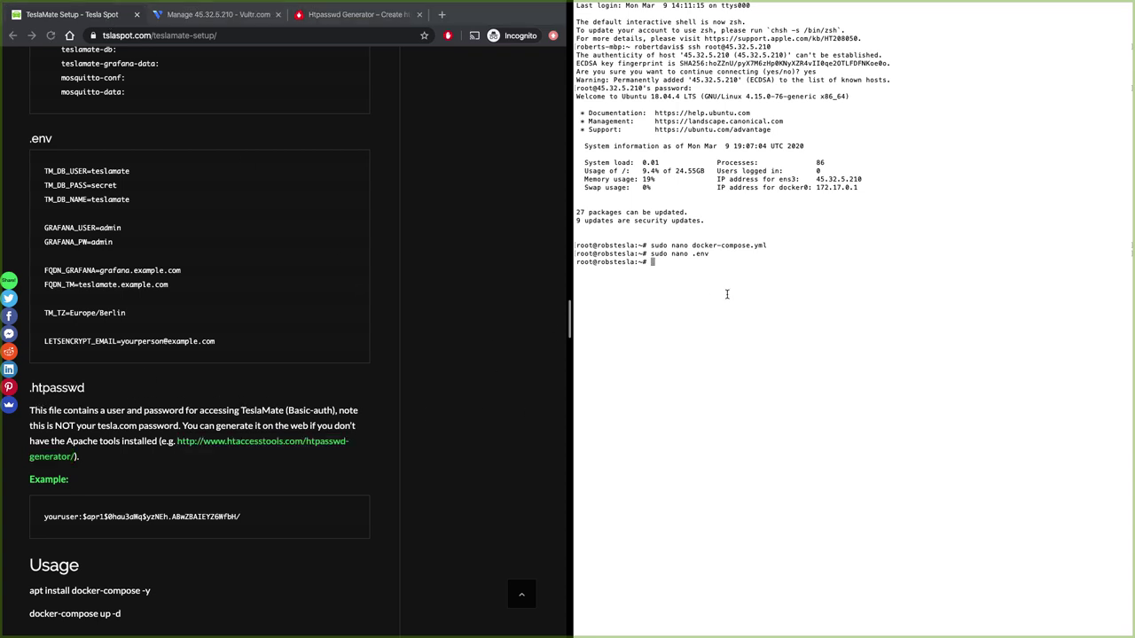
pyautogui.write('sudo nano .htpasswd')
pyautogui.press('Return')
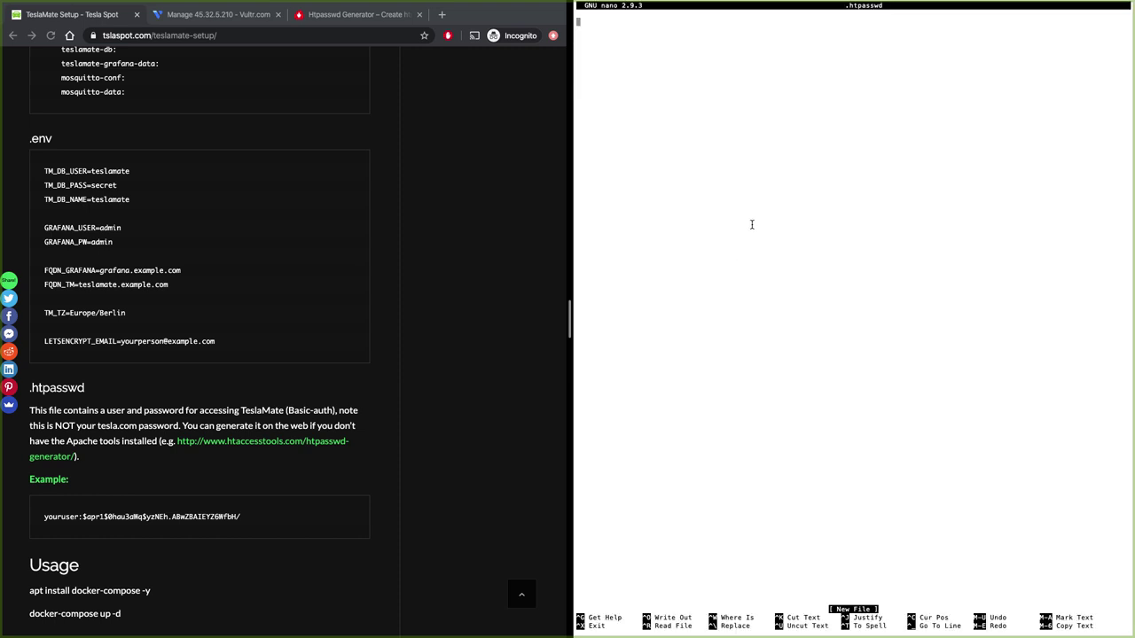
pyautogui.press('super+v')
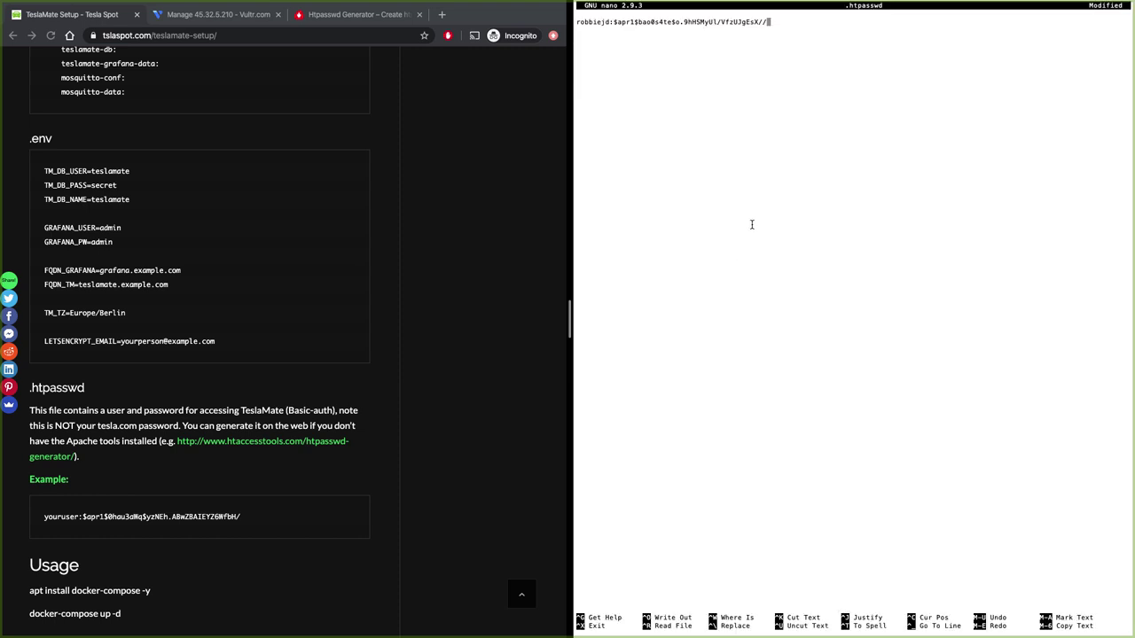
pyautogui.hotkey('ctrl', 'x')
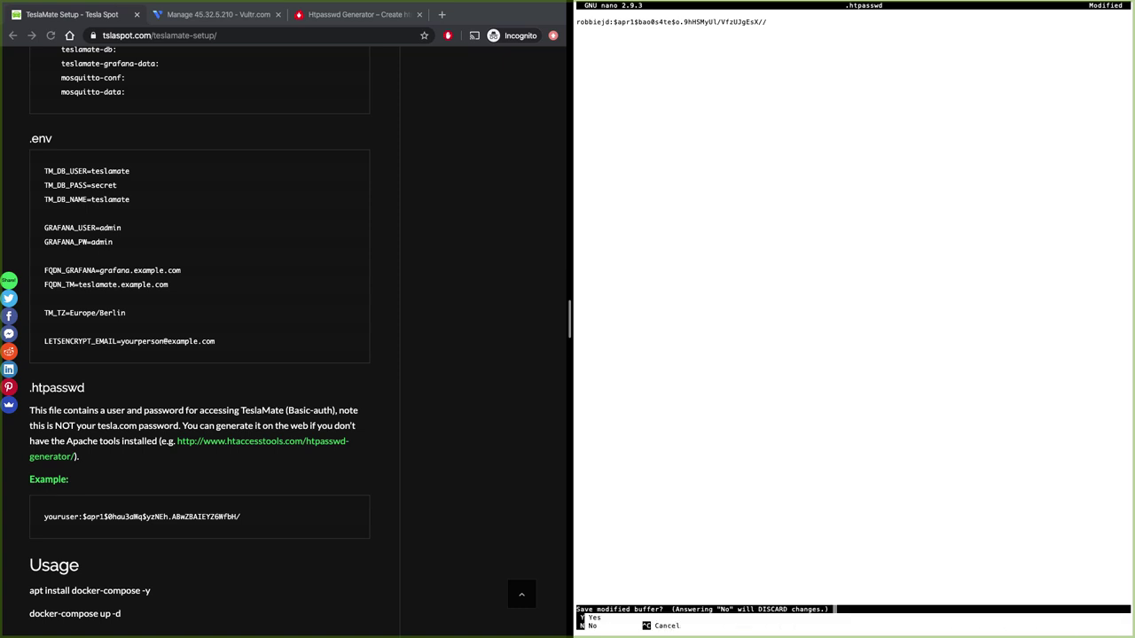
pyautogui.press('y')
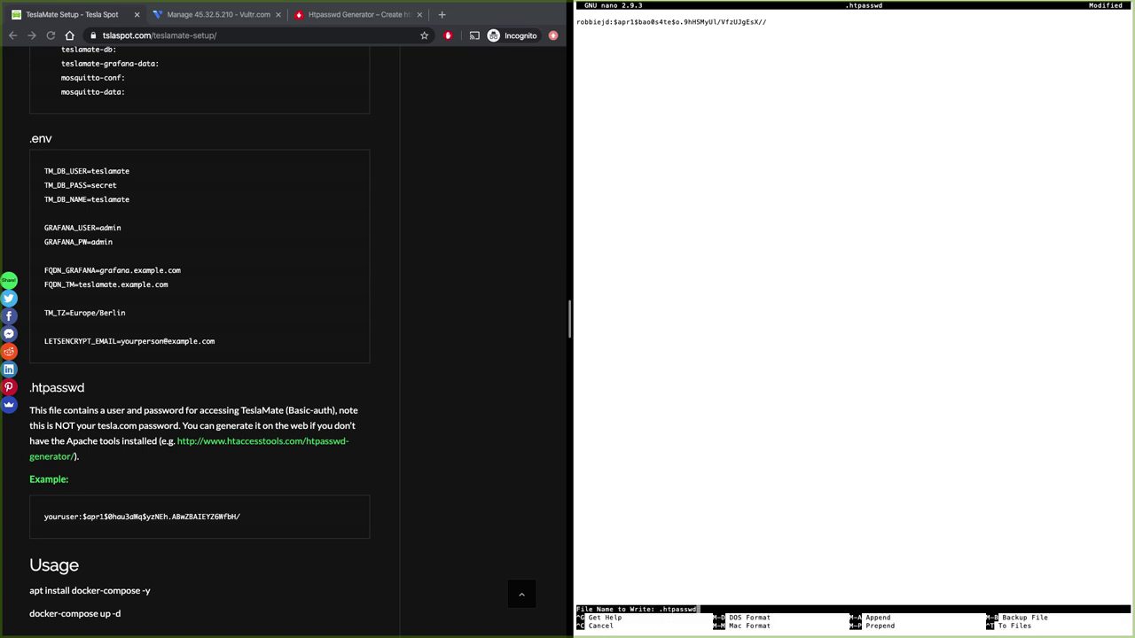
pyautogui.press('Return')
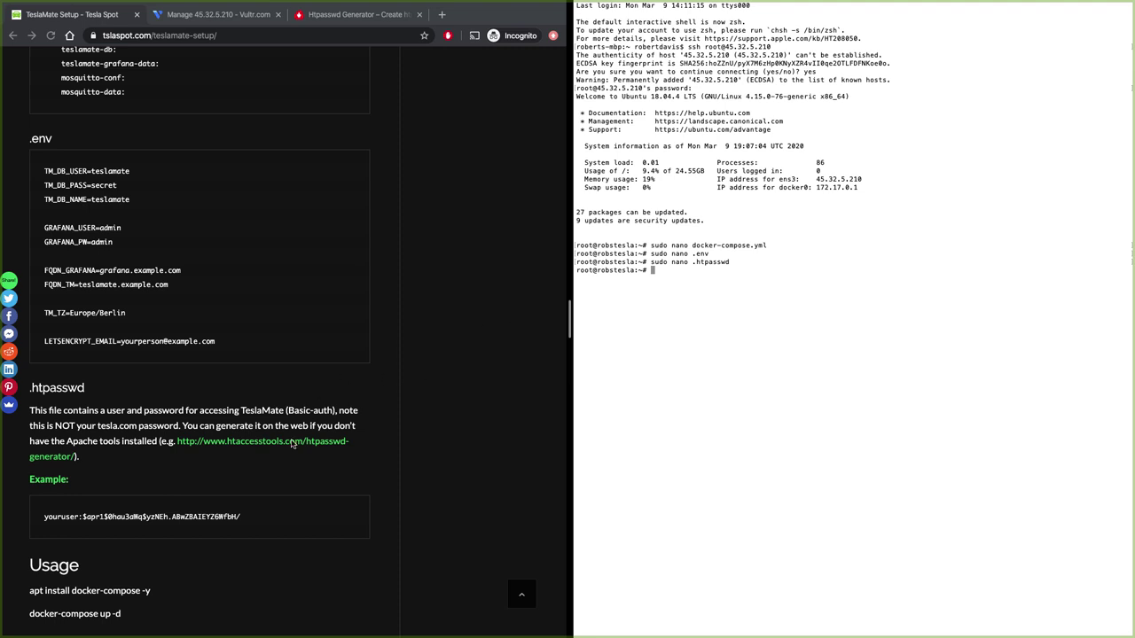
# - Copy 'apt install docker-compose -y' from the guide and run it on the server
pyautogui.scroll(-3, 292, 444)
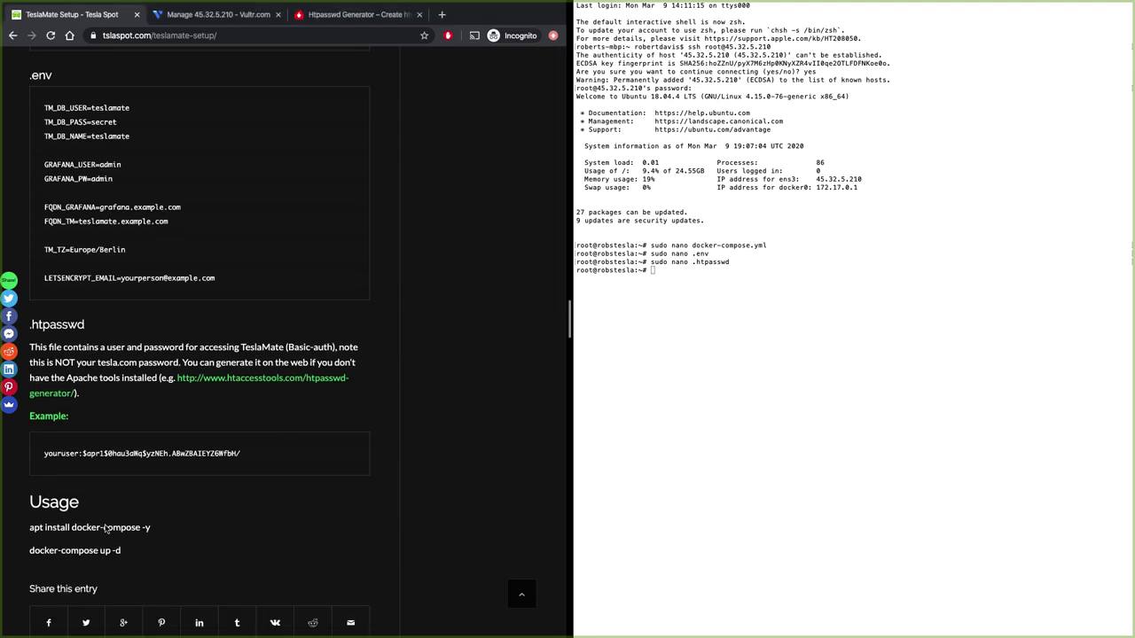
pyautogui.moveTo(30, 527); pyautogui.dragTo(191, 528)
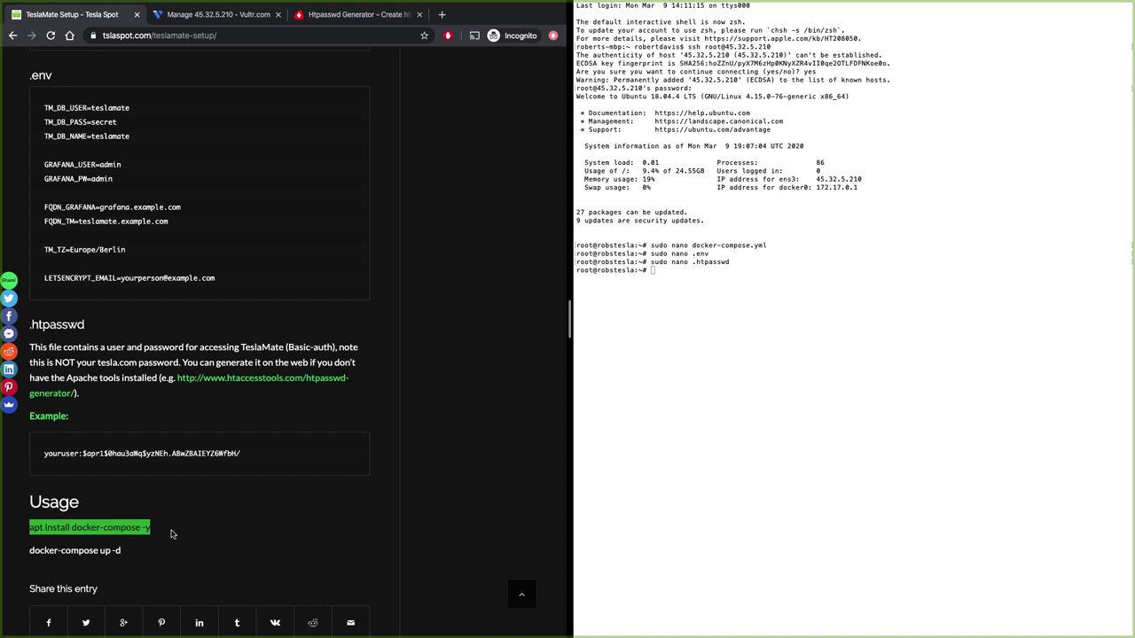
pyautogui.click(107, 527)
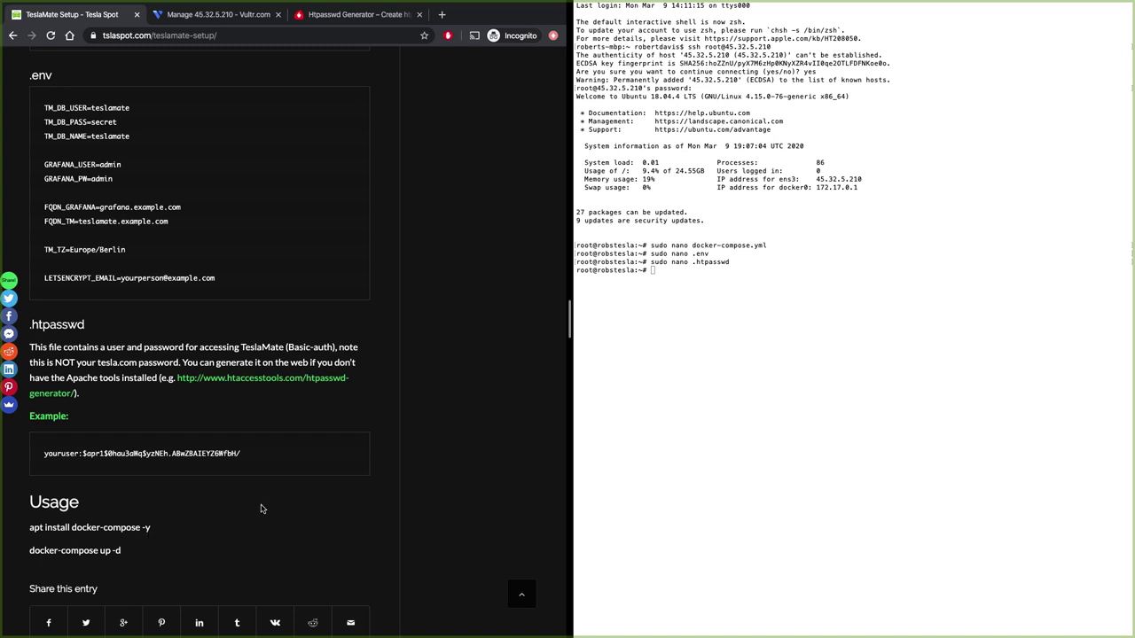
pyautogui.click(677, 292)
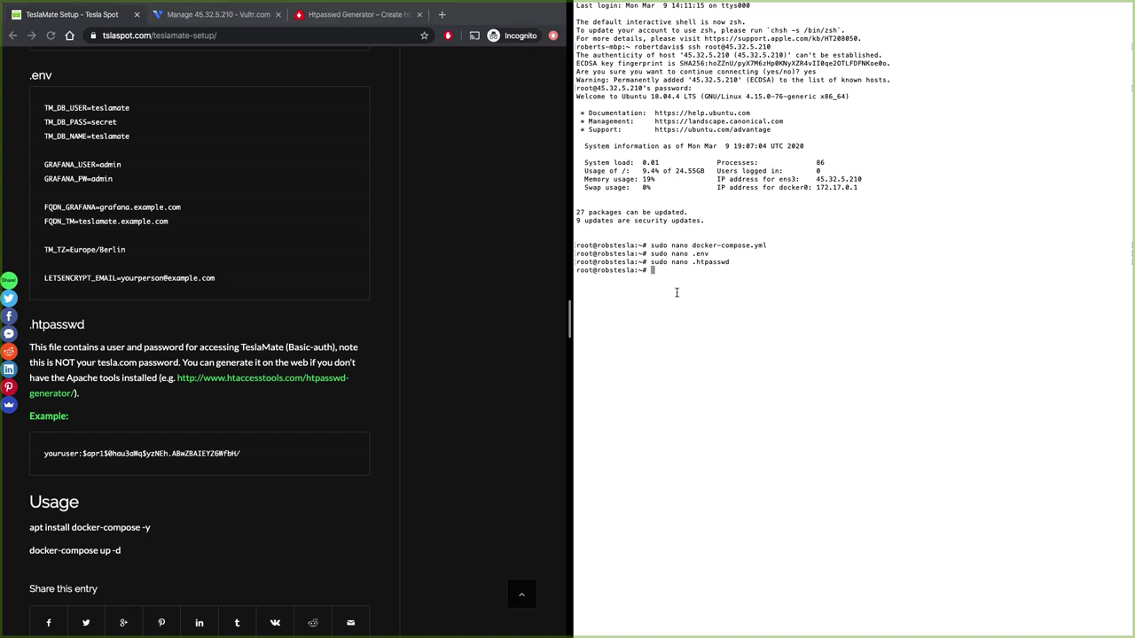
pyautogui.press('super+v')
pyautogui.press('Return')
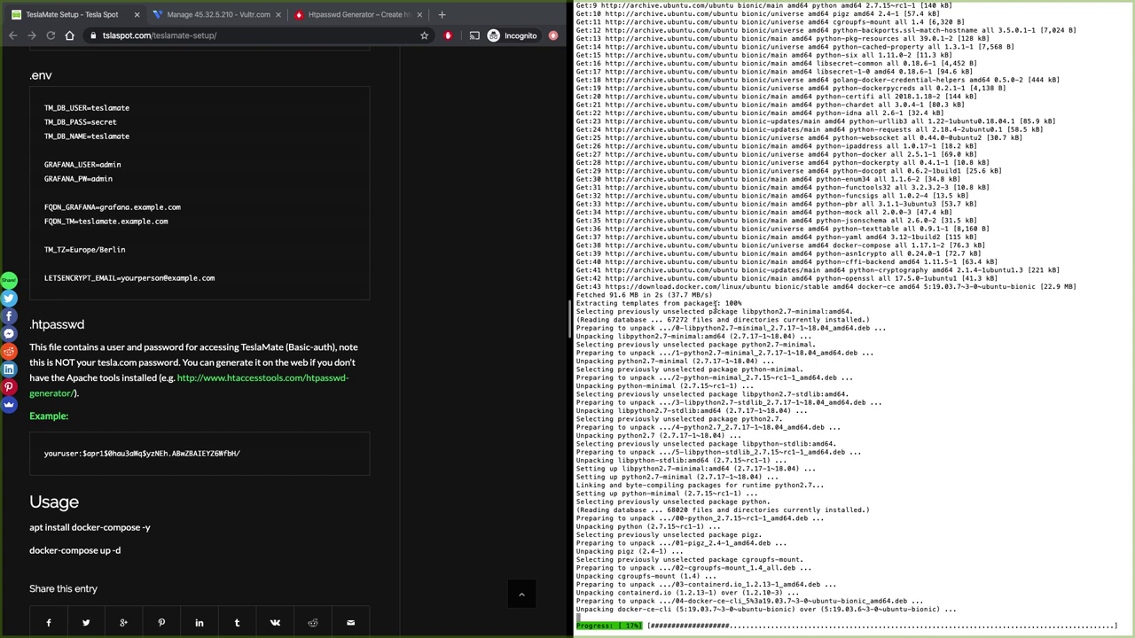
# - Copy the server IP 45.32.5.210 from Vultr's instance list and open DNS
pyautogui.click(216, 18)
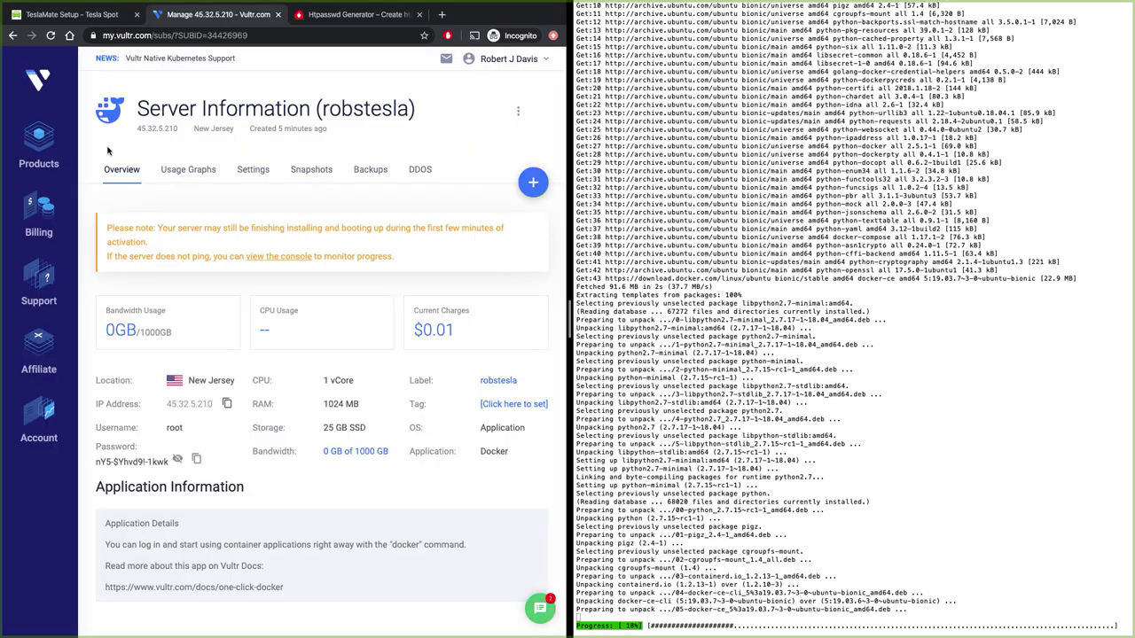
pyautogui.click(39, 142)
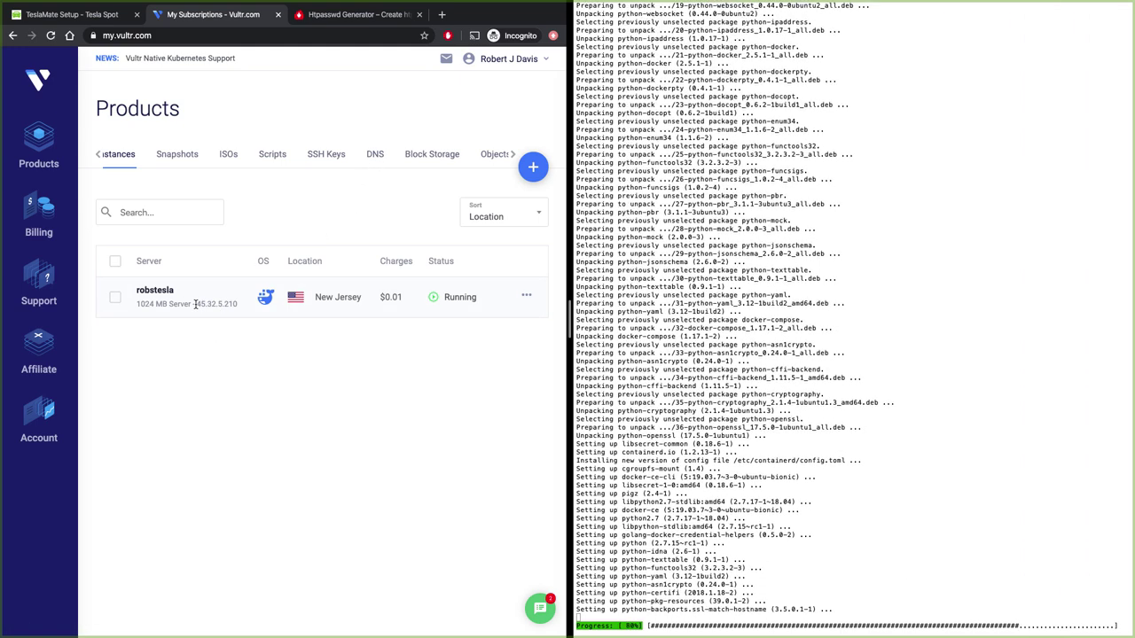
pyautogui.moveTo(193, 304); pyautogui.dragTo(236, 303)
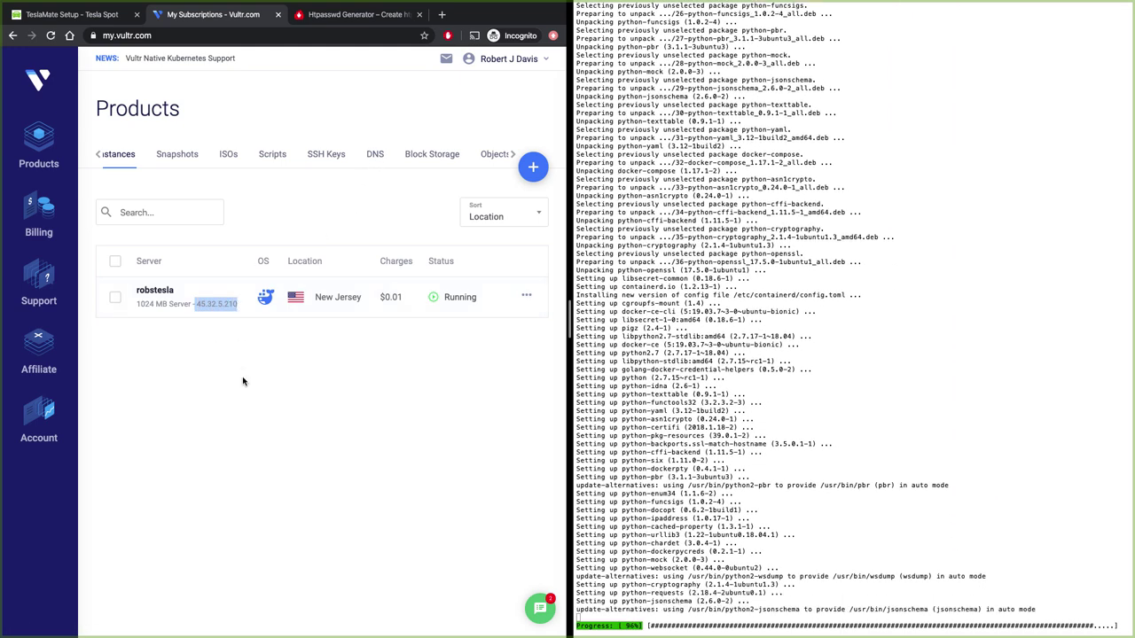
pyautogui.click(274, 387)
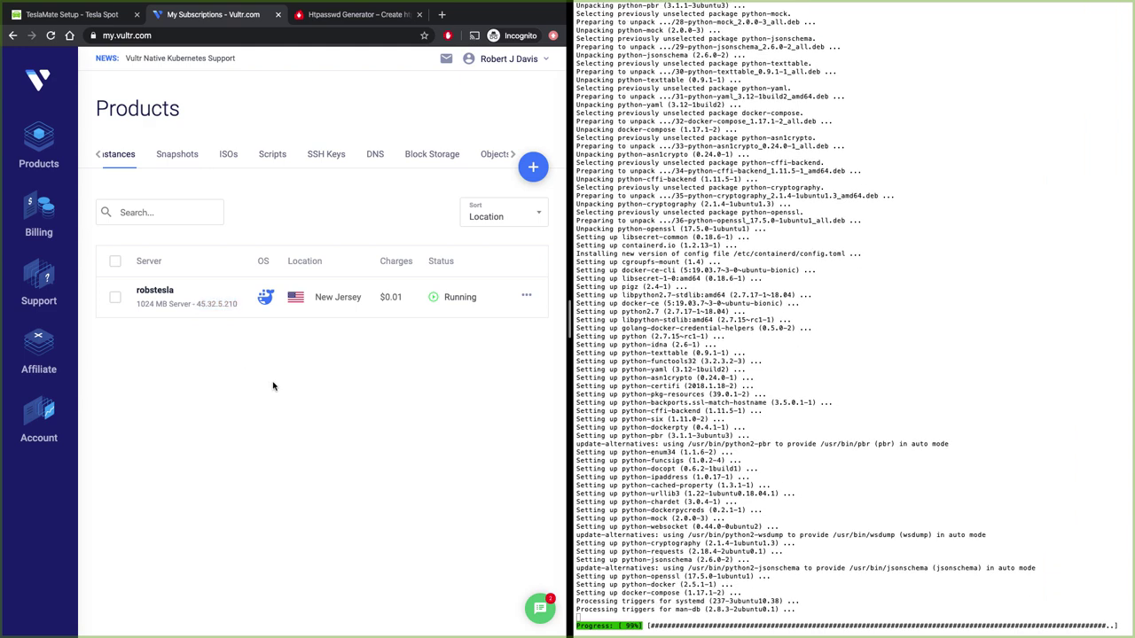
pyautogui.click(375, 155)
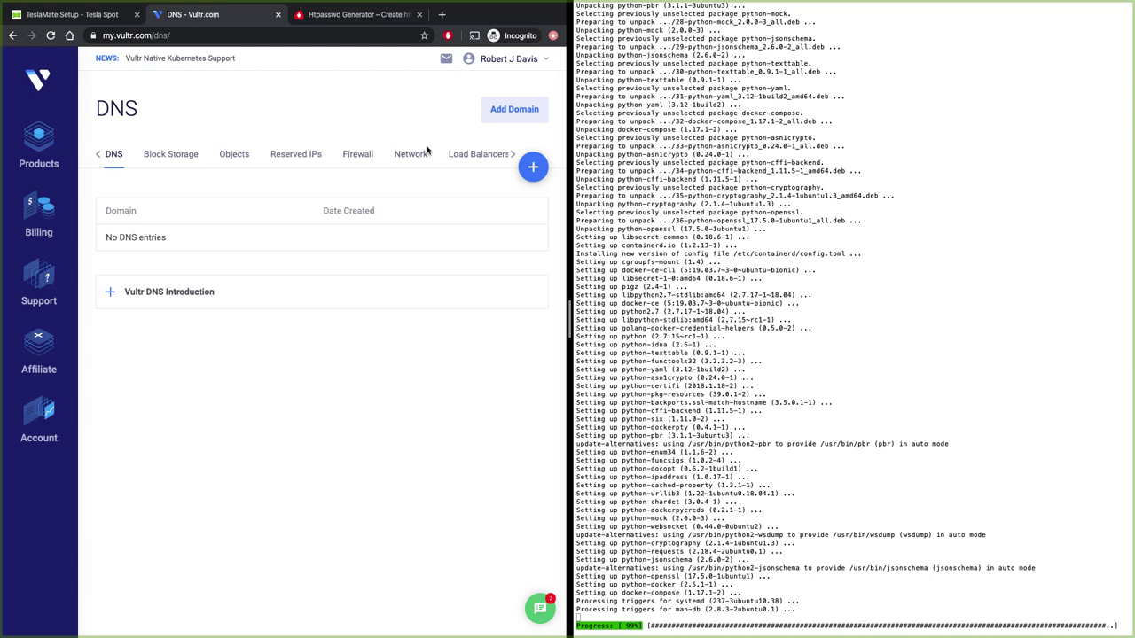
# - Add the domain robstesla.com in Vultr DNS with default IP 45.32.5.210
pyautogui.click(522, 118)
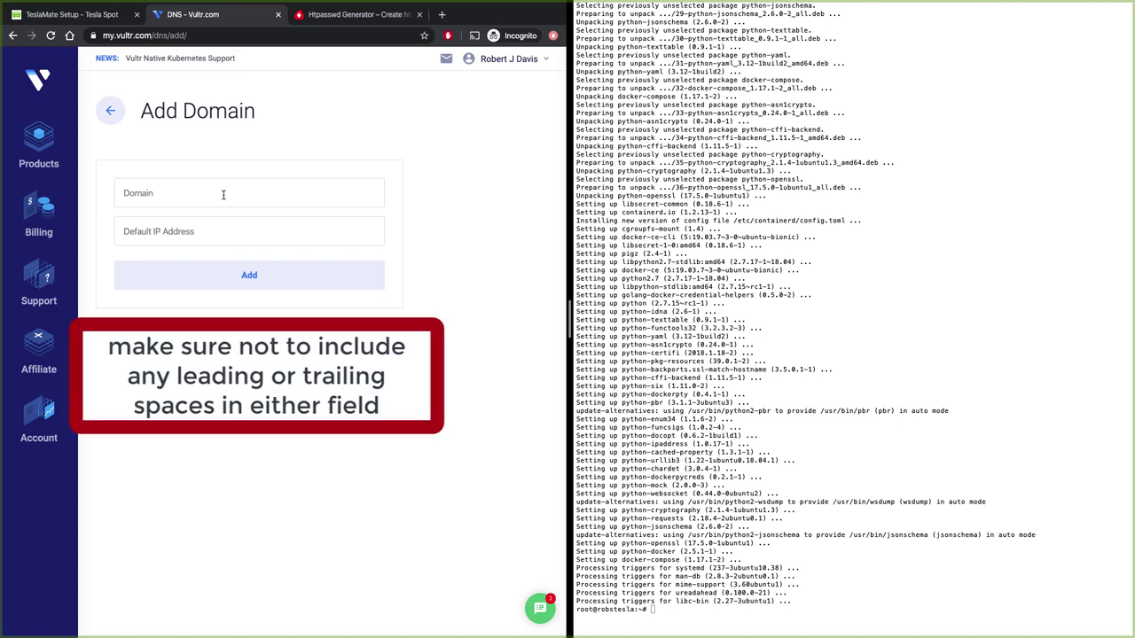
pyautogui.click(223, 193)
pyautogui.write('robs')
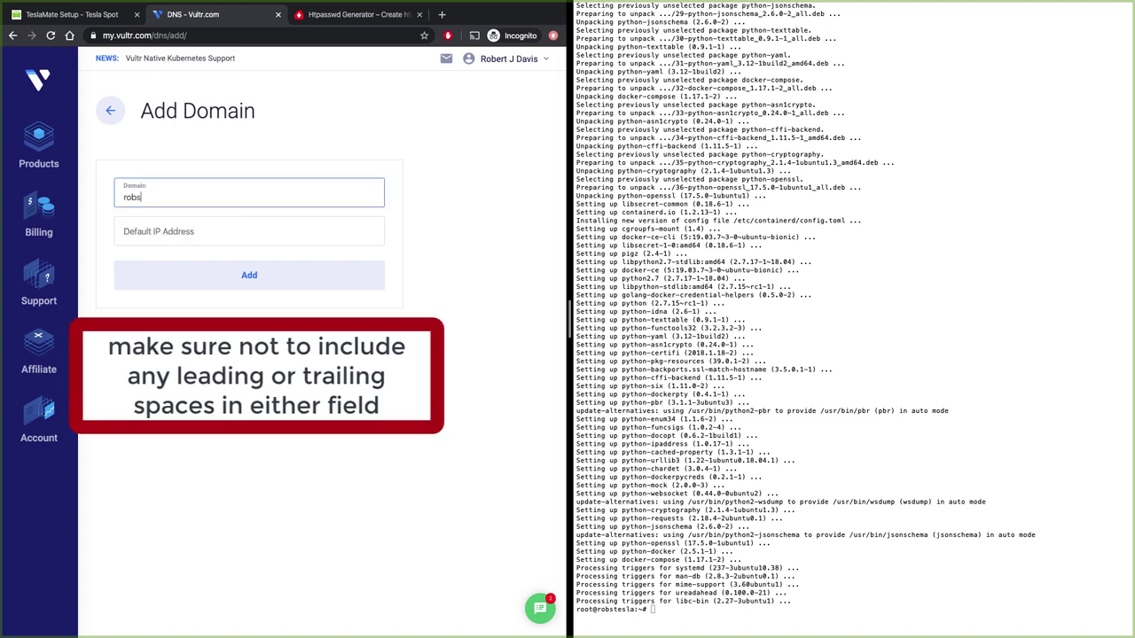
pyautogui.write('tesla.com')
pyautogui.click(249, 231)
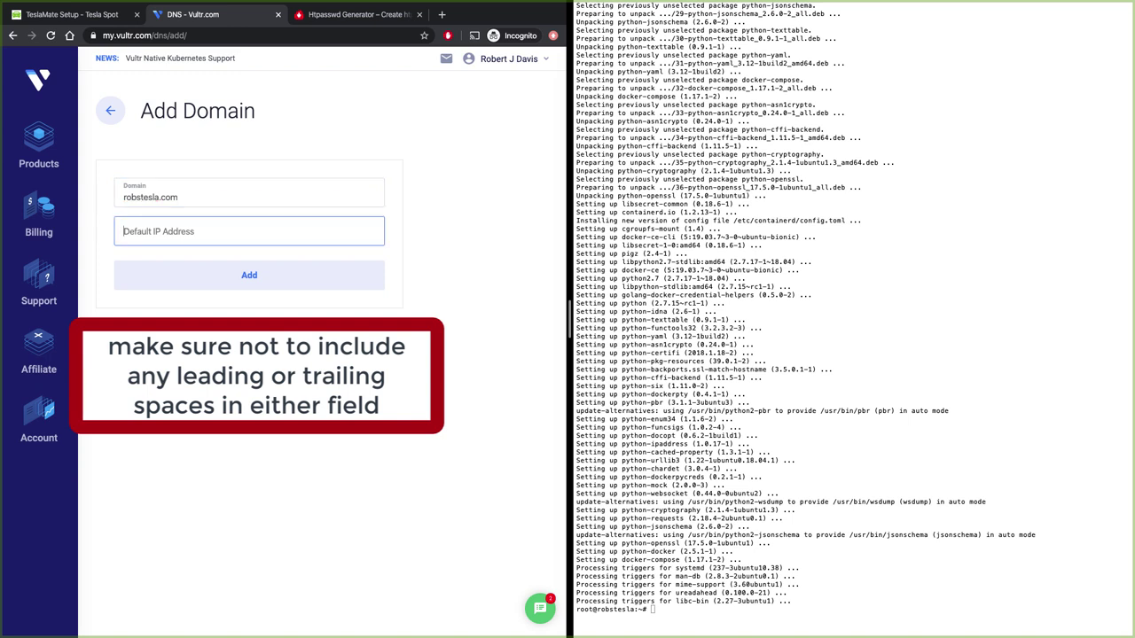
pyautogui.hotkey('ctrl', 'v')
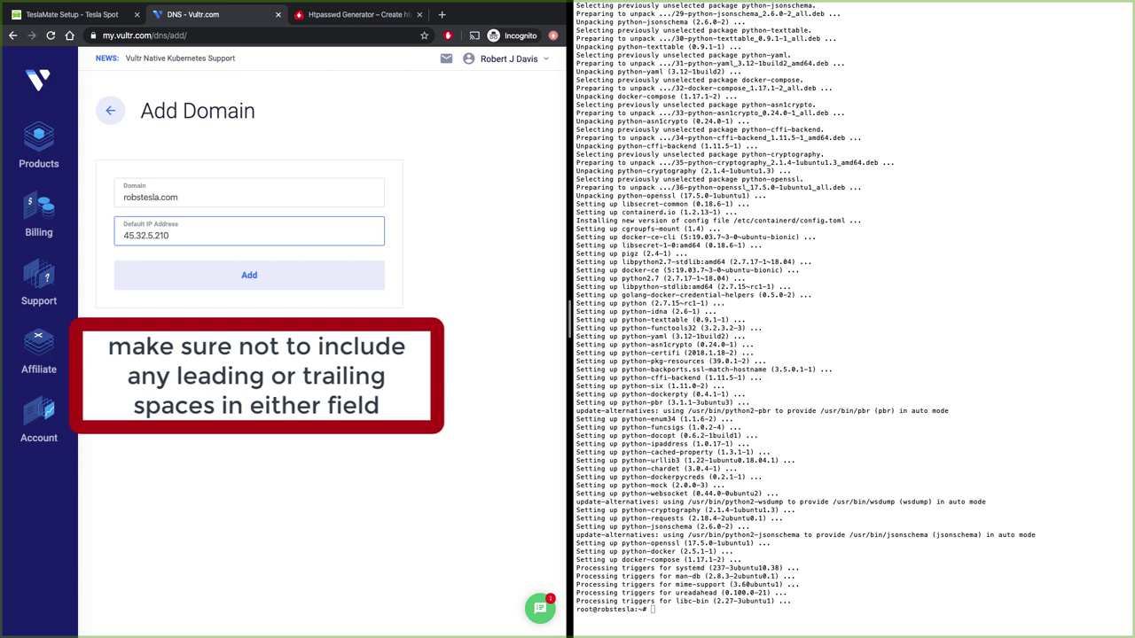
pyautogui.click(248, 275)
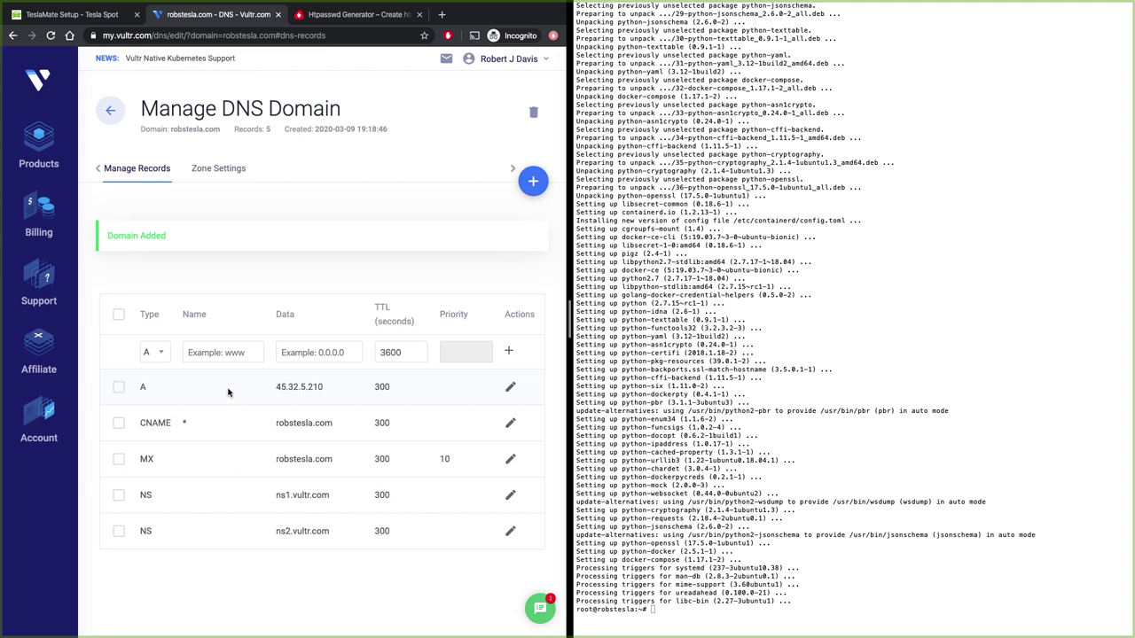
# - Add www and grafana A records pointing to 45.32.5.210
pyautogui.click(211, 352)
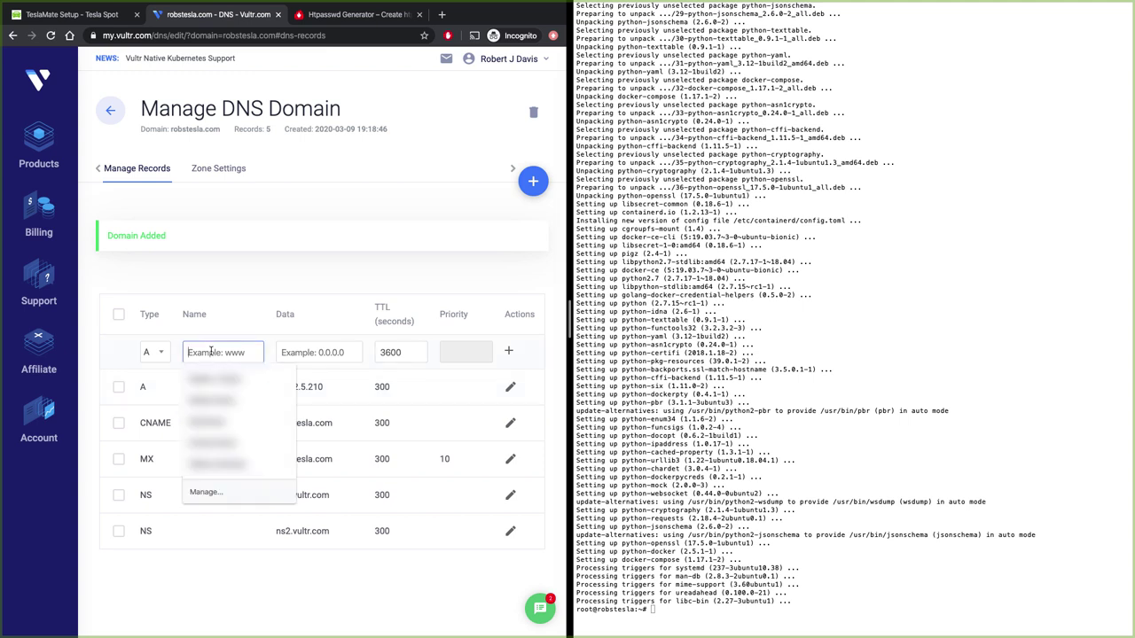
pyautogui.write('www')
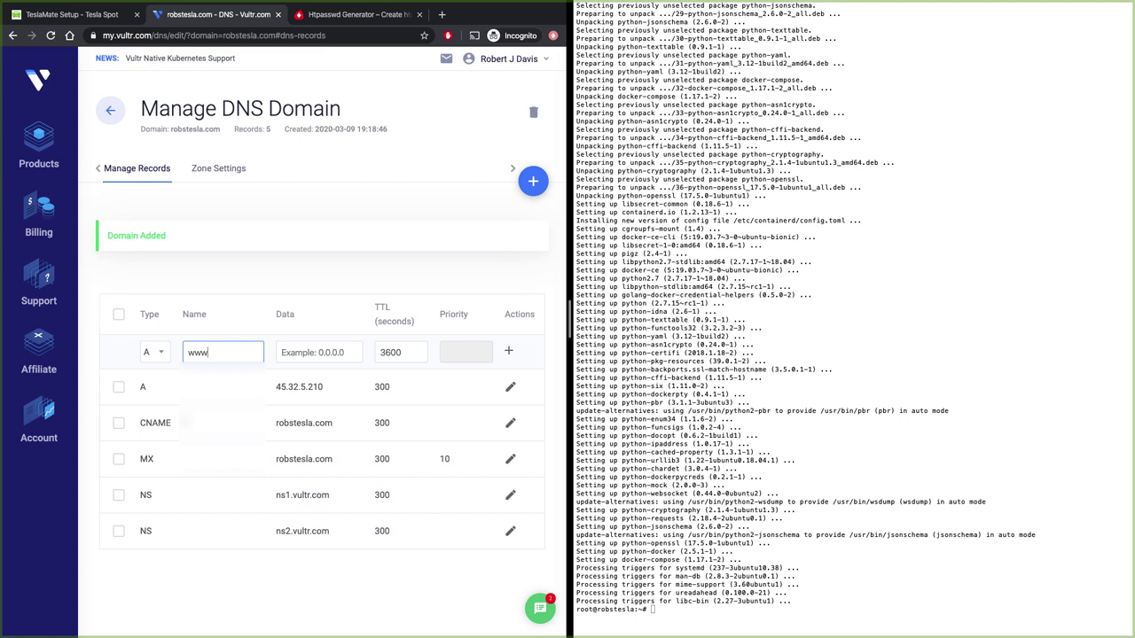
pyautogui.click(318, 352)
pyautogui.hotkey('ctrl', 'v')
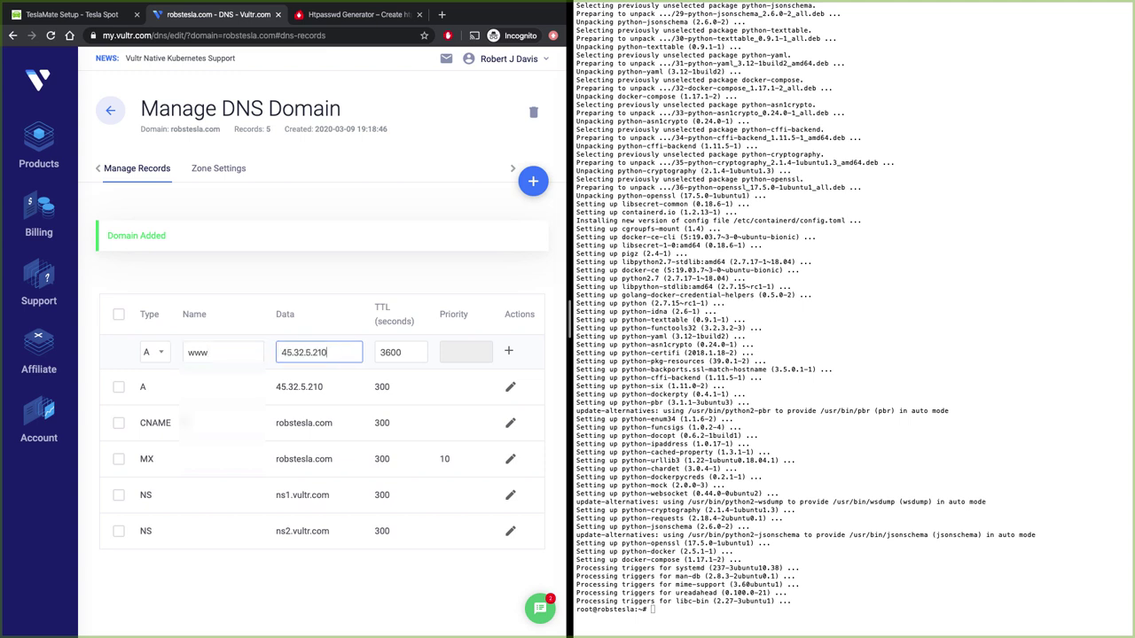
pyautogui.click(509, 353)
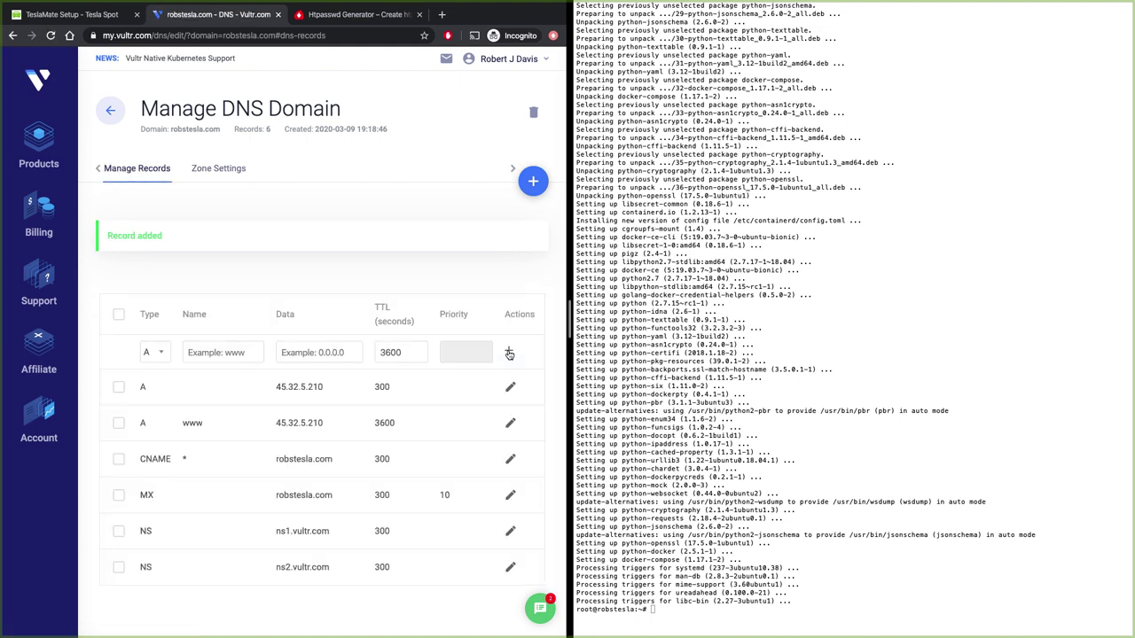
pyautogui.click(205, 355)
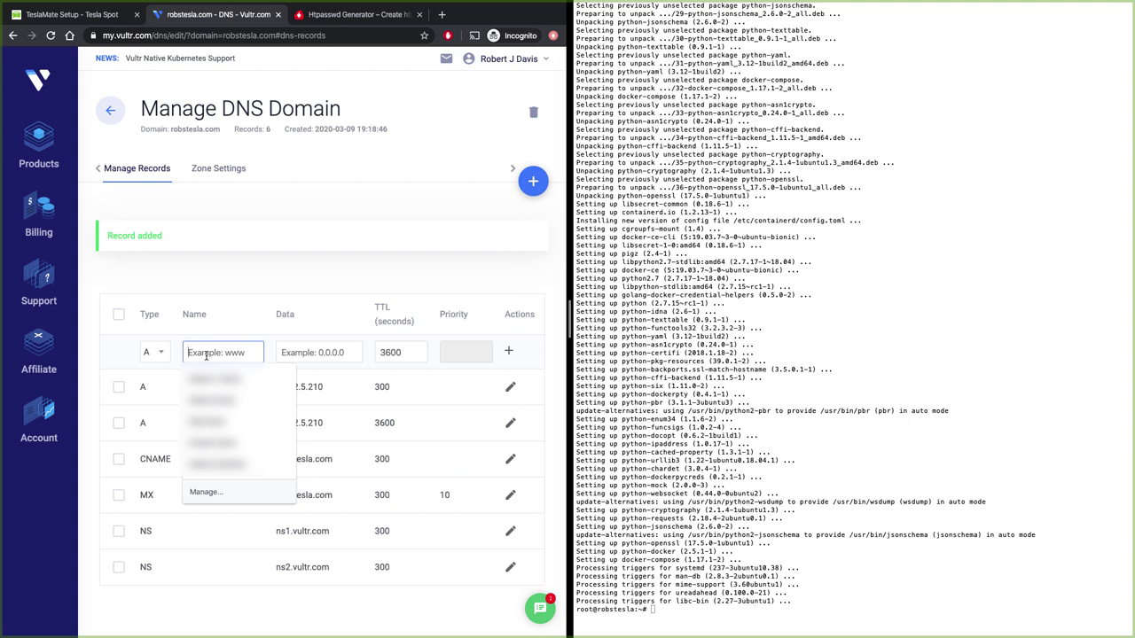
pyautogui.write('grafana')
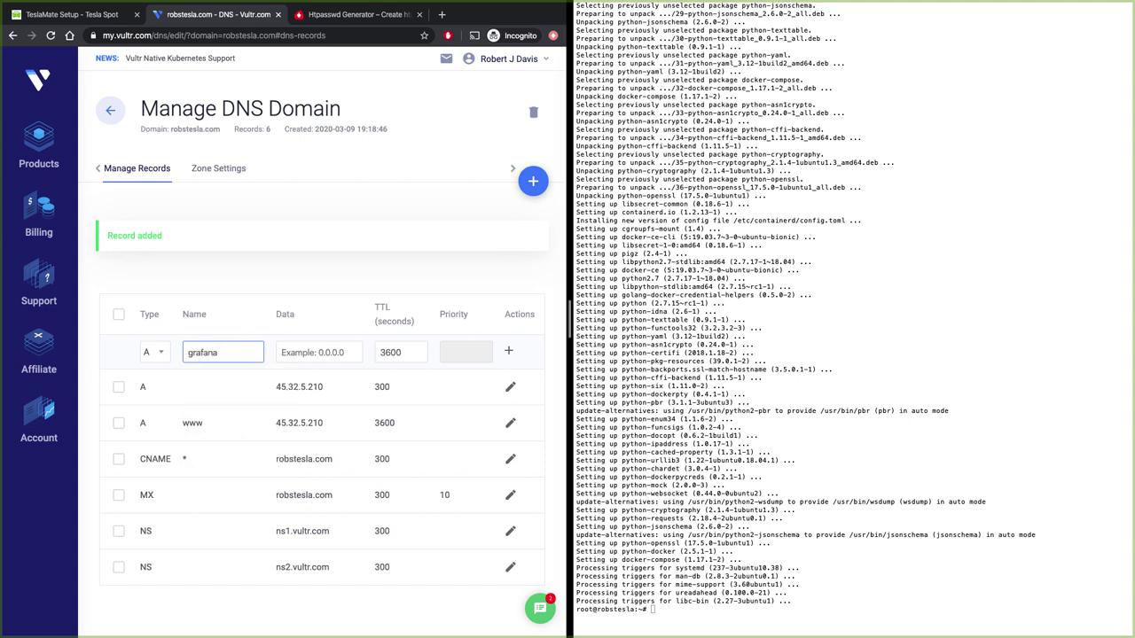
pyautogui.click(317, 353)
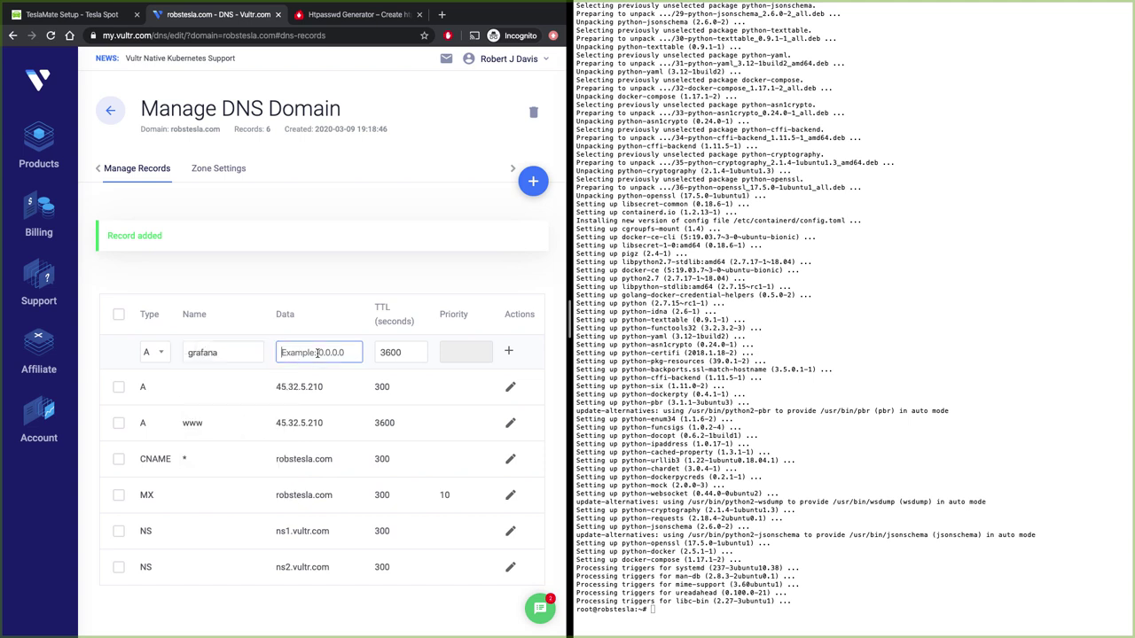
pyautogui.write('45.32.5.210')
pyautogui.click(510, 352)
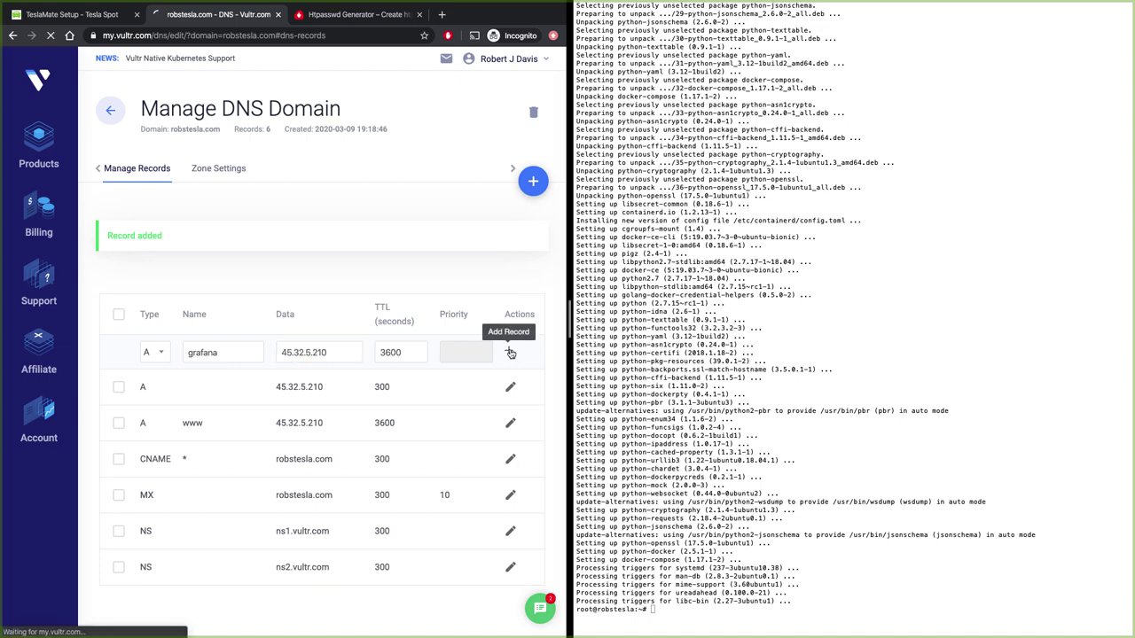
# - Add a teslamate A record pointing to 45.32.5.210 and check the record list
pyautogui.click(220, 352)
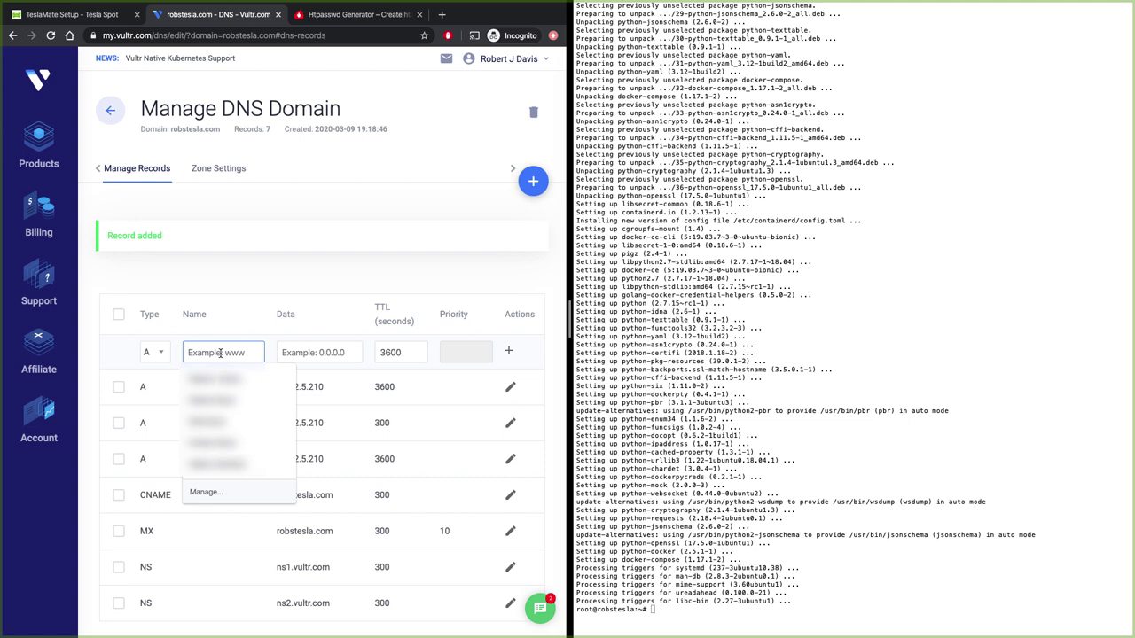
pyautogui.write('teslamate')
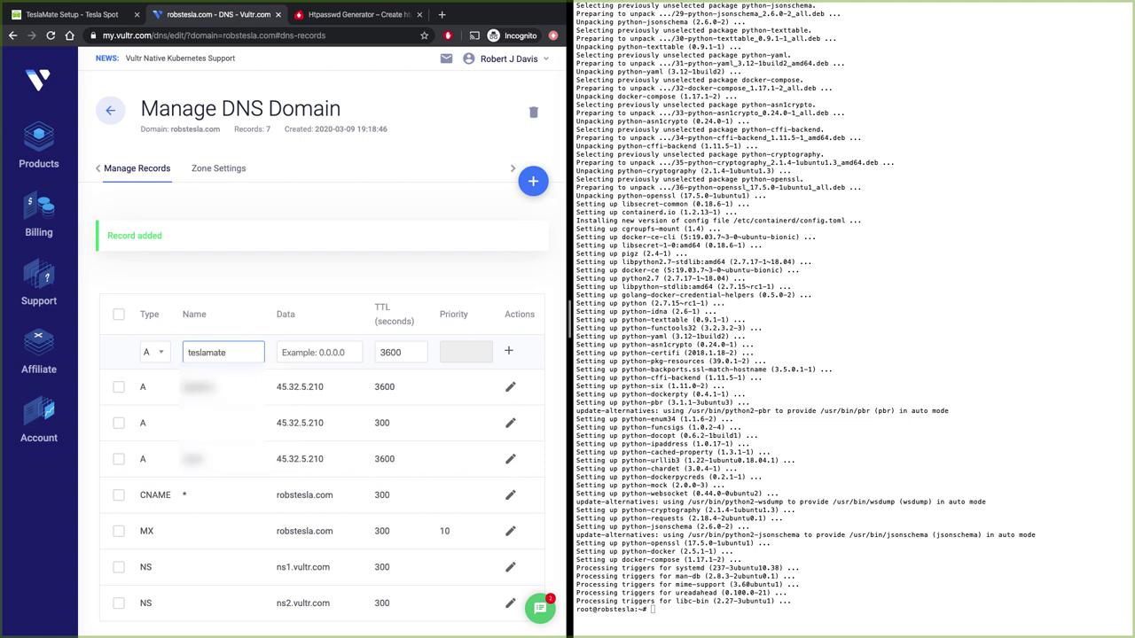
pyautogui.click(330, 352)
pyautogui.write('45.32.5.210')
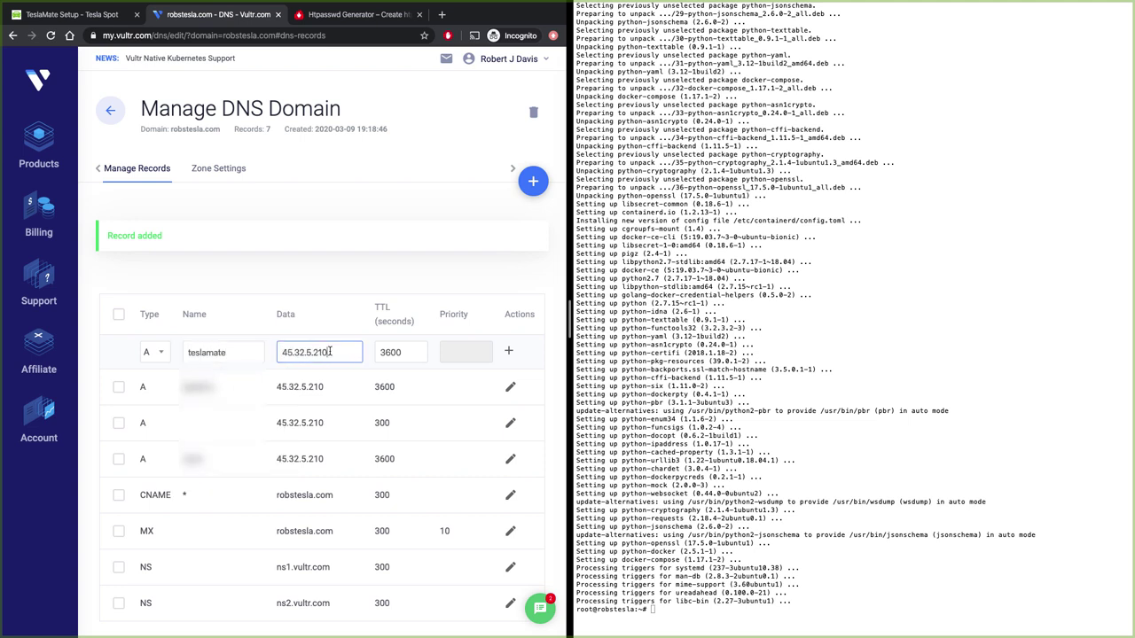
pyautogui.click(510, 352)
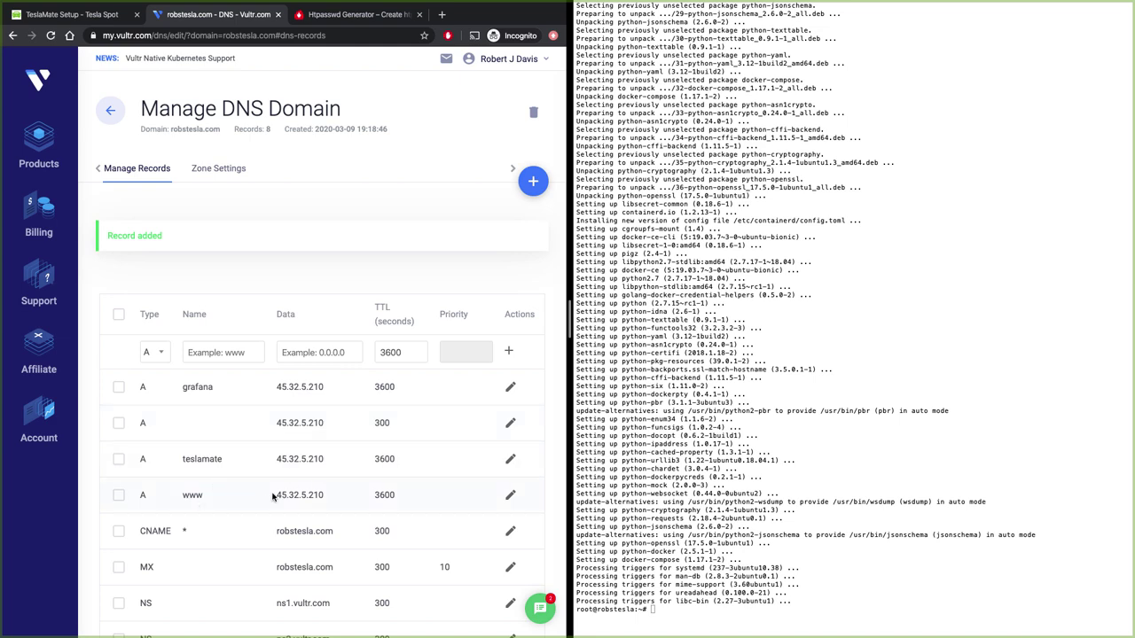
pyautogui.scroll(-2, 274, 496)
pyautogui.scroll(1, 317, 499)
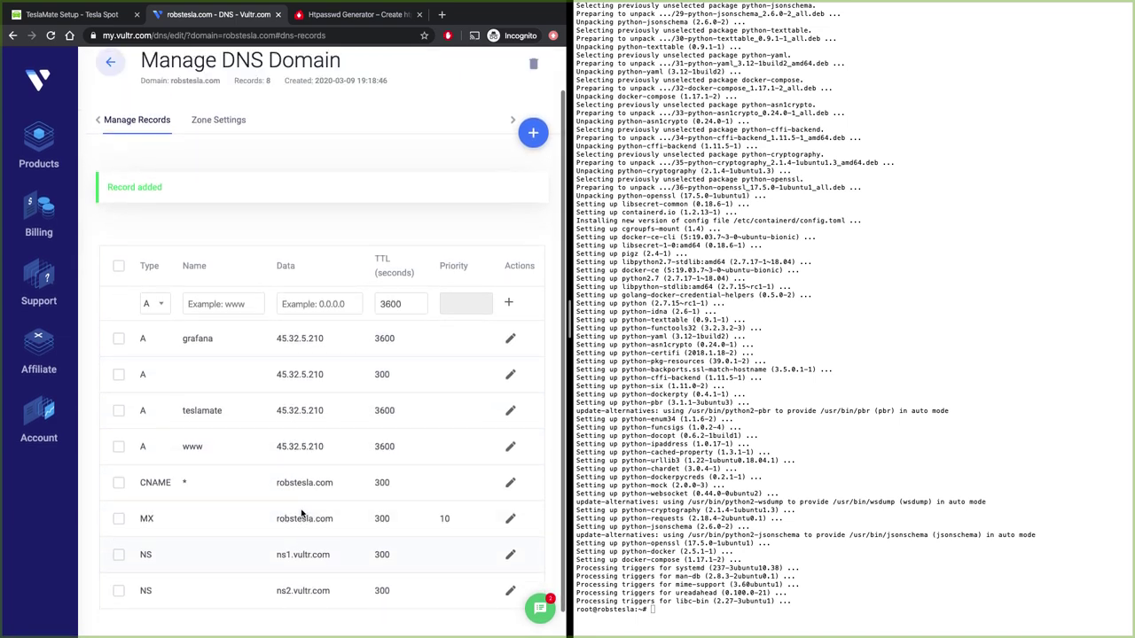
pyautogui.scroll(2, 302, 514)
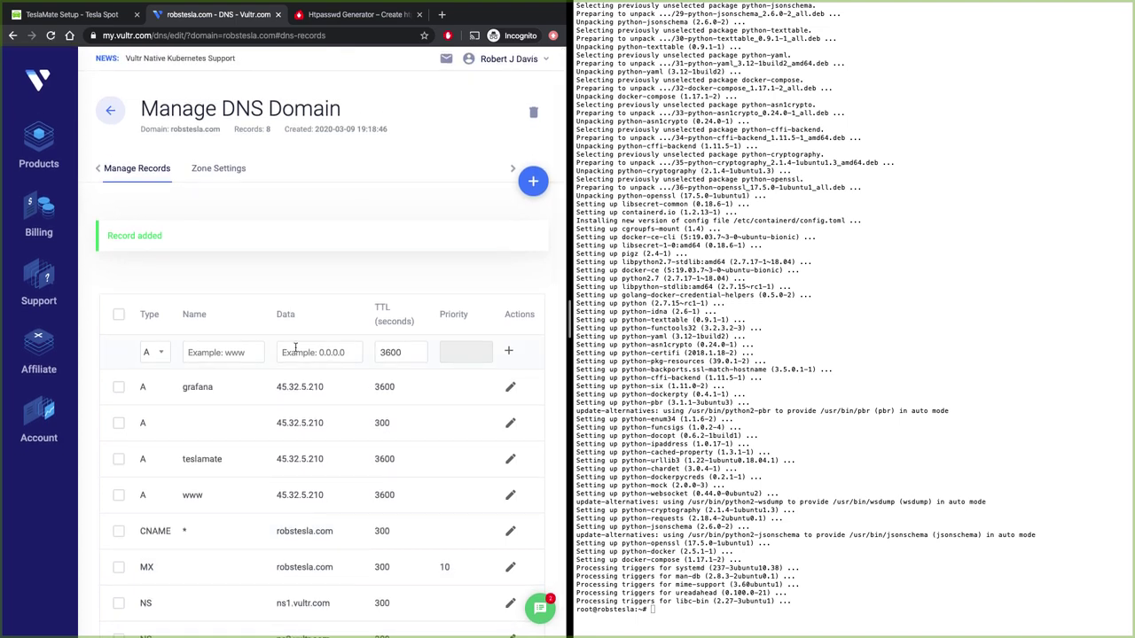
pyautogui.doubleClick(306, 388)
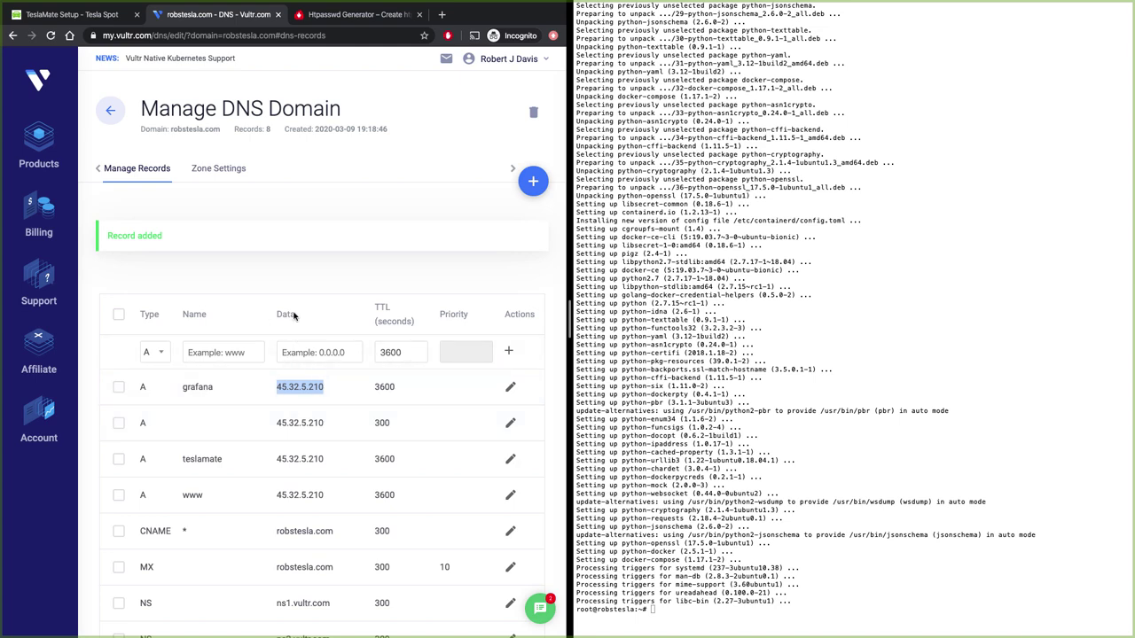
# - Search Google for 'domain propagation' and open the whatsmydns.net propagation checker
pyautogui.click(443, 15)
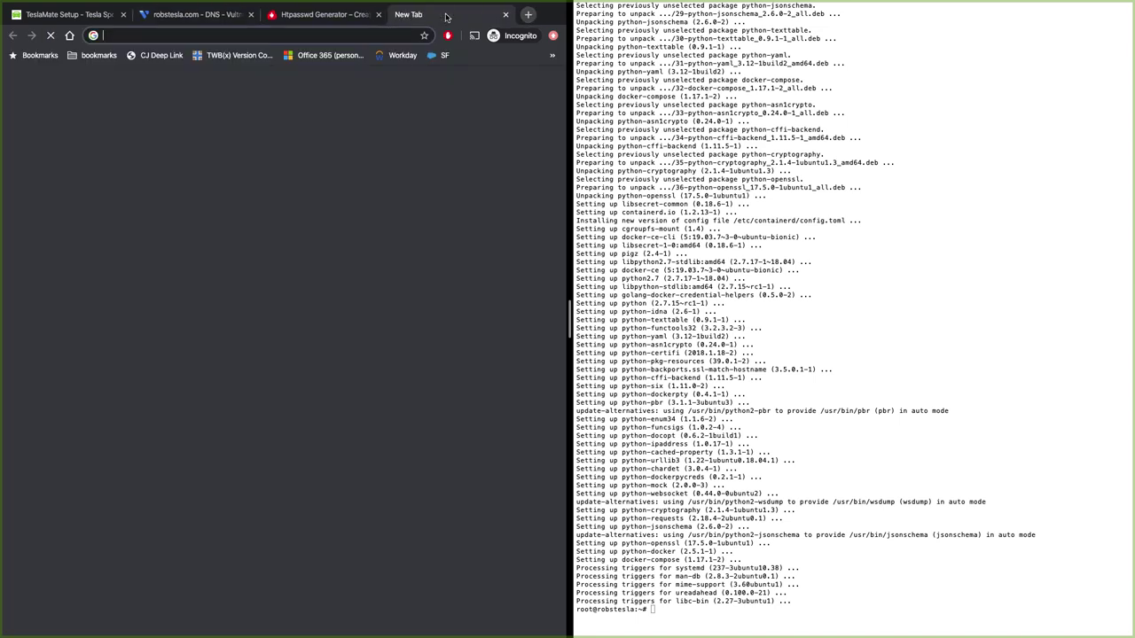
pyautogui.write('google.com')
pyautogui.press('Return')
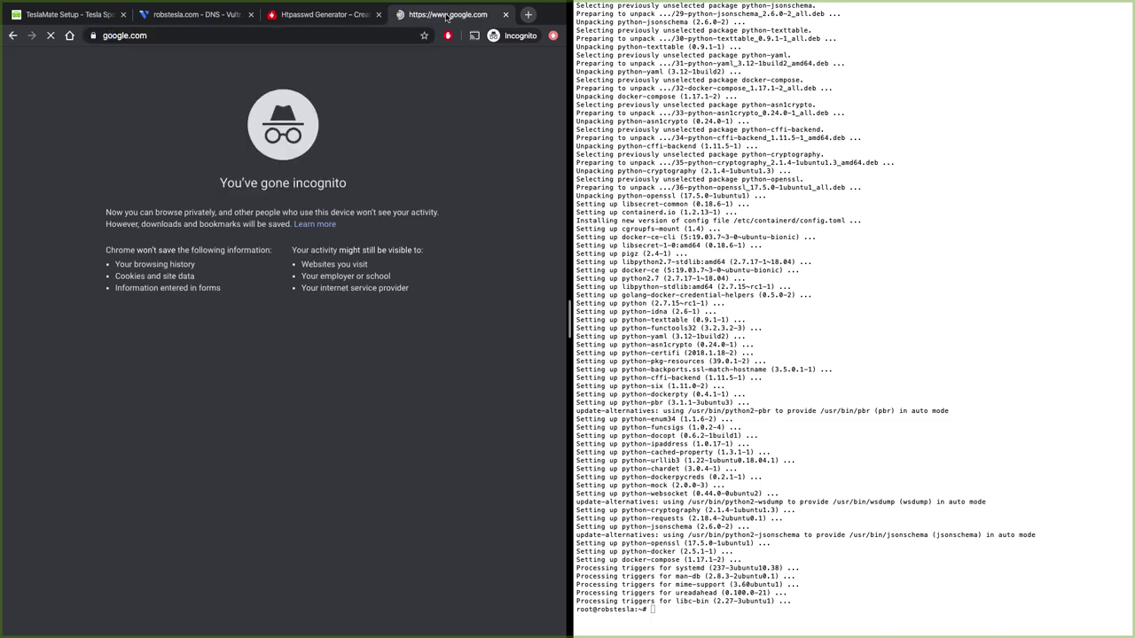
pyautogui.write('domain prop')
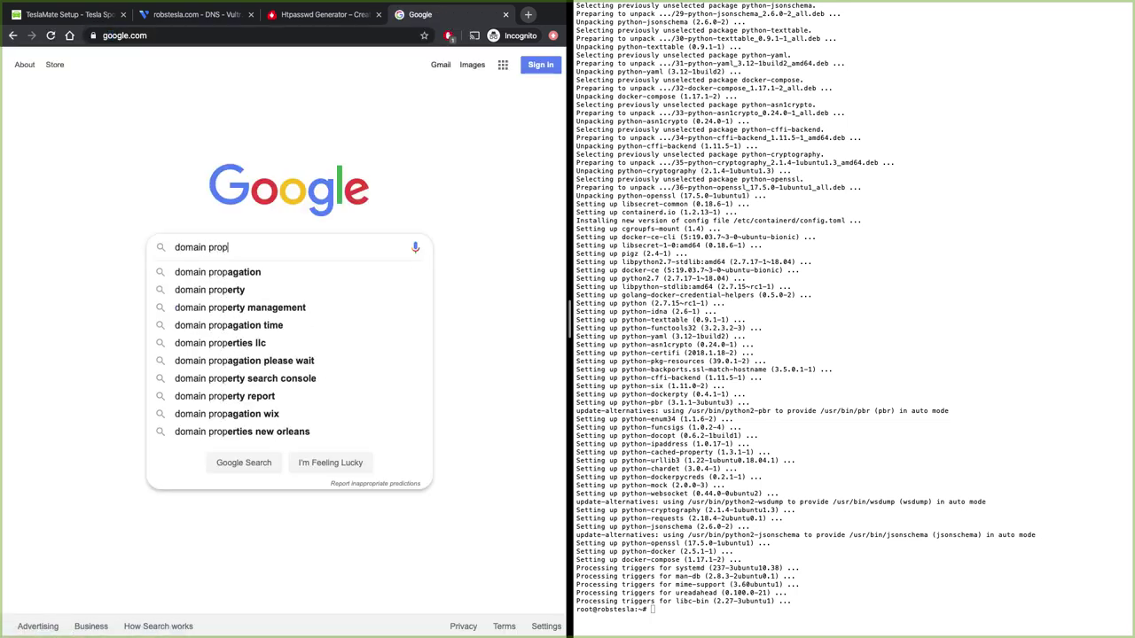
pyautogui.press('Down')
pyautogui.press('Return')
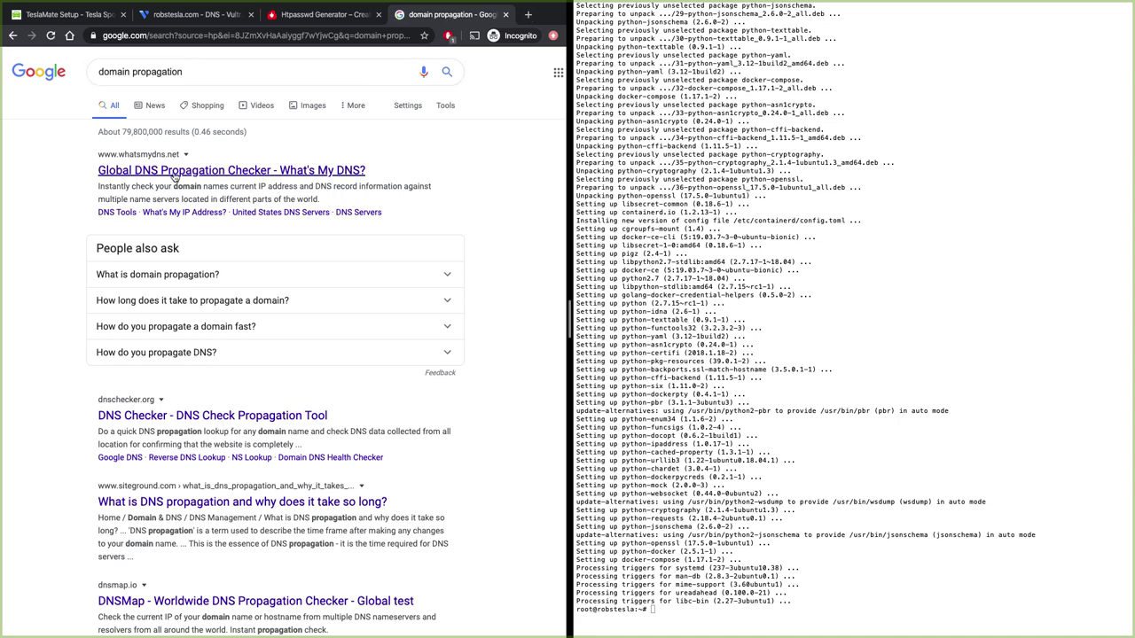
pyautogui.click(187, 173)
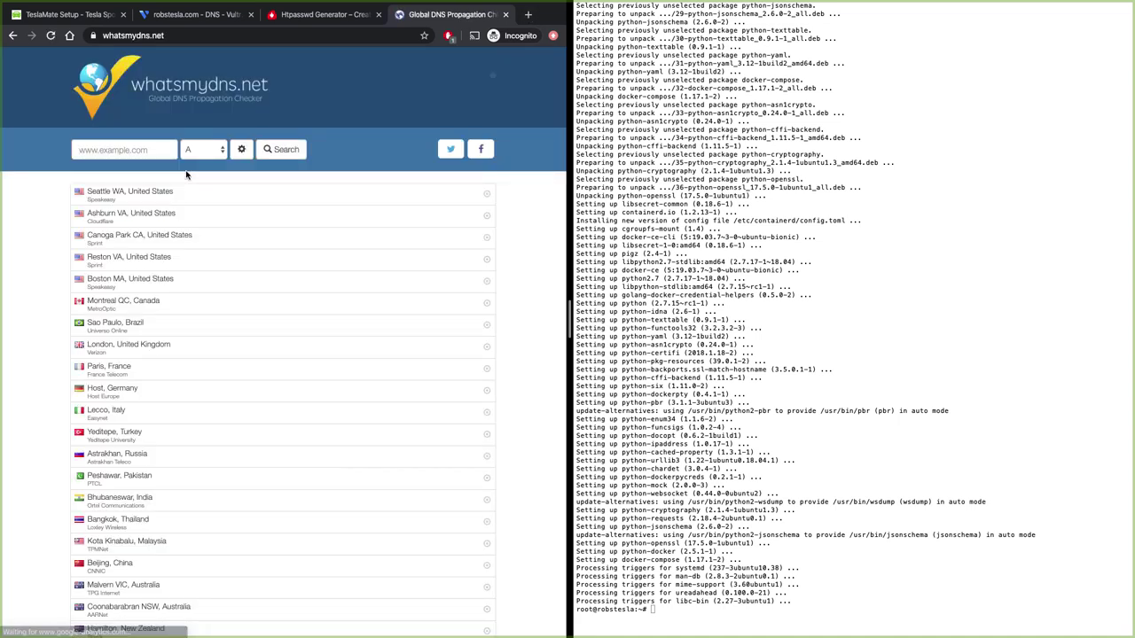
# - Check robstesla.com A records resolve to 45.32.5.210 worldwide, then return to the setup guide
pyautogui.click(104, 150)
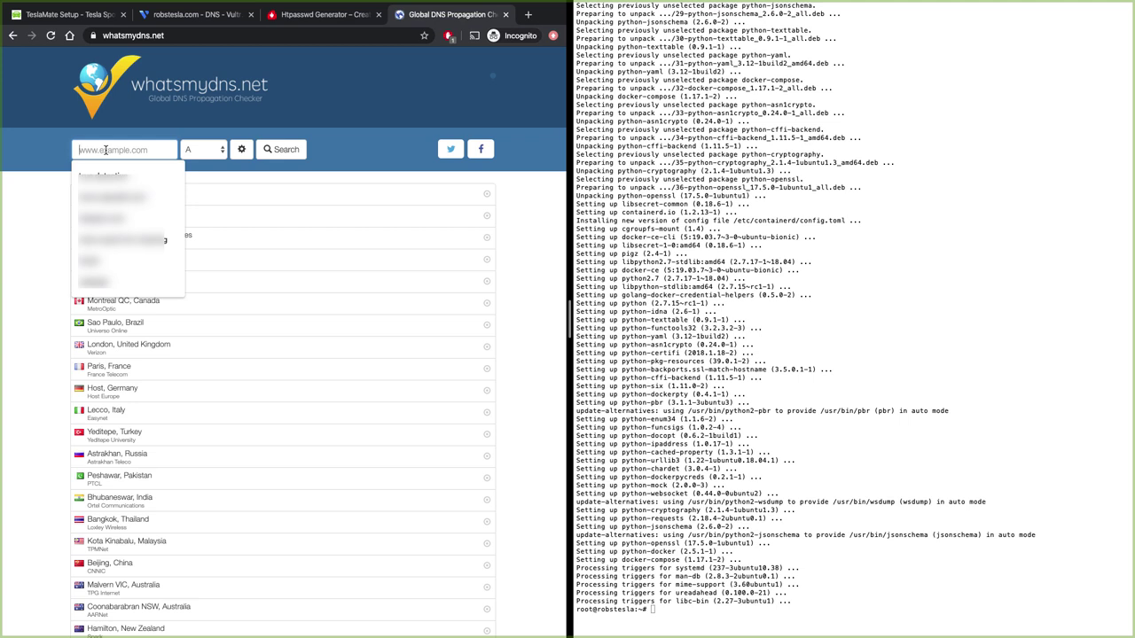
pyautogui.write('robstes')
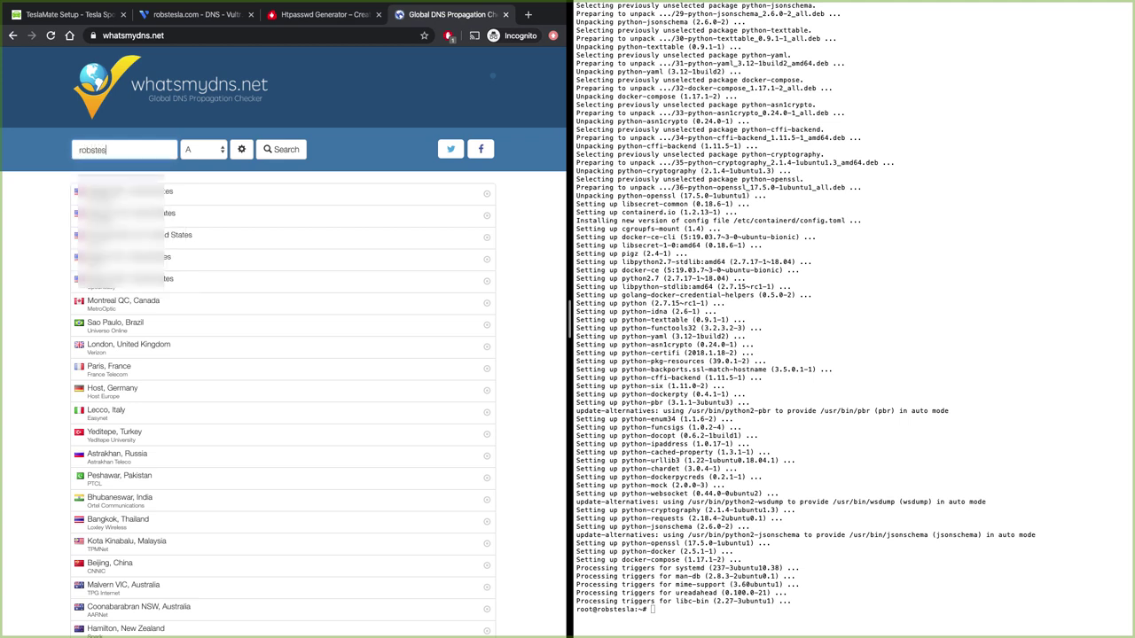
pyautogui.write('la.com')
pyautogui.click(282, 150)
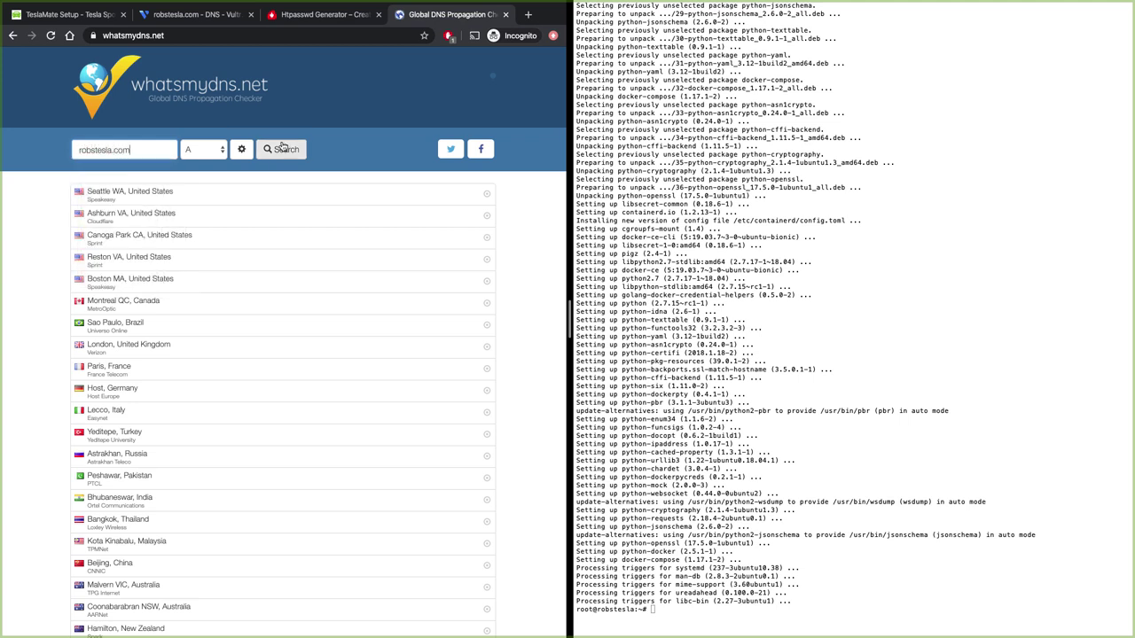
pyautogui.click(277, 151)
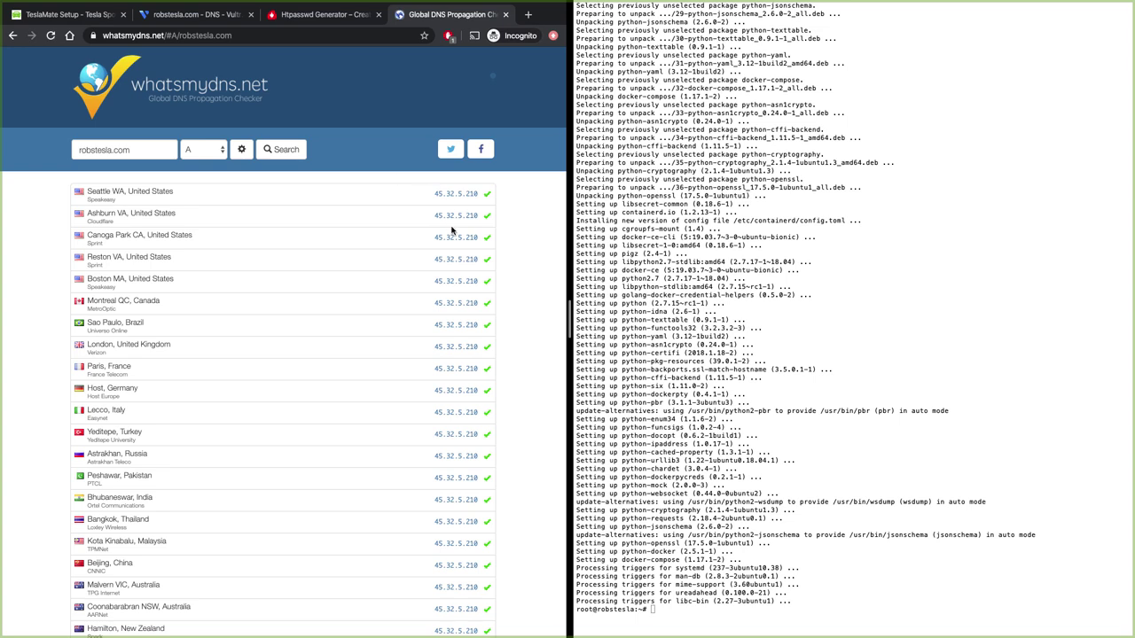
pyautogui.scroll(-3, 475, 323)
pyautogui.scroll(3, 475, 322)
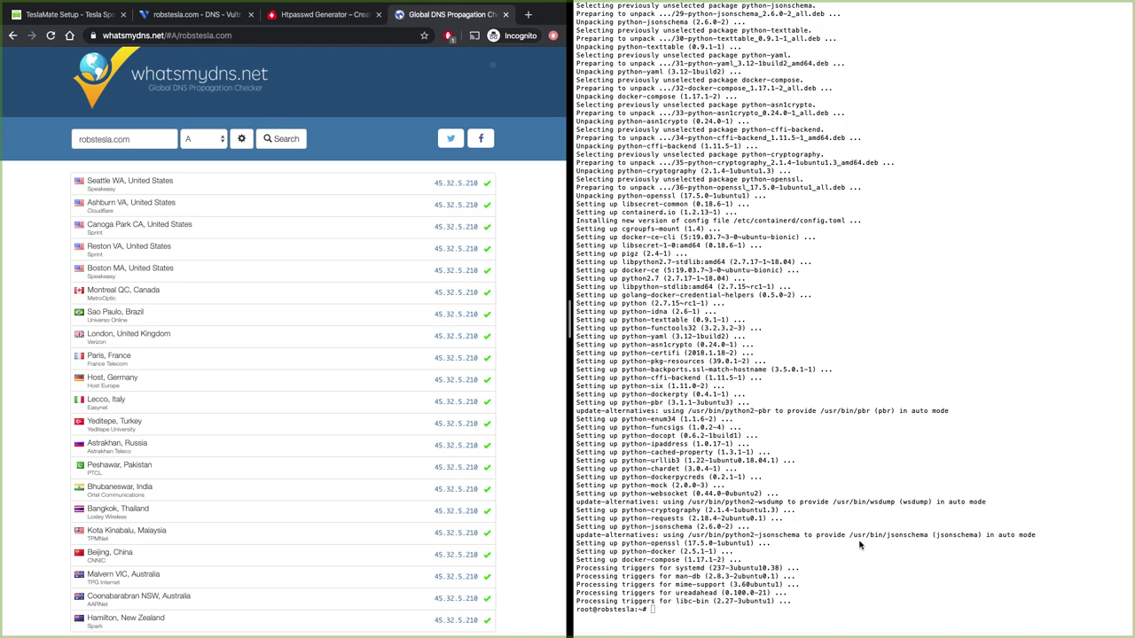
pyautogui.click(914, 610)
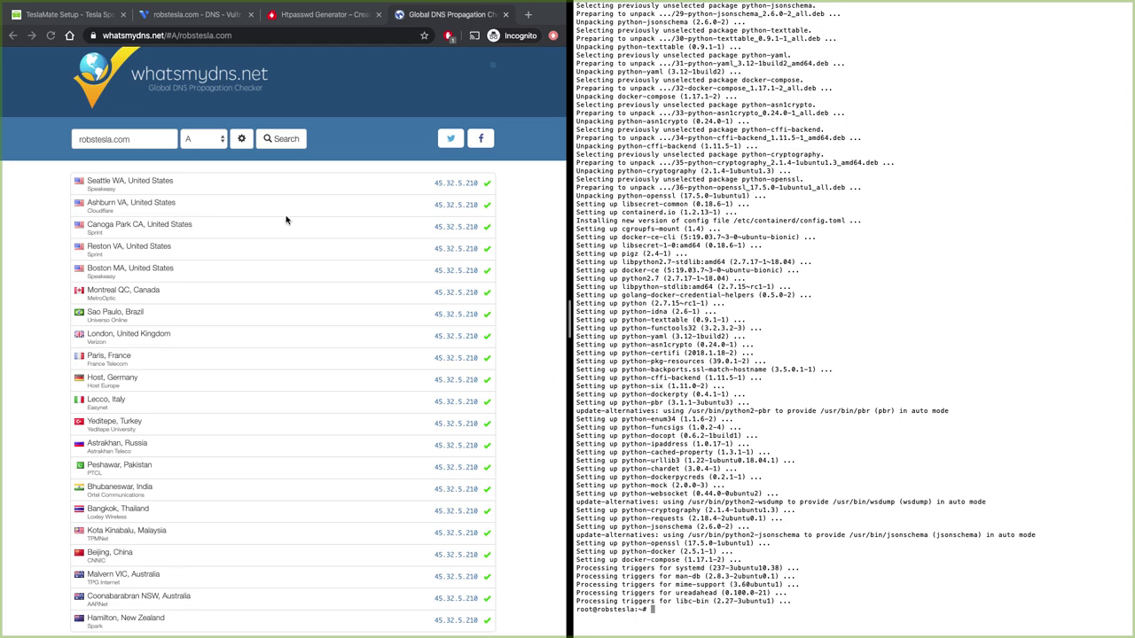
pyautogui.click(44, 17)
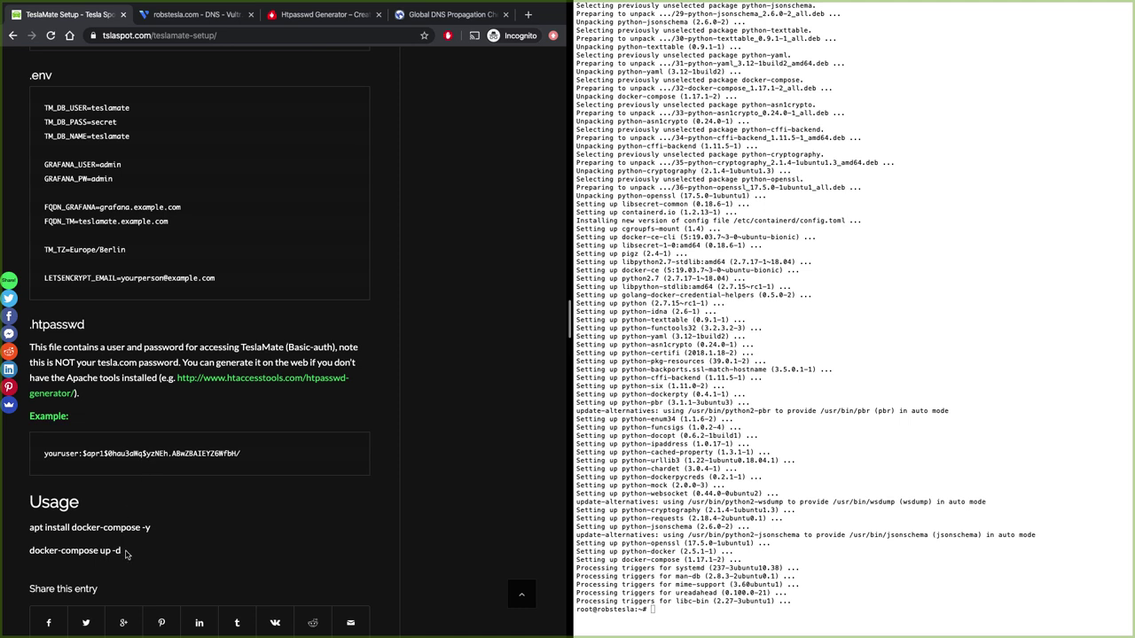
# - Copy 'docker-compose up -d' from the guide and run it to create the TeslaMate containers
pyautogui.moveTo(122, 551); pyautogui.dragTo(29, 550)
pyautogui.press('super+c')
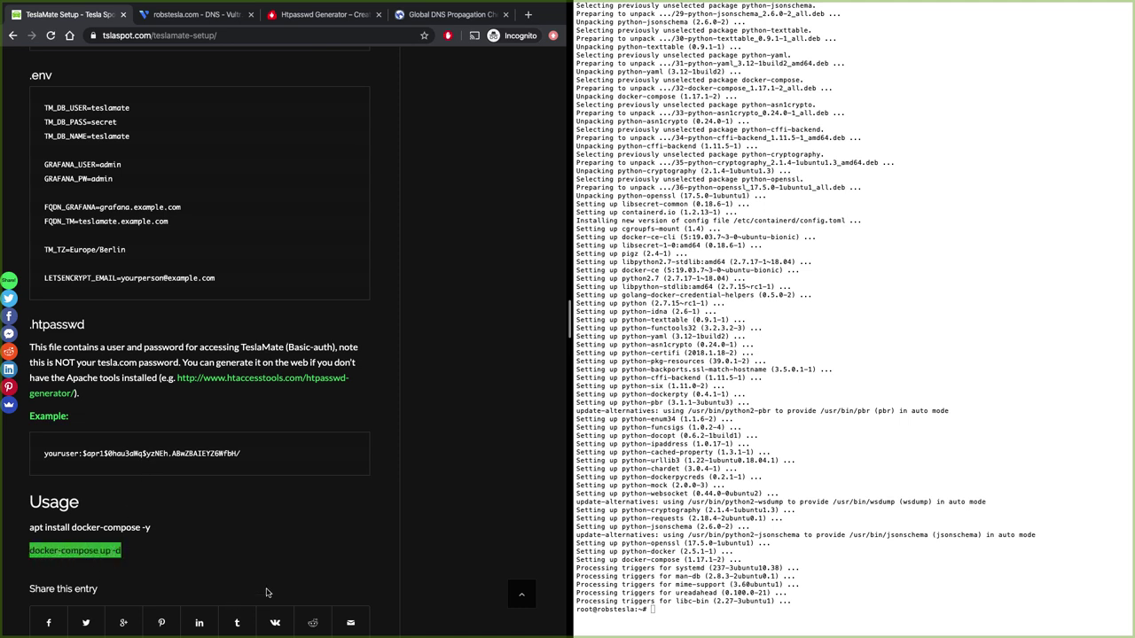
pyautogui.click(382, 580)
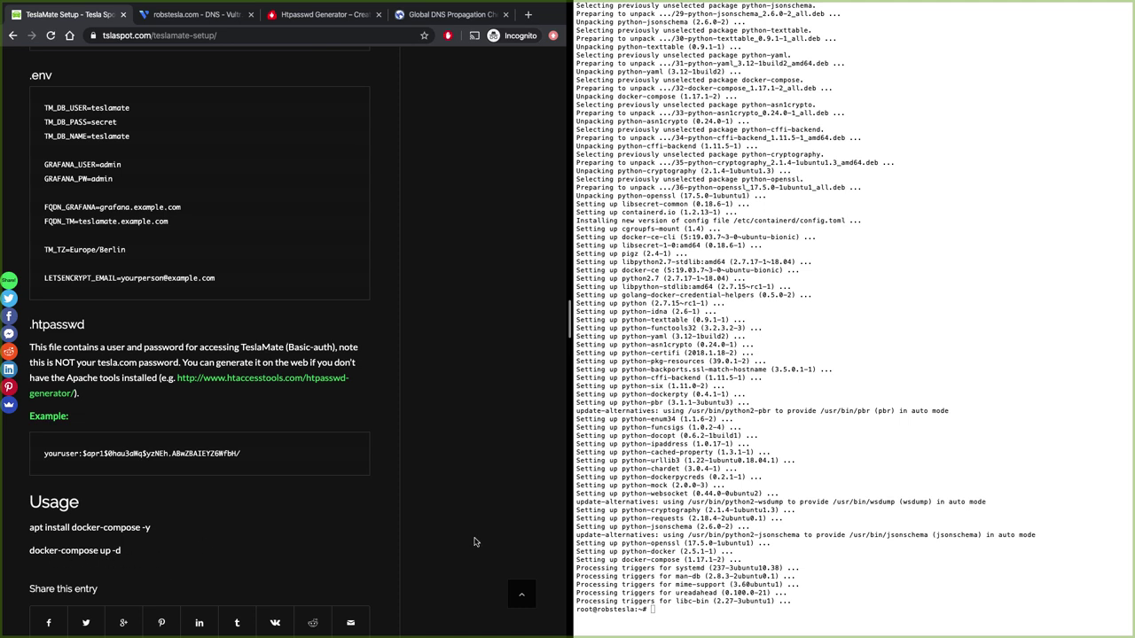
pyautogui.click(698, 614)
pyautogui.press('super+v')
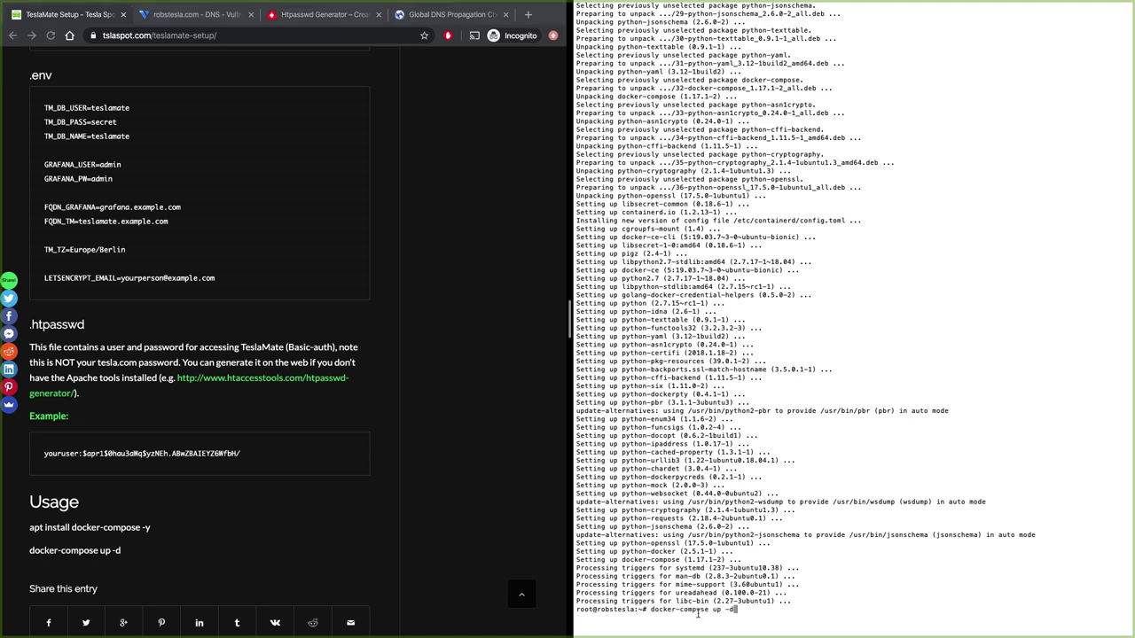
pyautogui.press('Return')
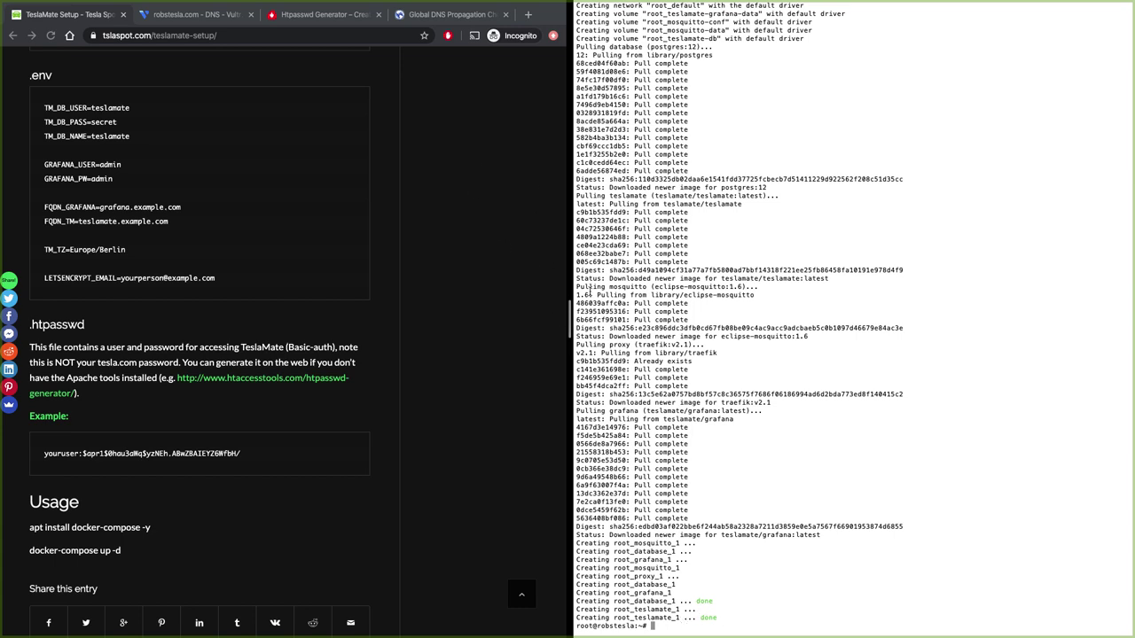
pyautogui.moveTo(495, 5)
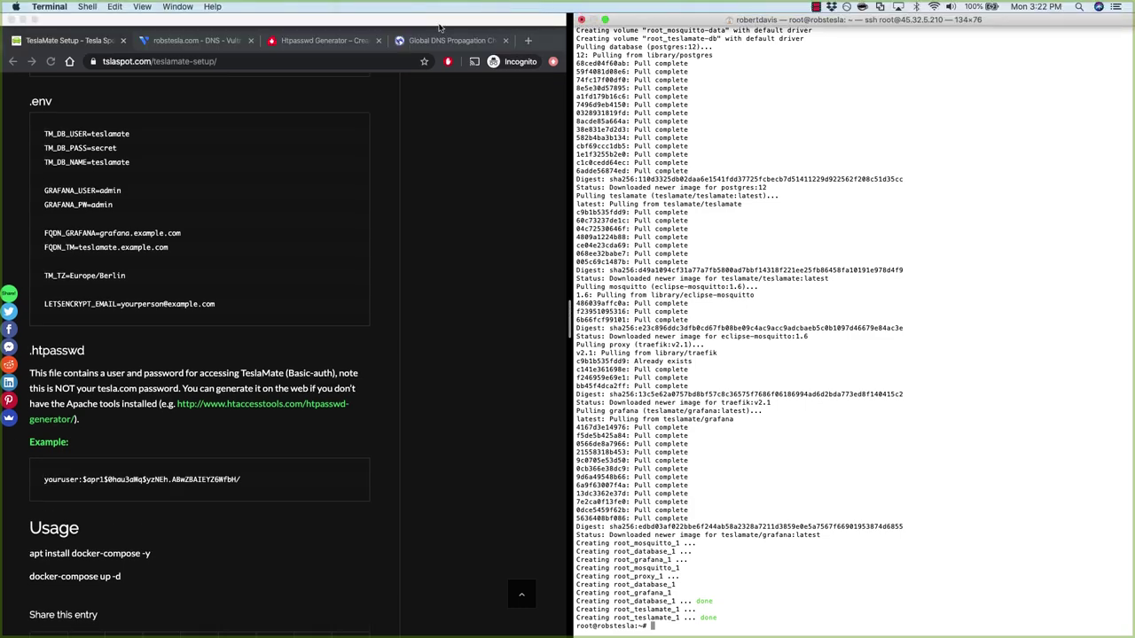
# - Load robstesla.com in a new full-screen Chrome tab, which returns '404 page not found'
pyautogui.click(35, 20)
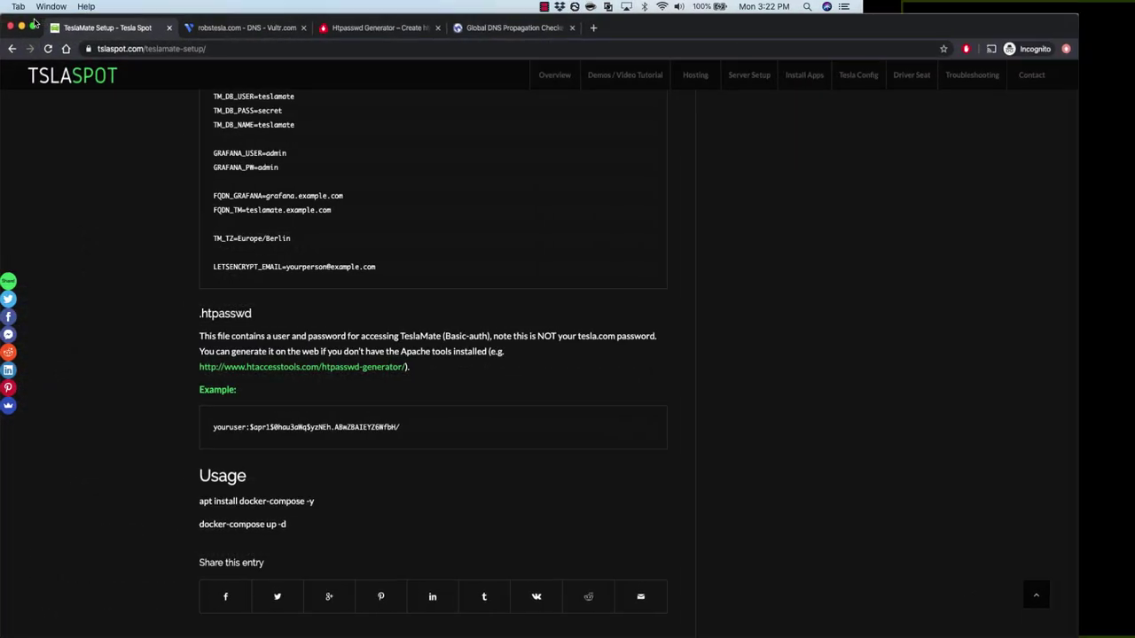
pyautogui.press('super+t')
pyautogui.click(467, 52)
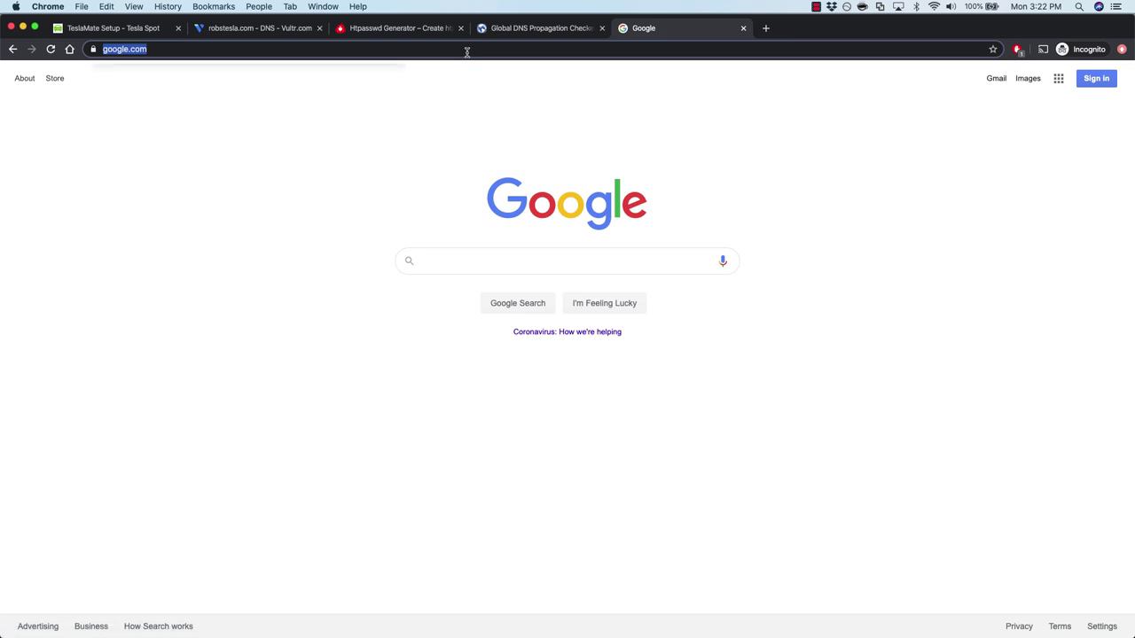
pyautogui.write('robstesla.com')
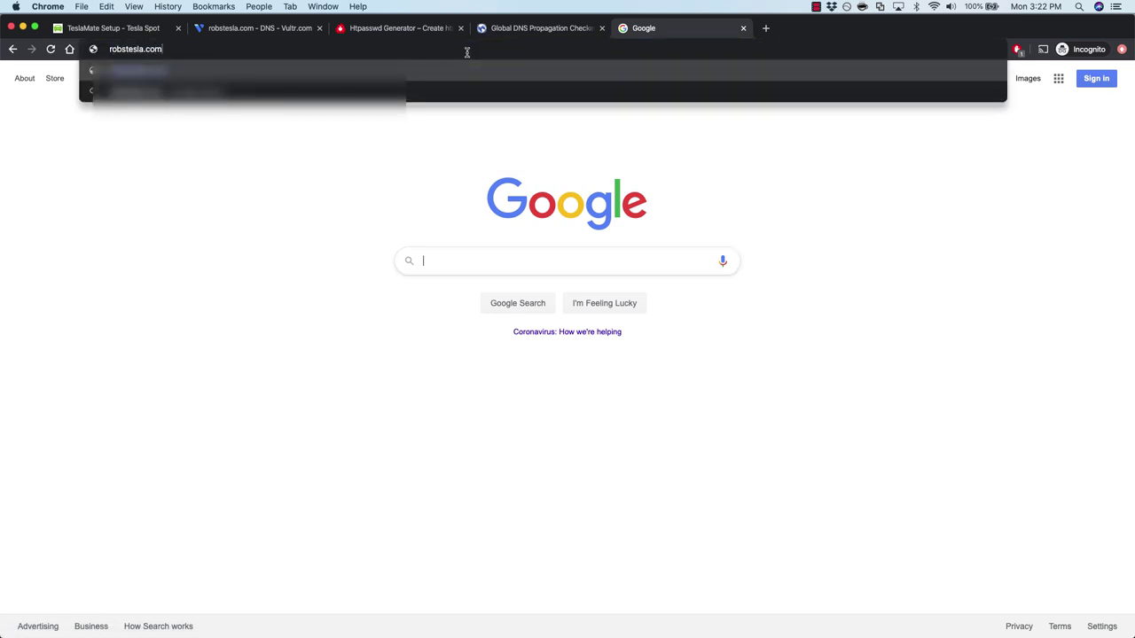
pyautogui.press('Return')
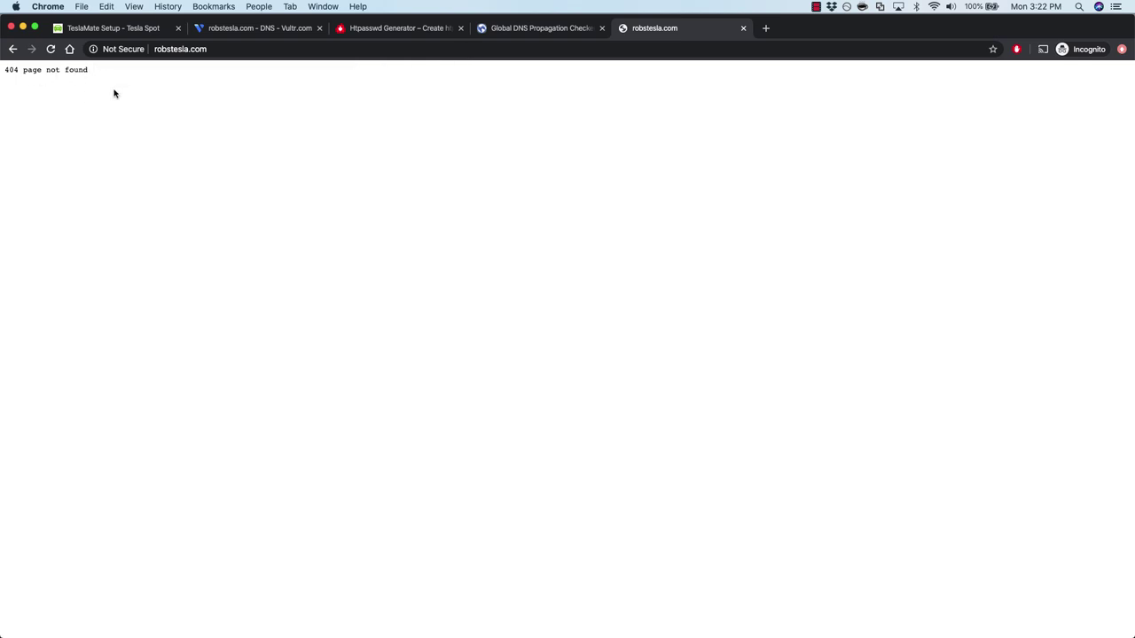
# - Begin changing the address to teslamate.robstesla.com
pyautogui.click(156, 50)
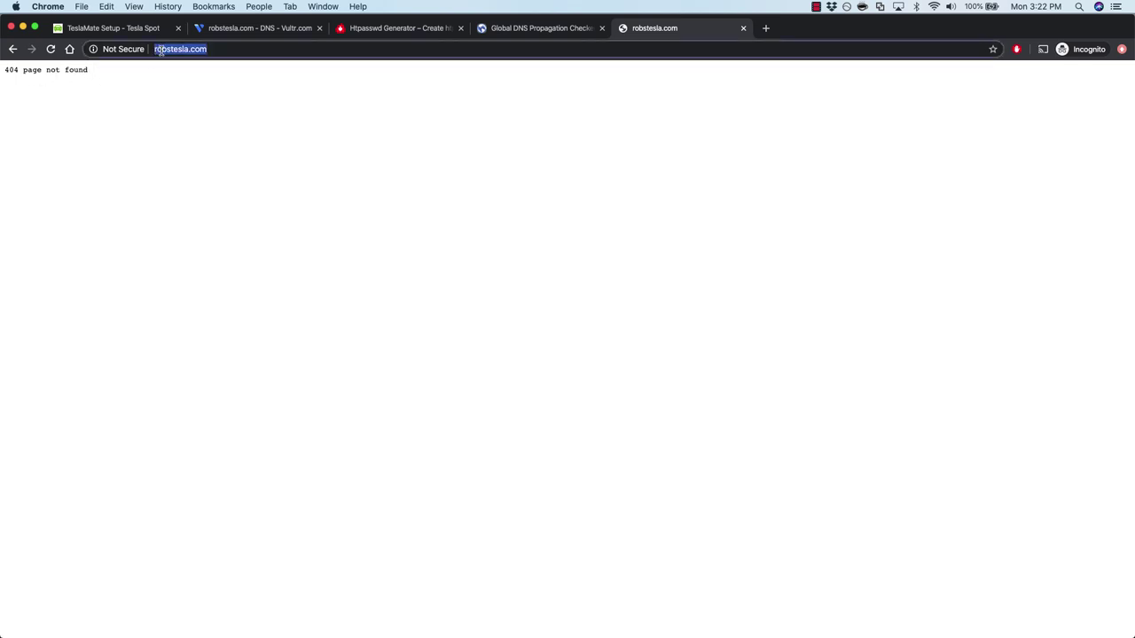
pyautogui.click(160, 50)
pyautogui.write('teslamate.')
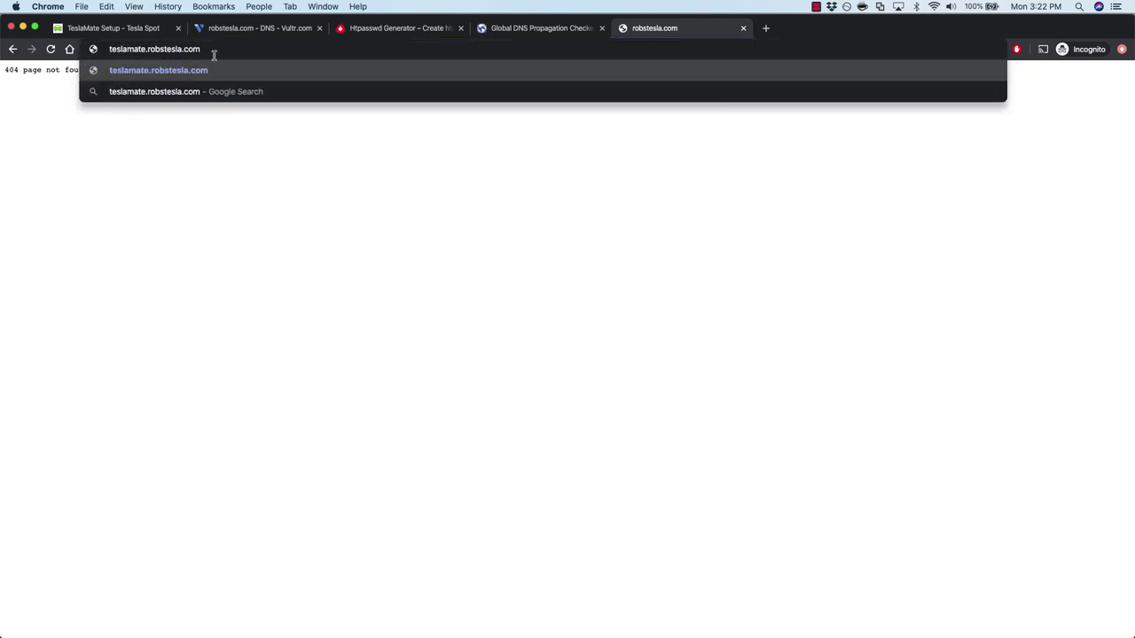
# - Load teslamate.robstesla.com and bypass Chrome's certificate warning by typing thisisunsafe
pyautogui.press('Return')
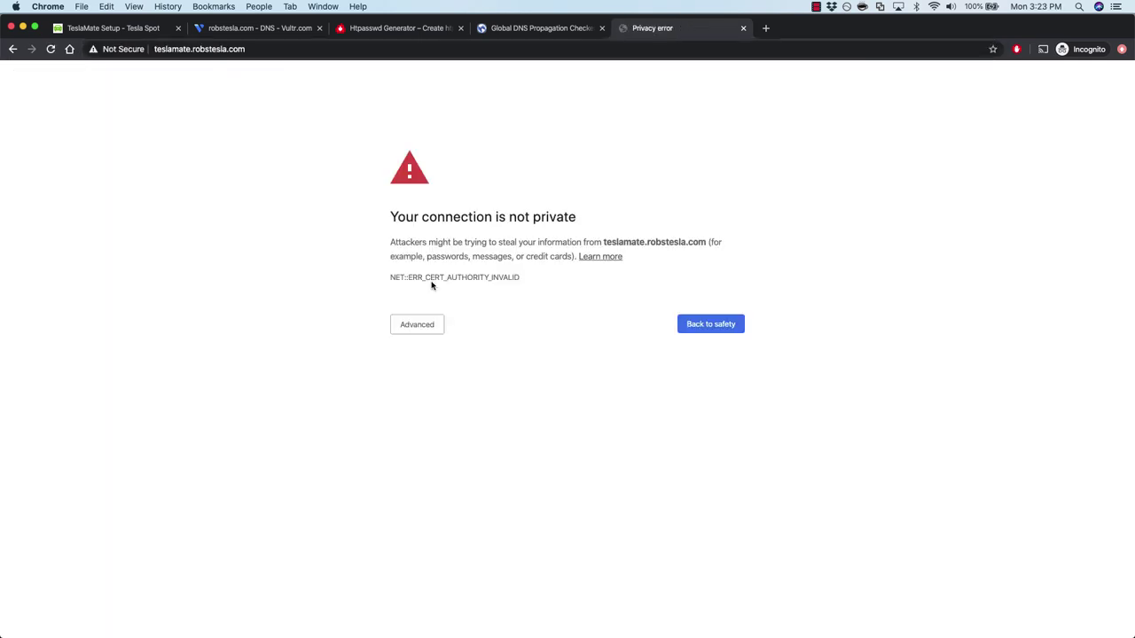
pyautogui.click(431, 326)
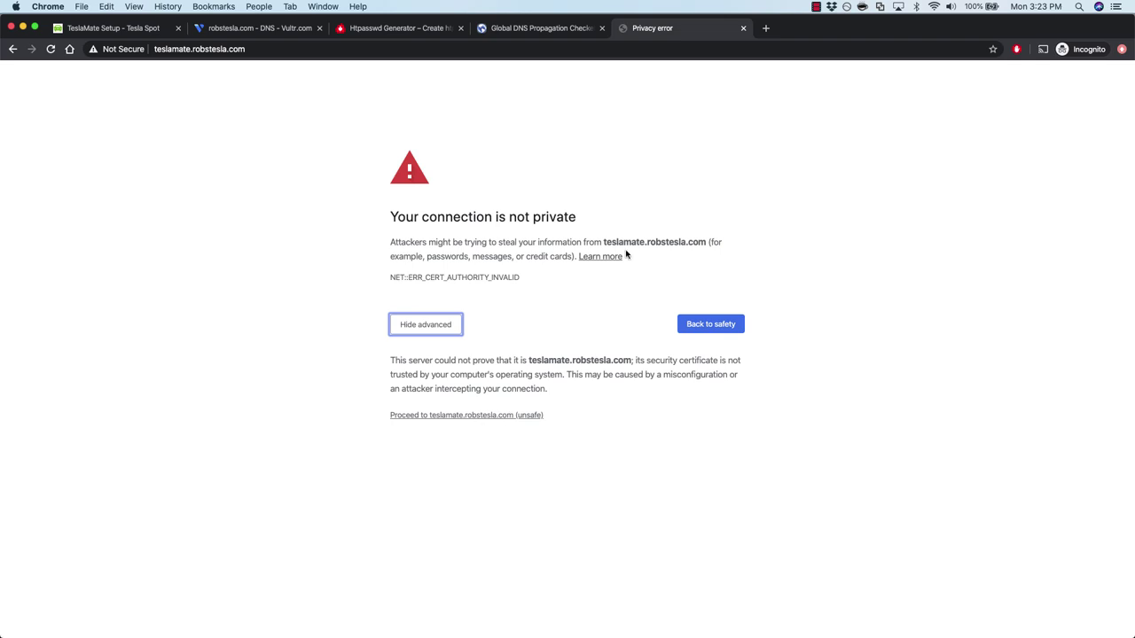
pyautogui.write('thisisunsafe')
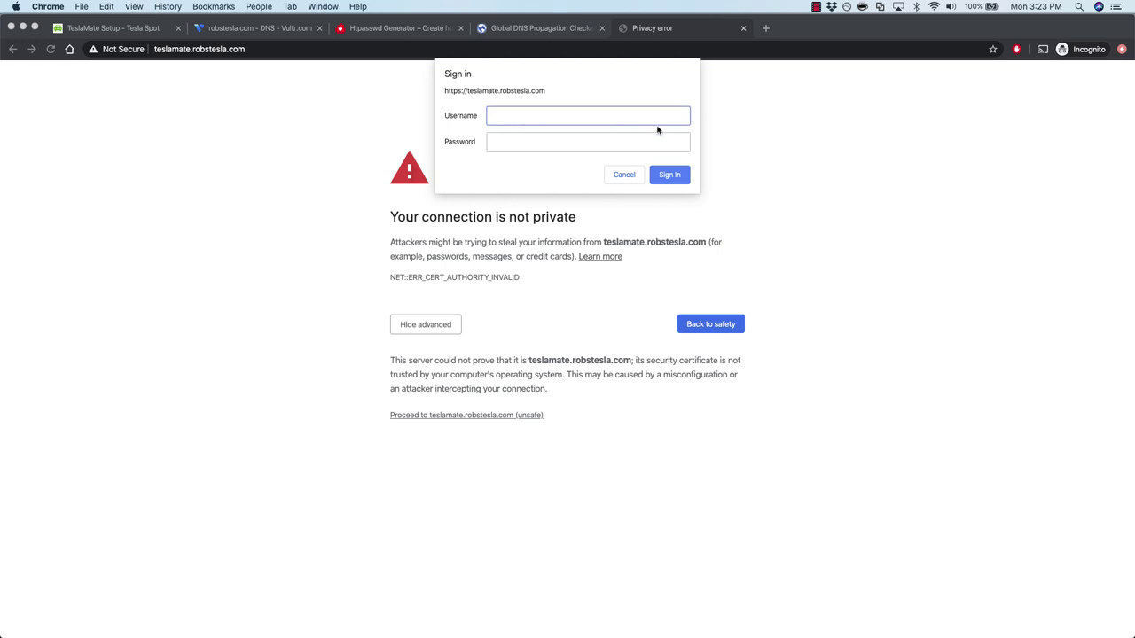
# - Check the username in the Htpasswd Generator, then pass the basic-auth prompt with the username and password
pyautogui.click(402, 31)
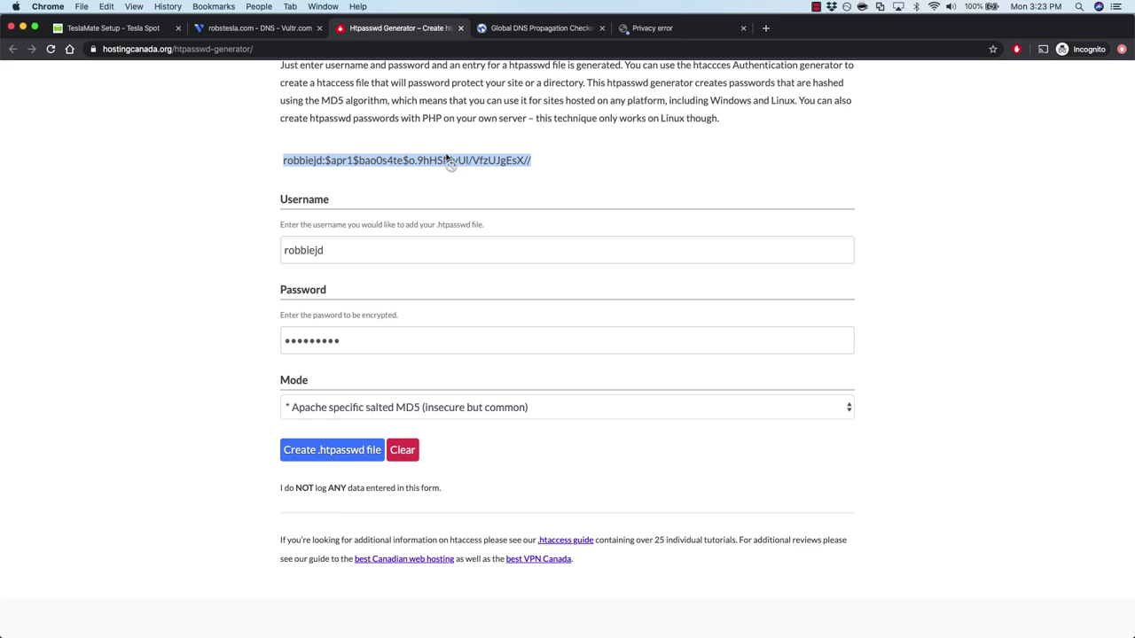
pyautogui.click(642, 31)
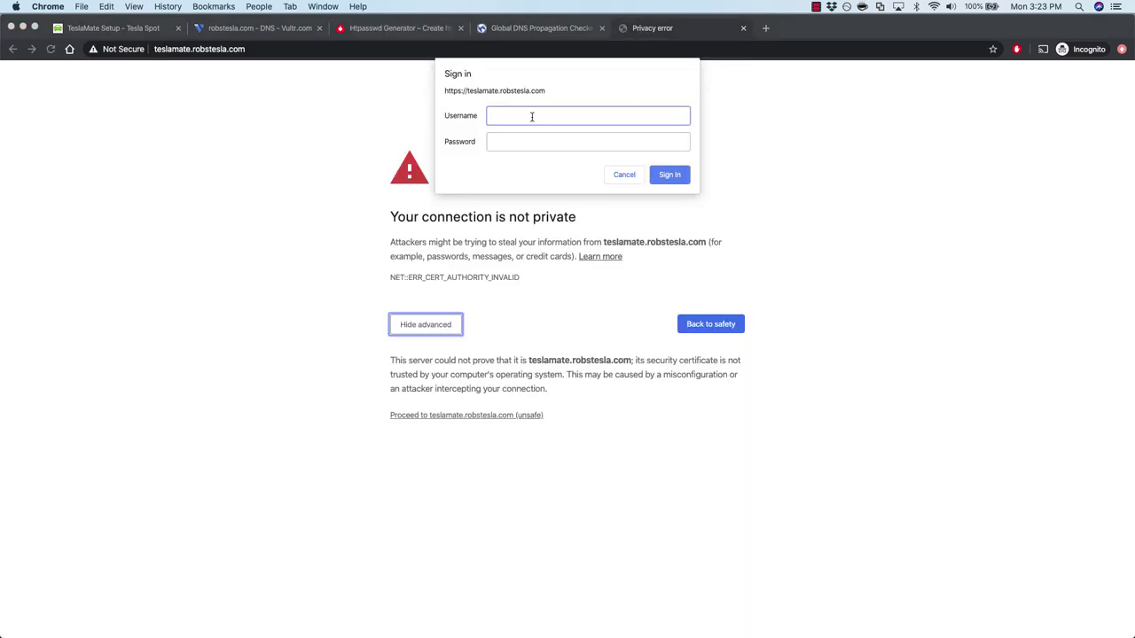
pyautogui.write('robbiejd')
pyautogui.press('Tab')
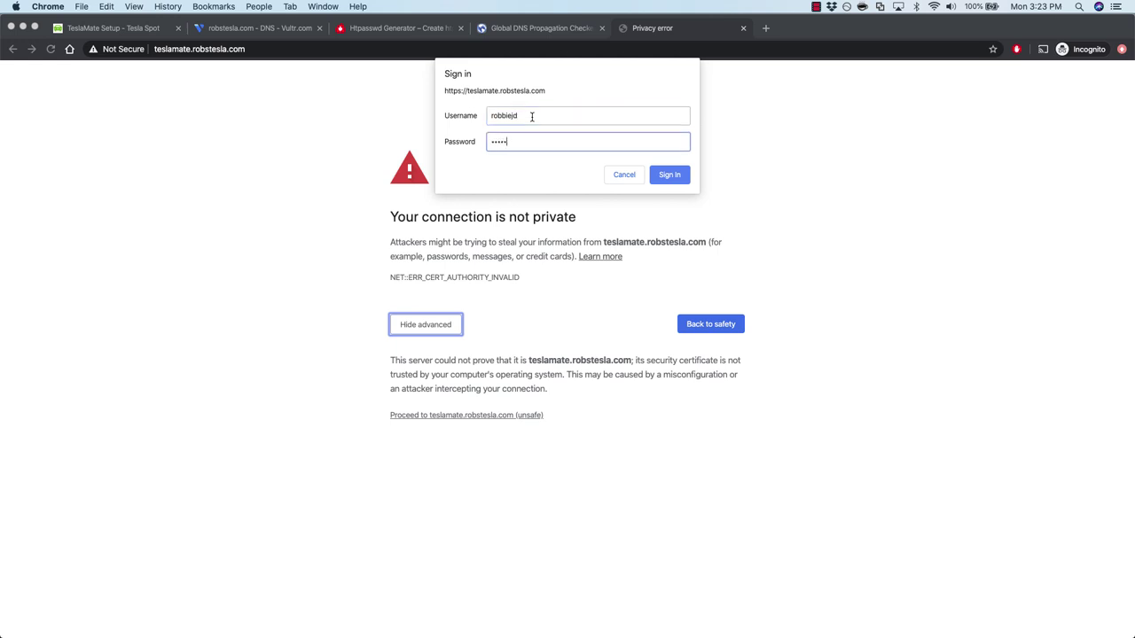
pyautogui.click(671, 177)
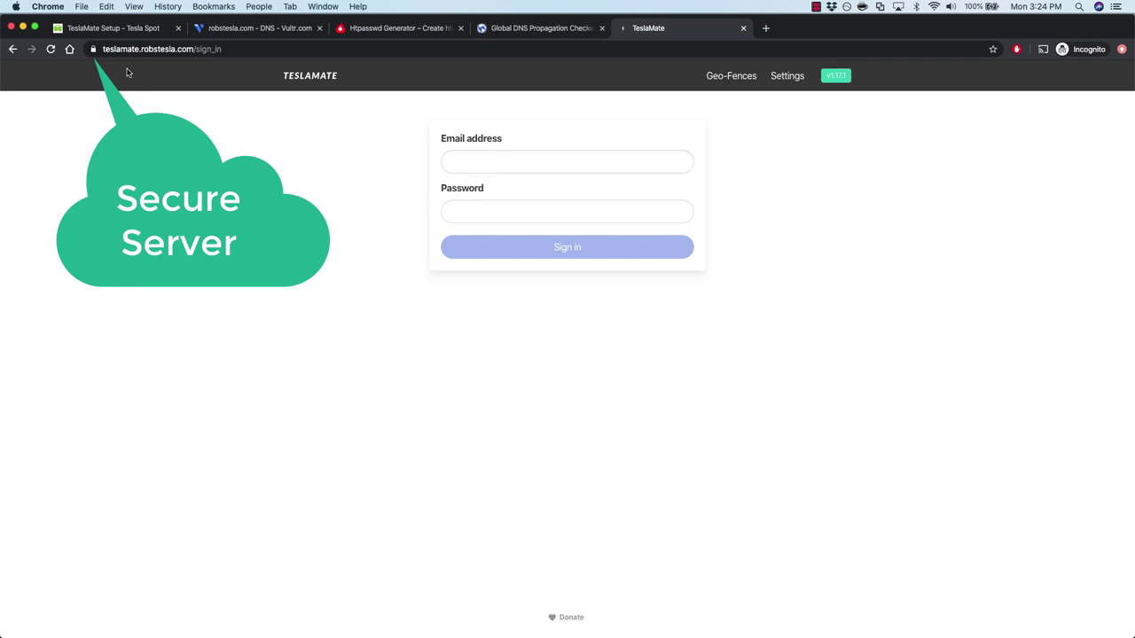
# - Sign in to TeslaMate with the Tesla account e-mail and password
pyautogui.click(93, 49)
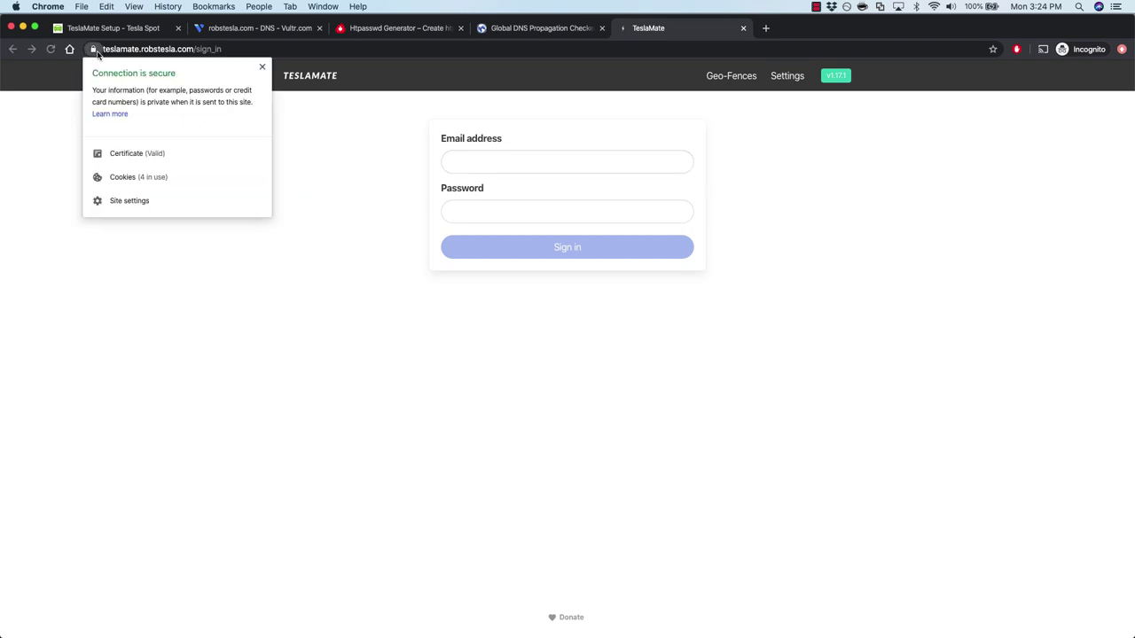
pyautogui.click(493, 154)
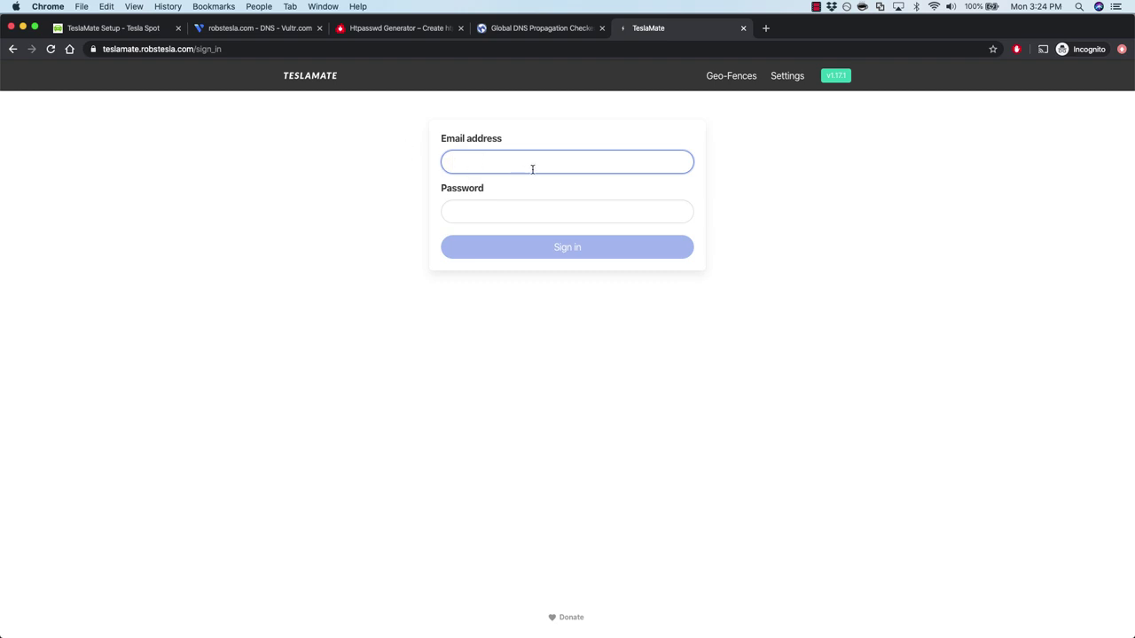
pyautogui.press('super+v')
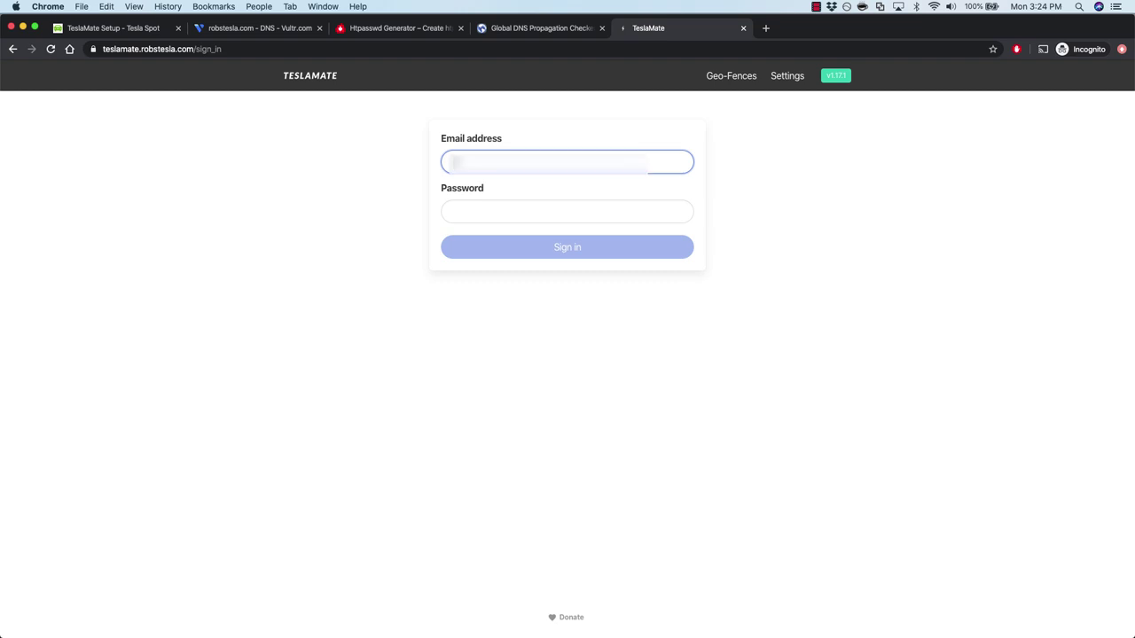
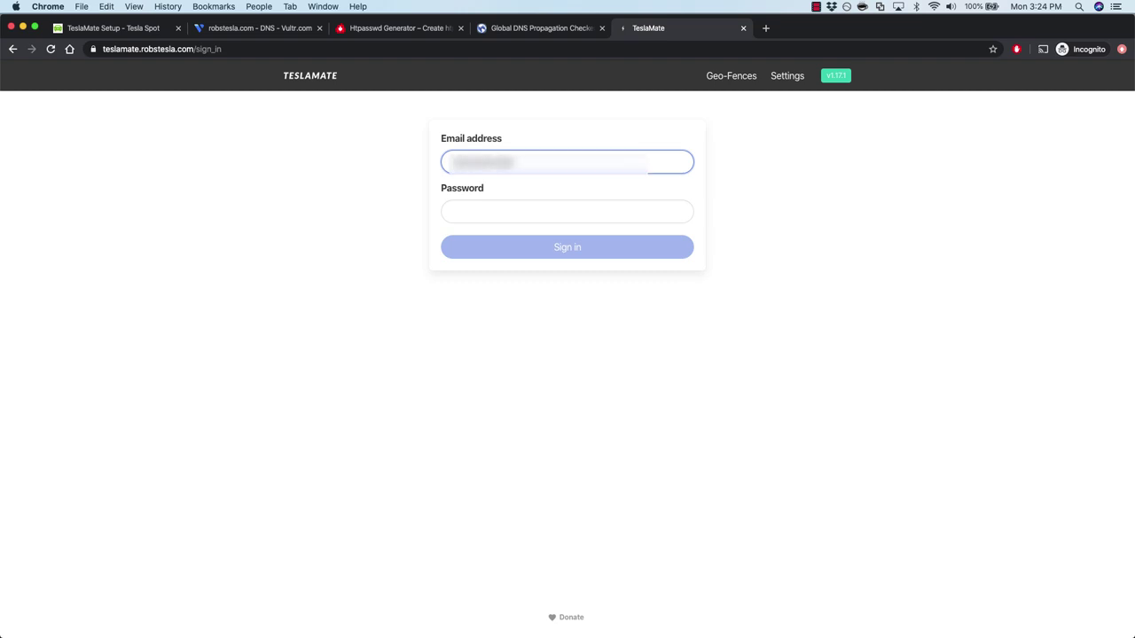
pyautogui.press('Tab')
pyautogui.press('super+v')
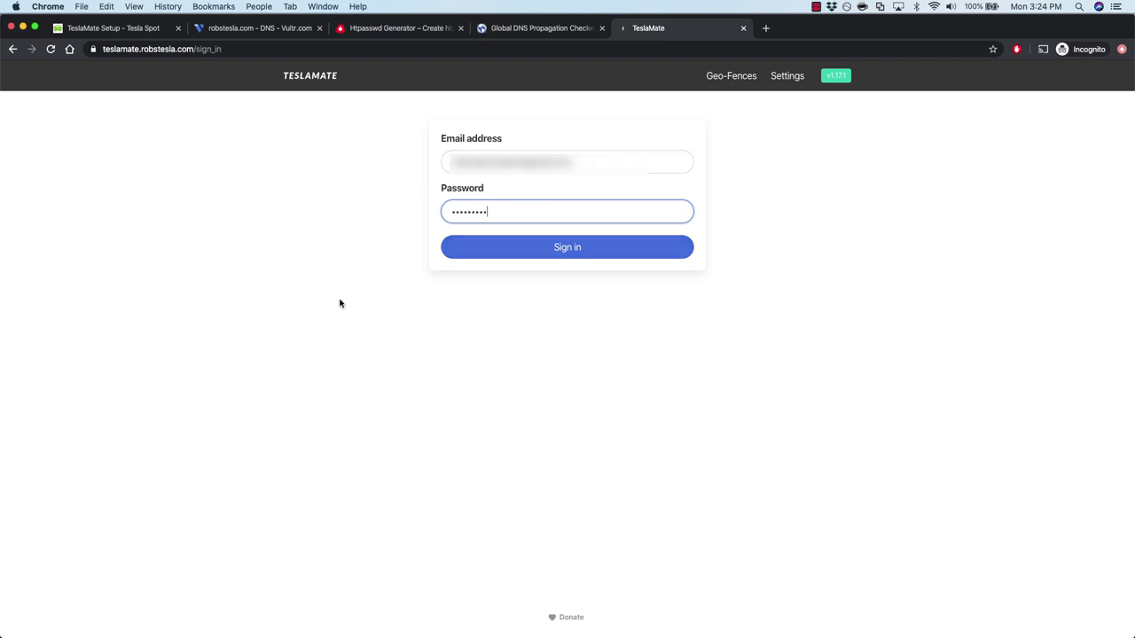
pyautogui.click(575, 248)
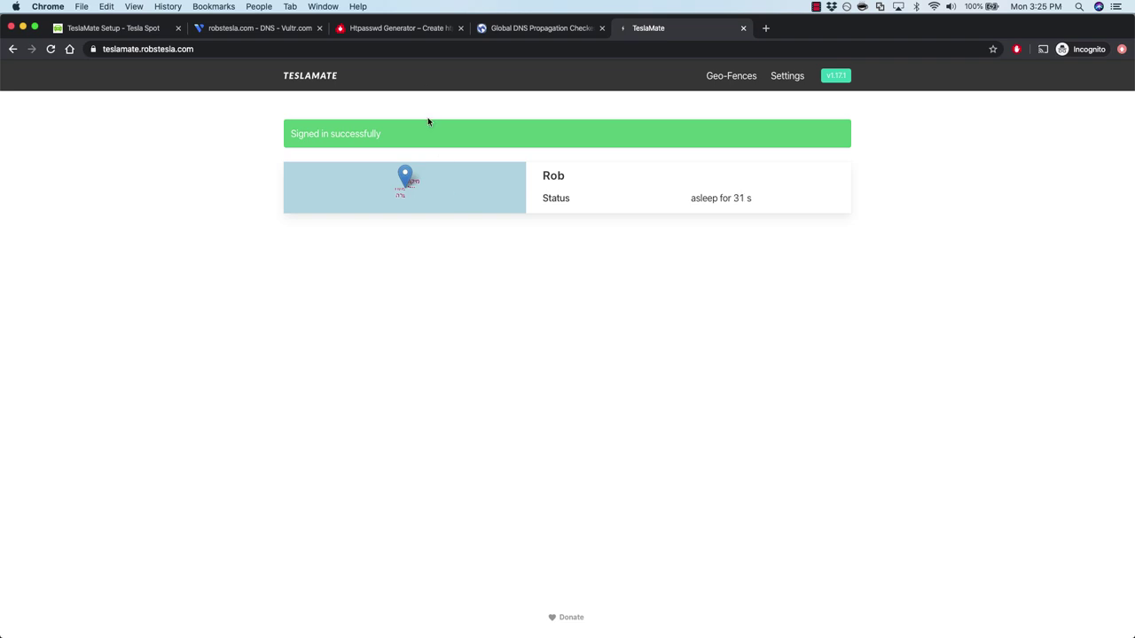
# - Reload teslamate.robstesla.com to show the car online with range and 57% charge
pyautogui.click(408, 51)
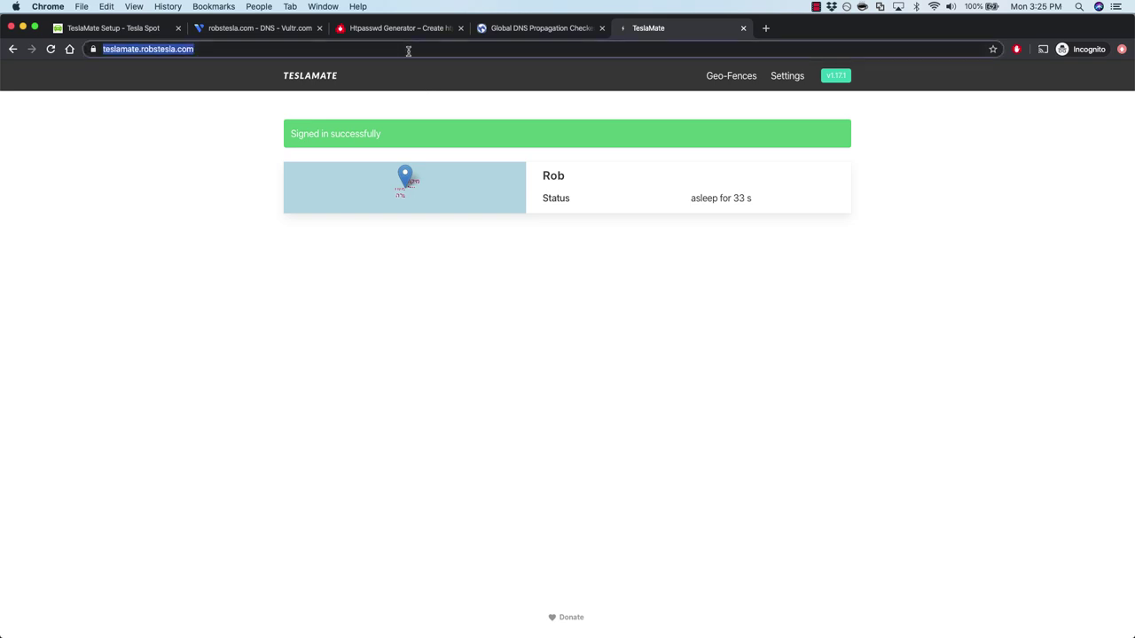
pyautogui.press('Return')
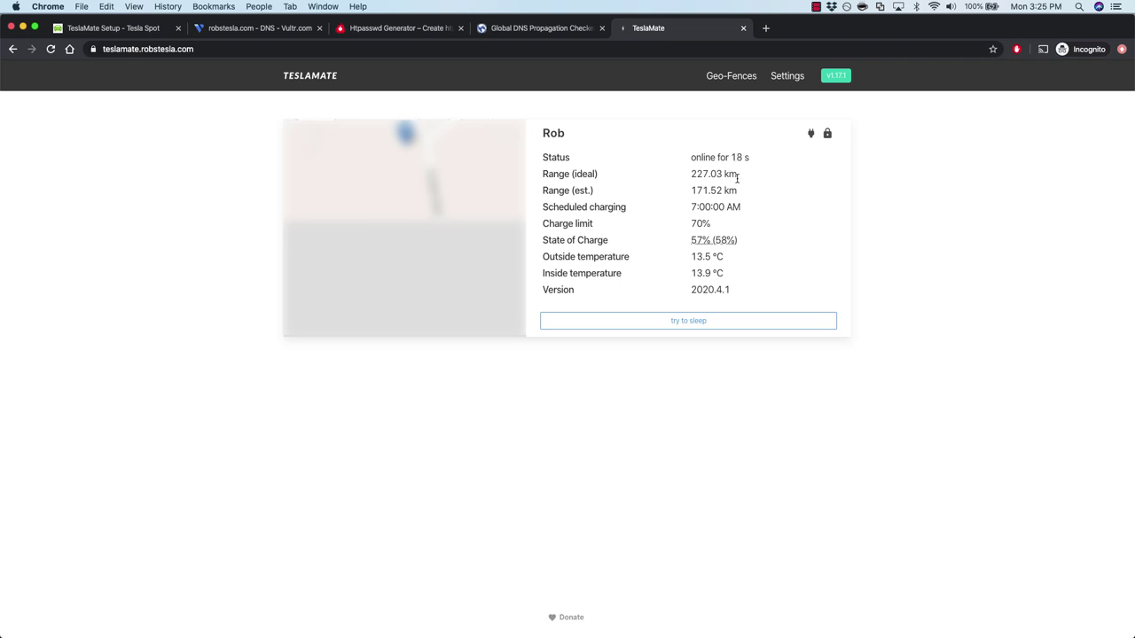
# - In Settings, set Length to mi and Temperature to °F, then go back Home
pyautogui.click(785, 77)
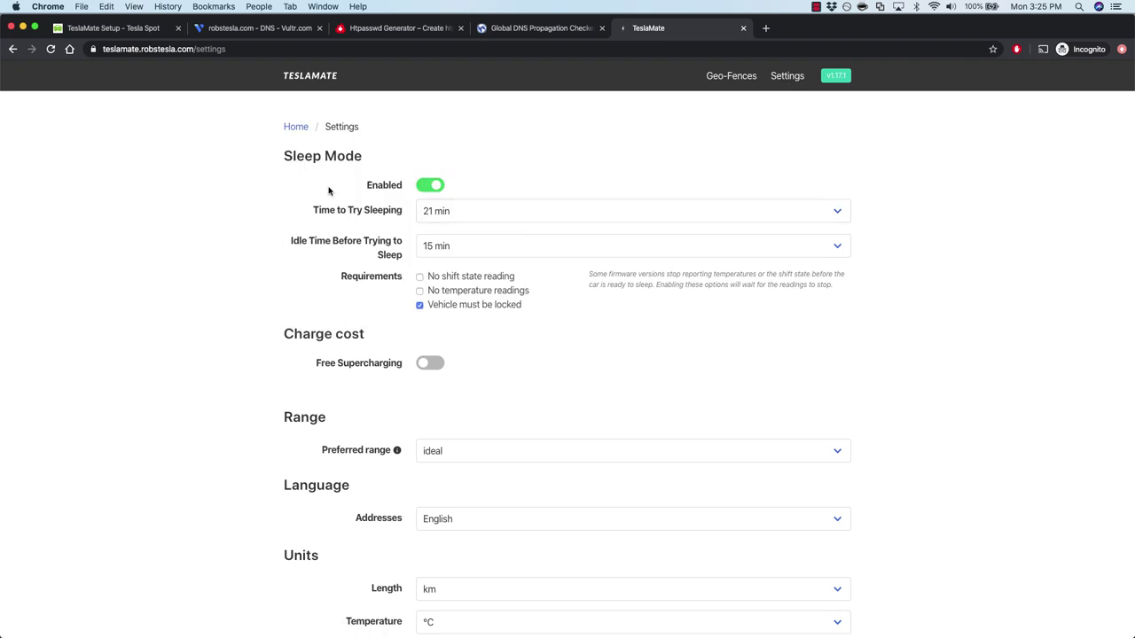
pyautogui.scroll(-4, 328, 190)
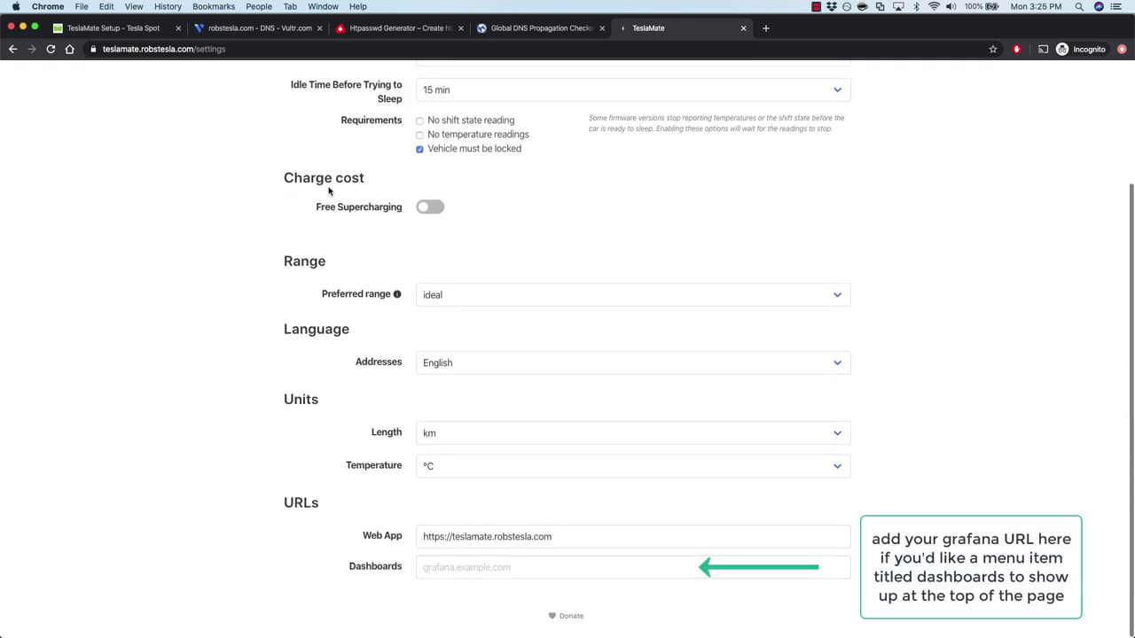
pyautogui.click(456, 433)
pyautogui.click(443, 447)
pyautogui.click(435, 470)
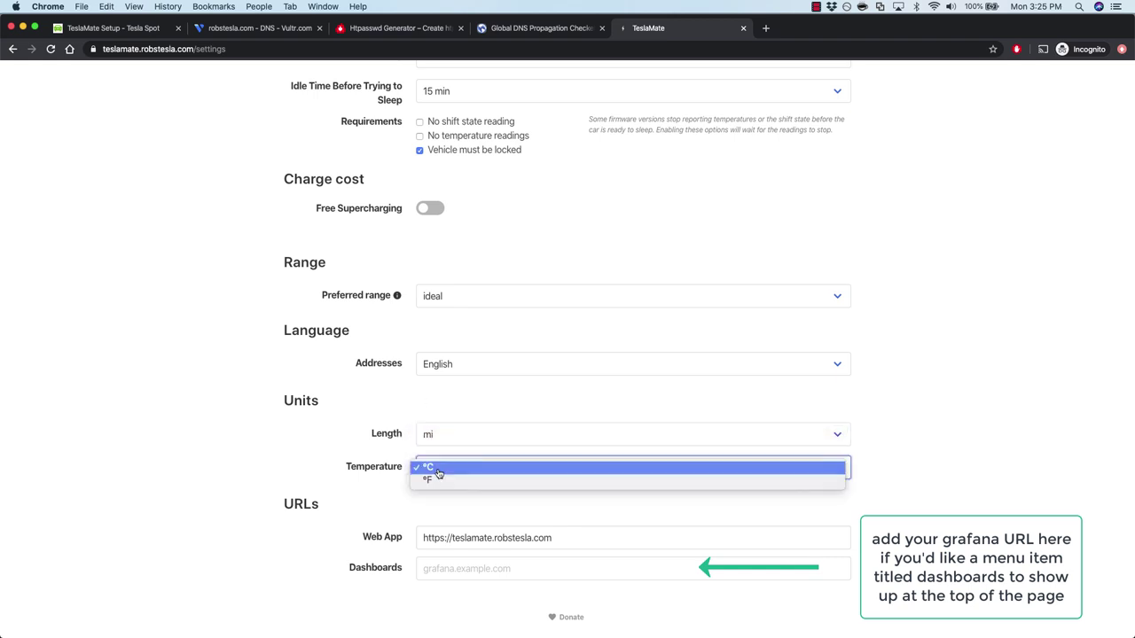
pyautogui.click(436, 479)
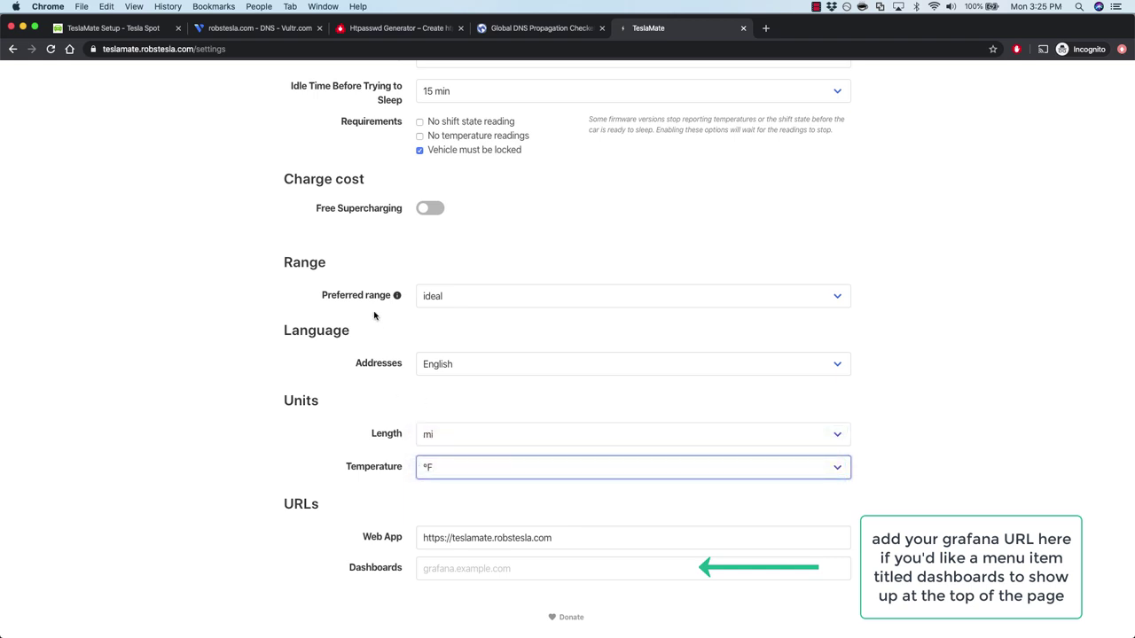
pyautogui.scroll(5, 374, 315)
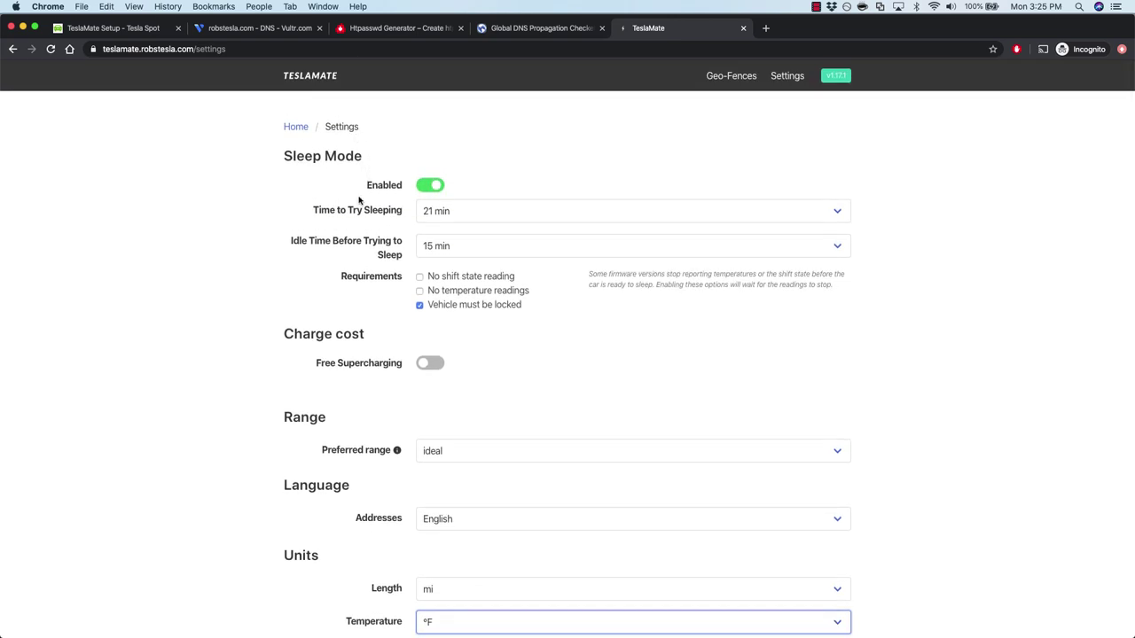
pyautogui.click(298, 128)
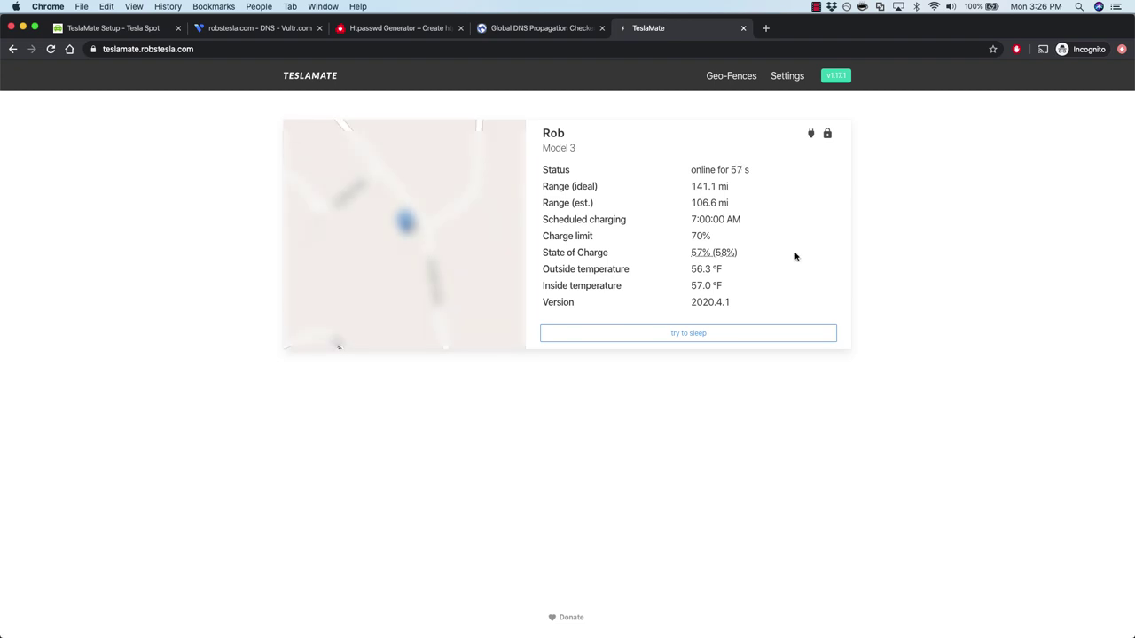
# - Go to grafana.robstesla.com by replacing the teslamate subdomain in the address
pyautogui.click(133, 49)
pyautogui.click(137, 49)
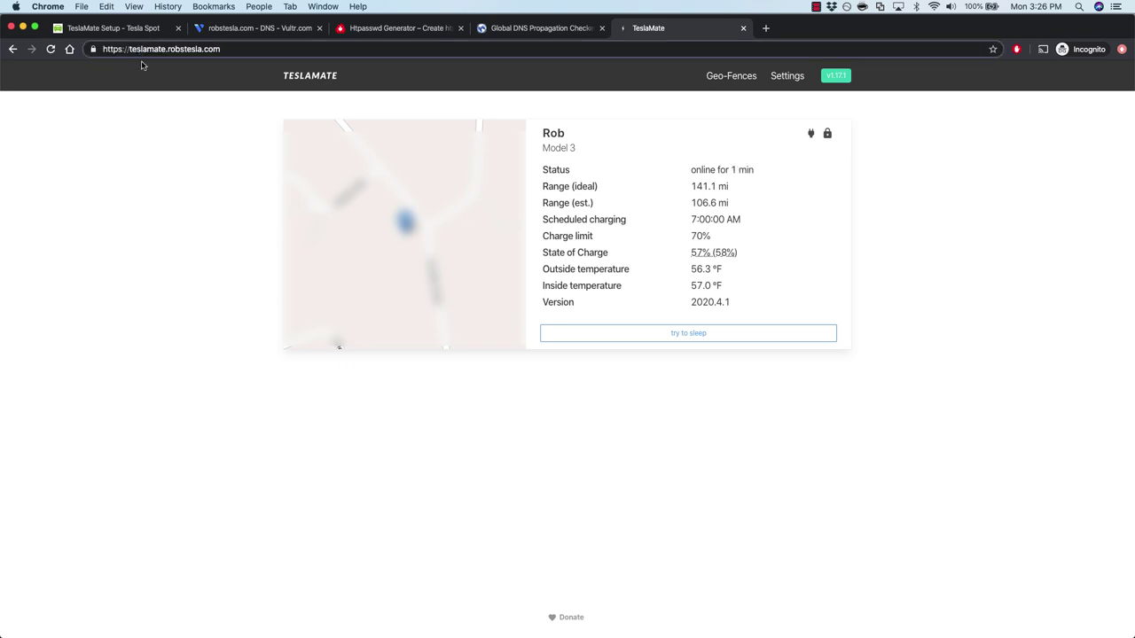
pyautogui.press('BackSpace')
pyautogui.press('BackSpace')
pyautogui.press('BackSpace')
pyautogui.press('BackSpace')
pyautogui.press('BackSpace')
pyautogui.press('BackSpace')
pyautogui.press('BackSpace')
pyautogui.press('BackSpace')
pyautogui.press('BackSpace')
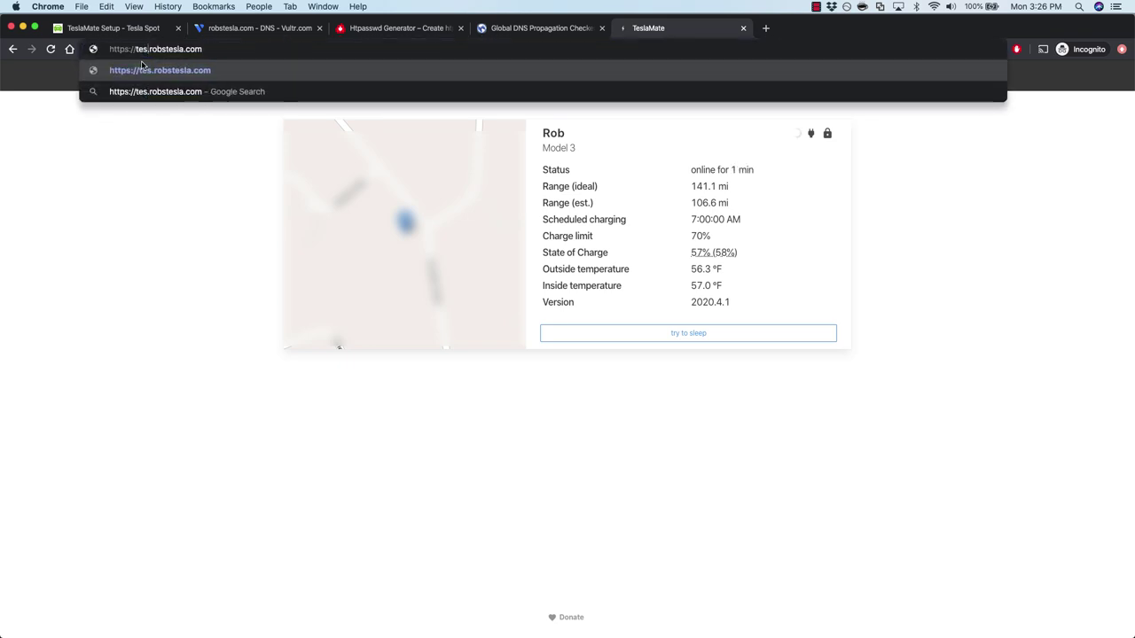
pyautogui.write('grafana')
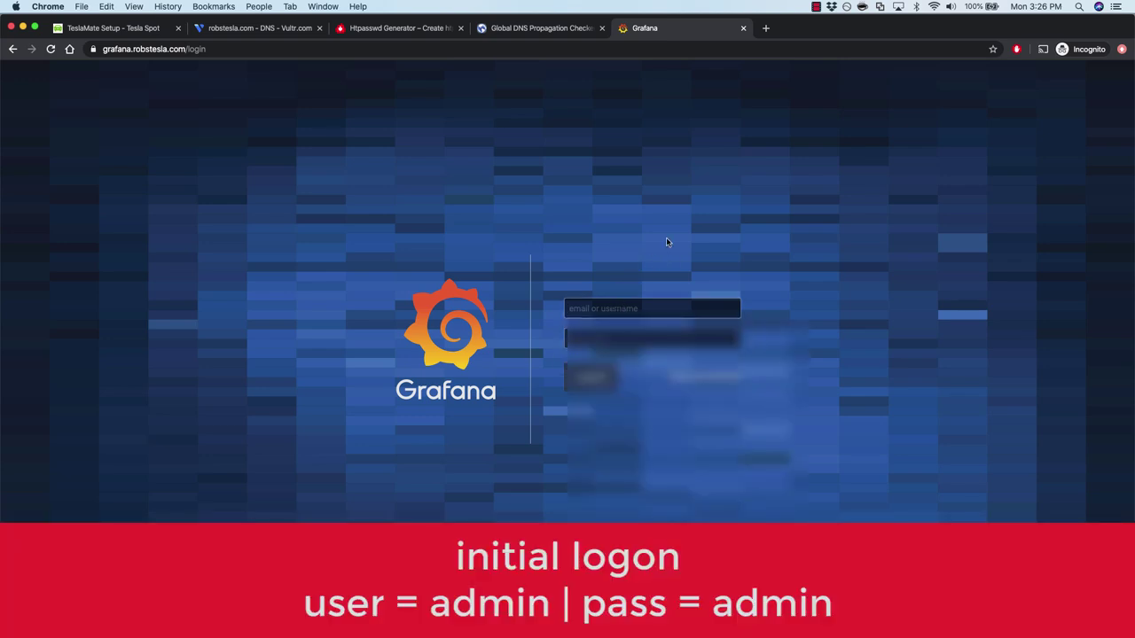
# - Log in to Grafana with the default admin username and password
pyautogui.click(656, 308)
pyautogui.press('Tab')
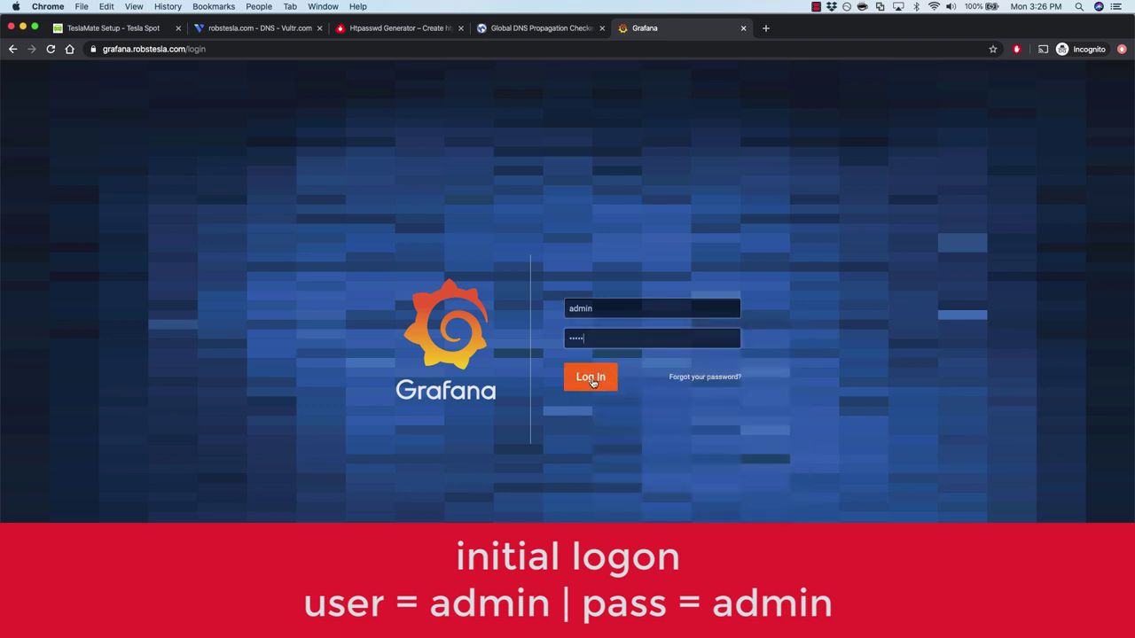
pyautogui.click(592, 379)
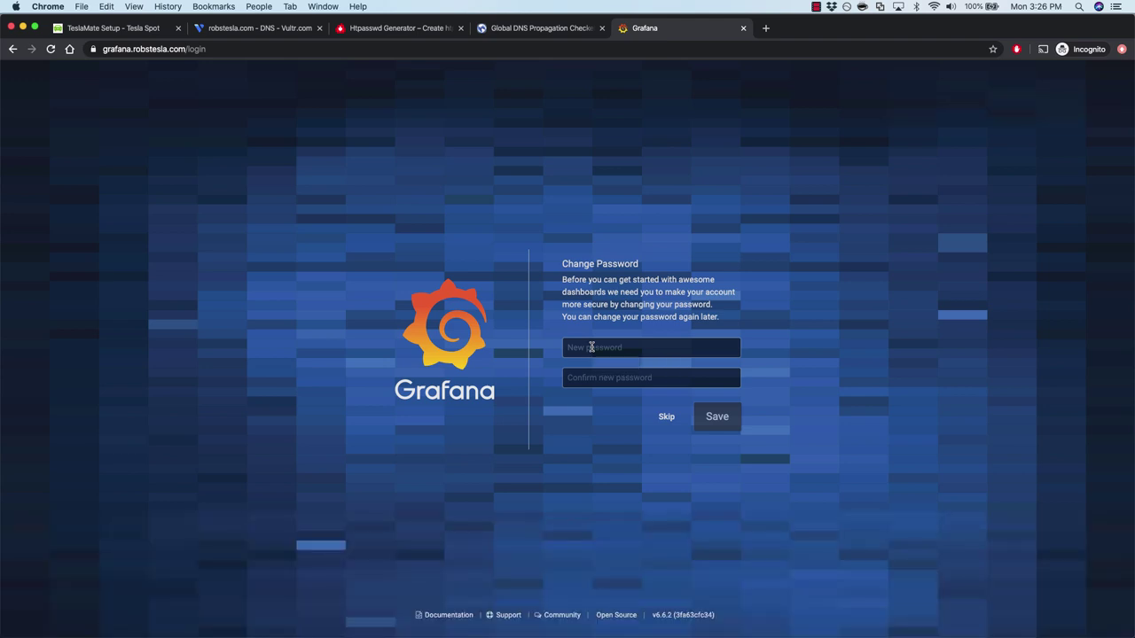
# - Enter and confirm a new admin password, then save it
pyautogui.press('Tab')
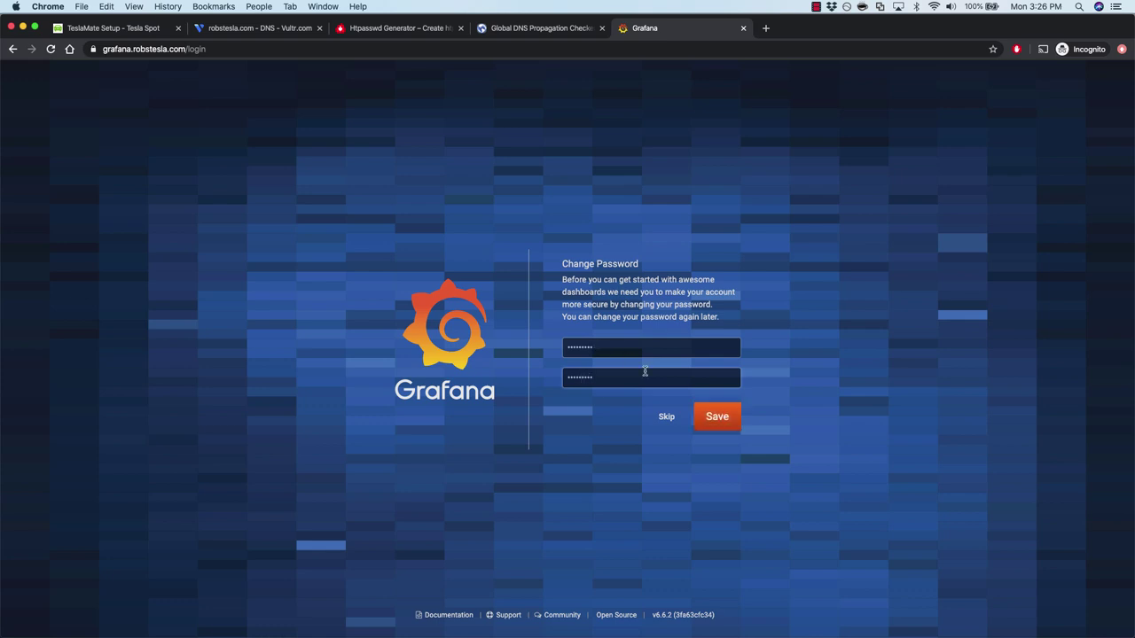
pyautogui.click(717, 429)
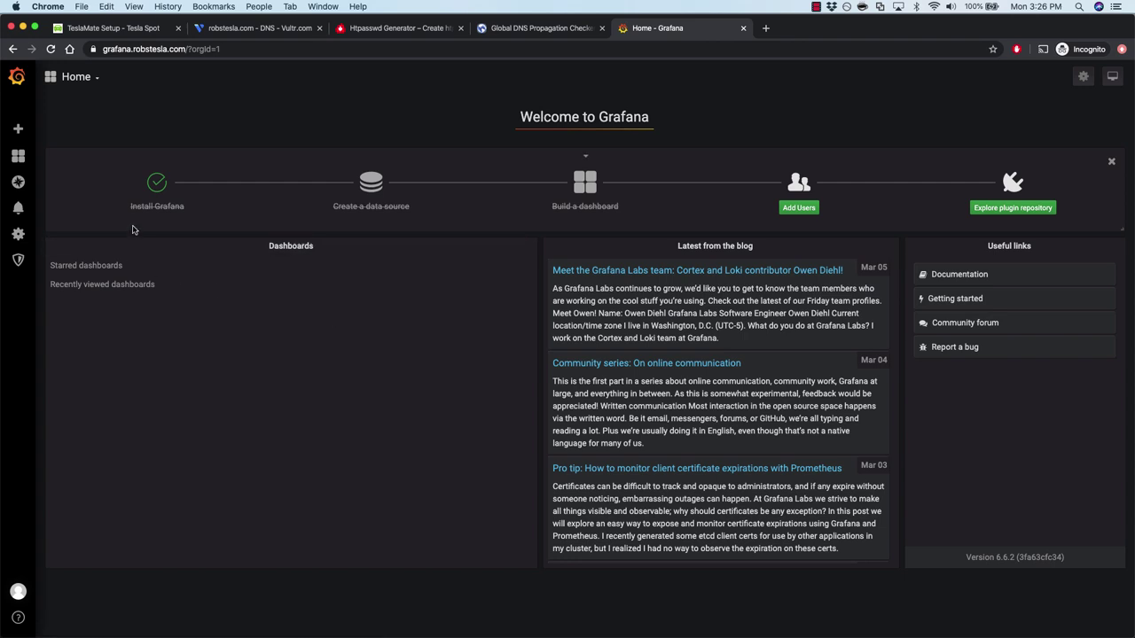
# - Open the Overview dashboard from the TeslaMate folder in Manage Dashboards
pyautogui.moveTo(21, 163)
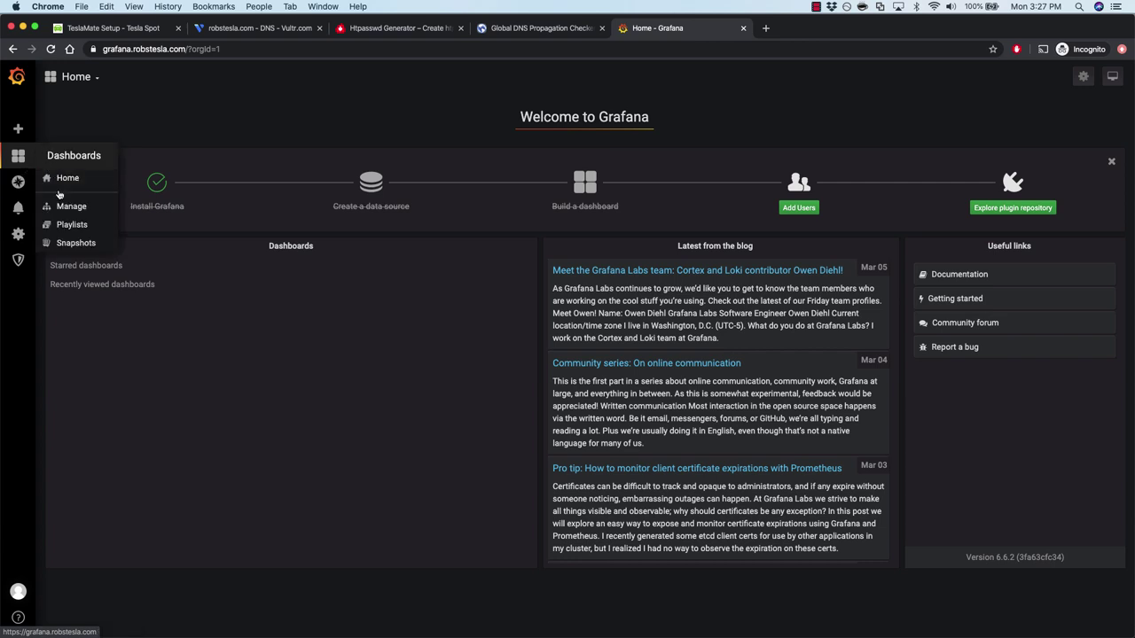
pyautogui.click(60, 207)
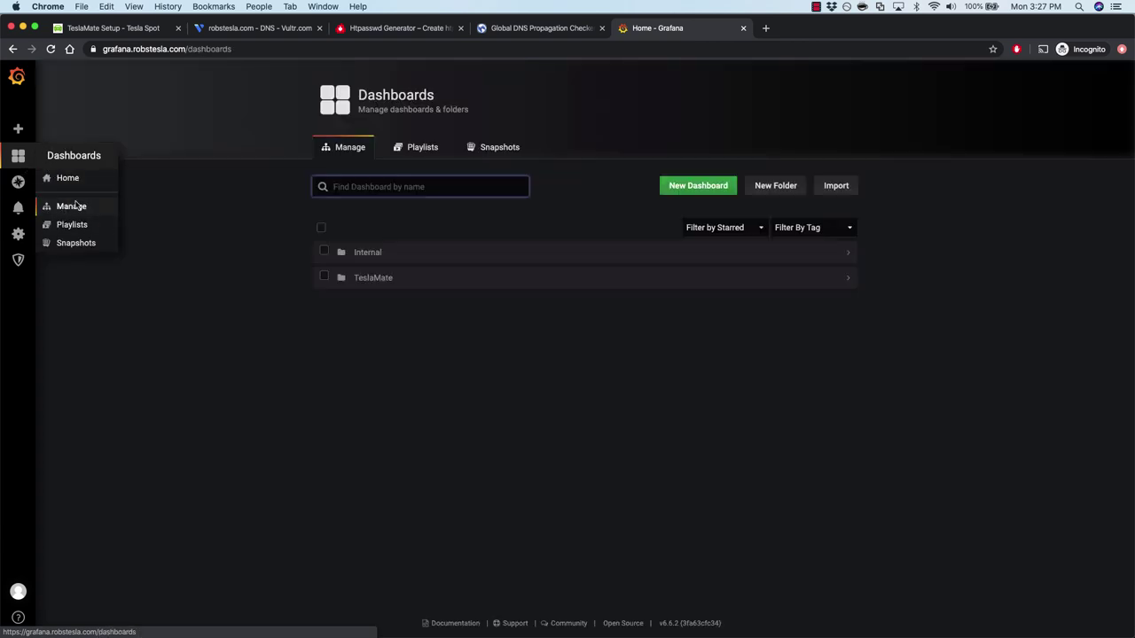
pyautogui.click(383, 280)
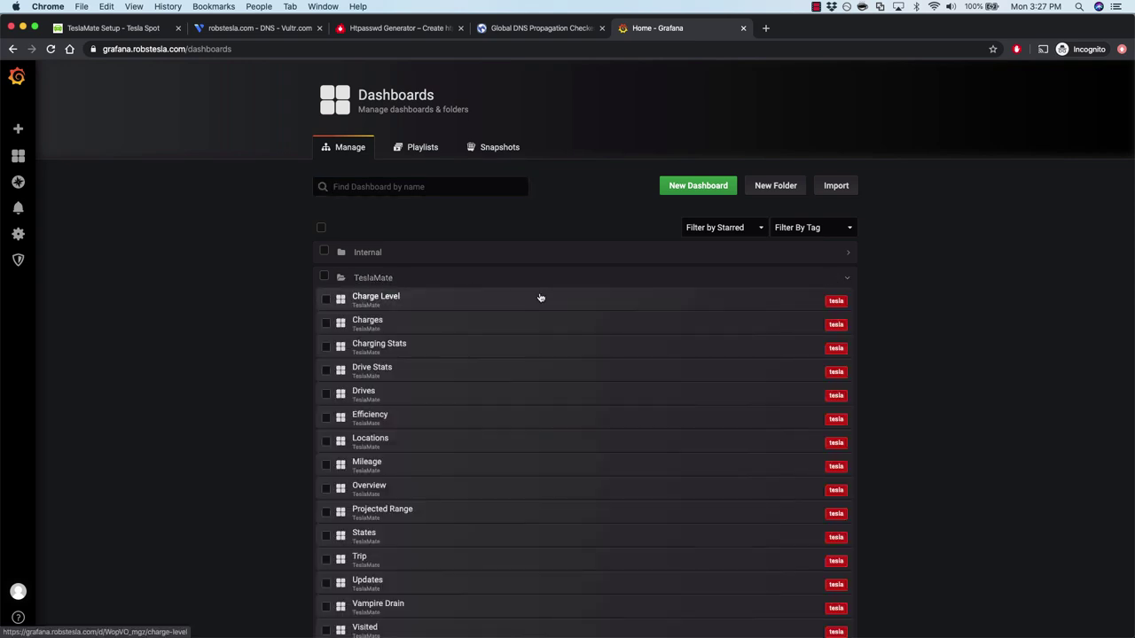
pyautogui.scroll(-2, 540, 298)
pyautogui.scroll(-3, 540, 298)
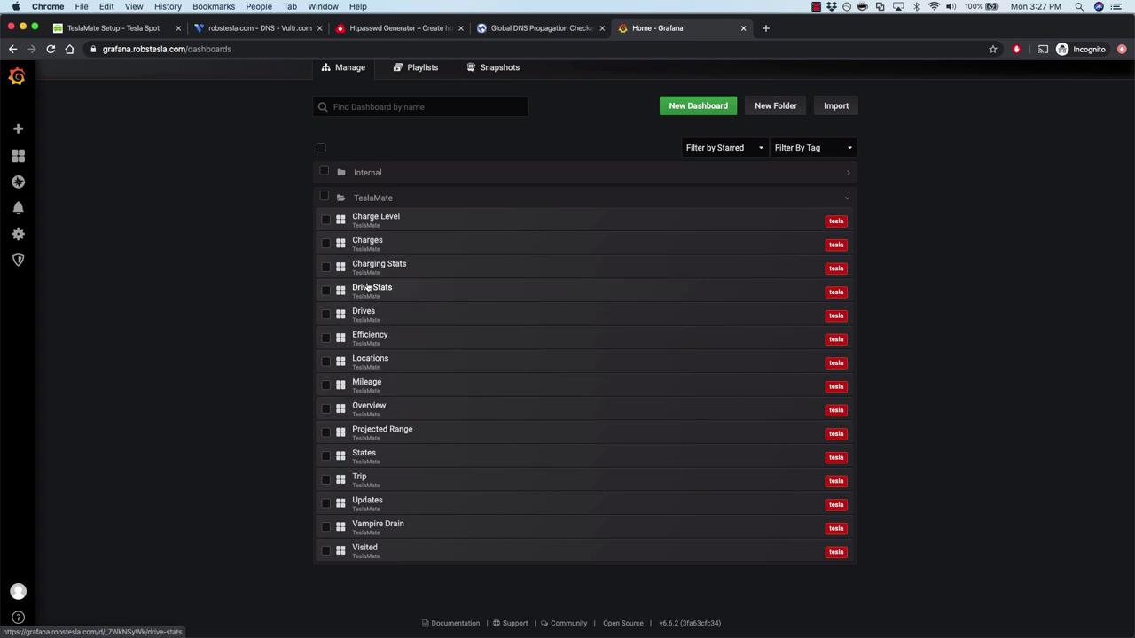
pyautogui.click(367, 405)
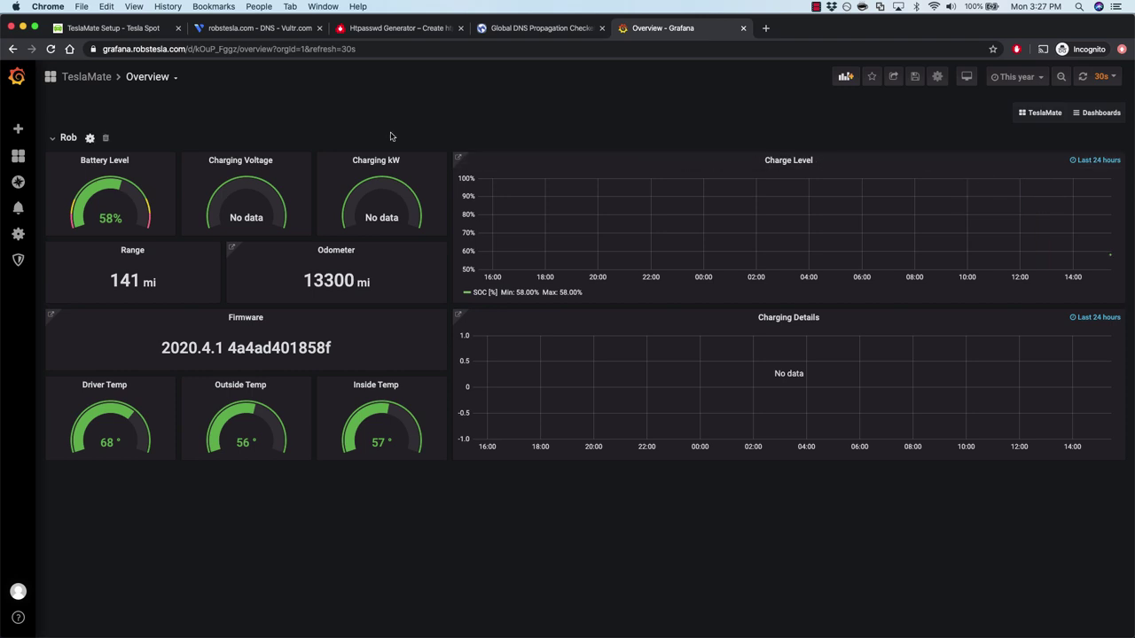
pyautogui.click(207, 49)
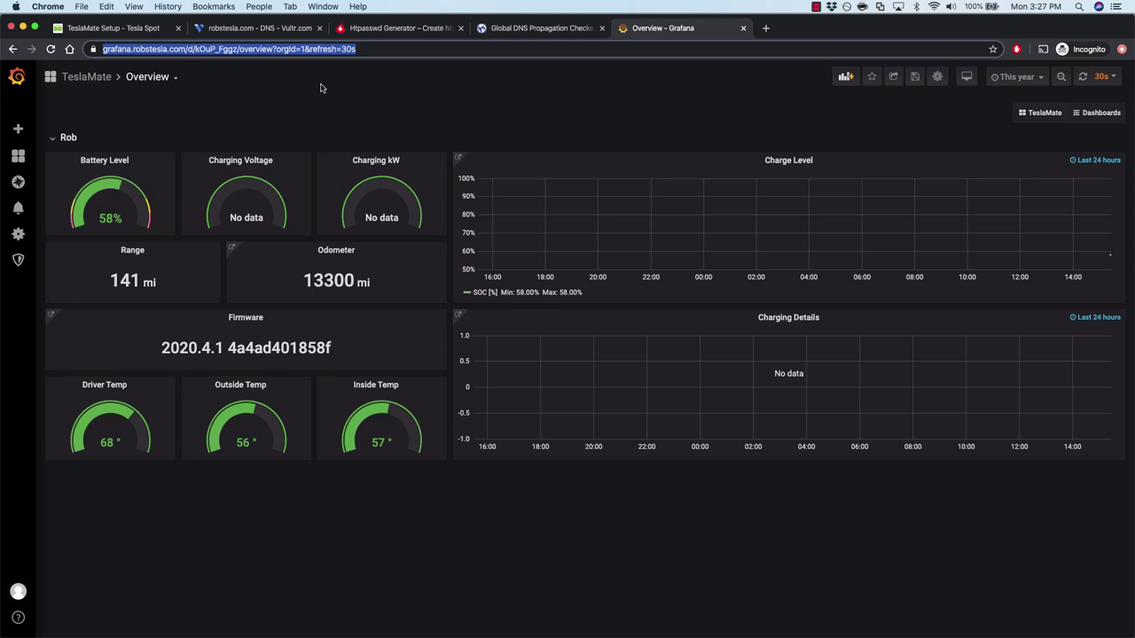
# - Launch Safari via Spotlight and load teslamate.robstesla.com
pyautogui.click(1079, 8)
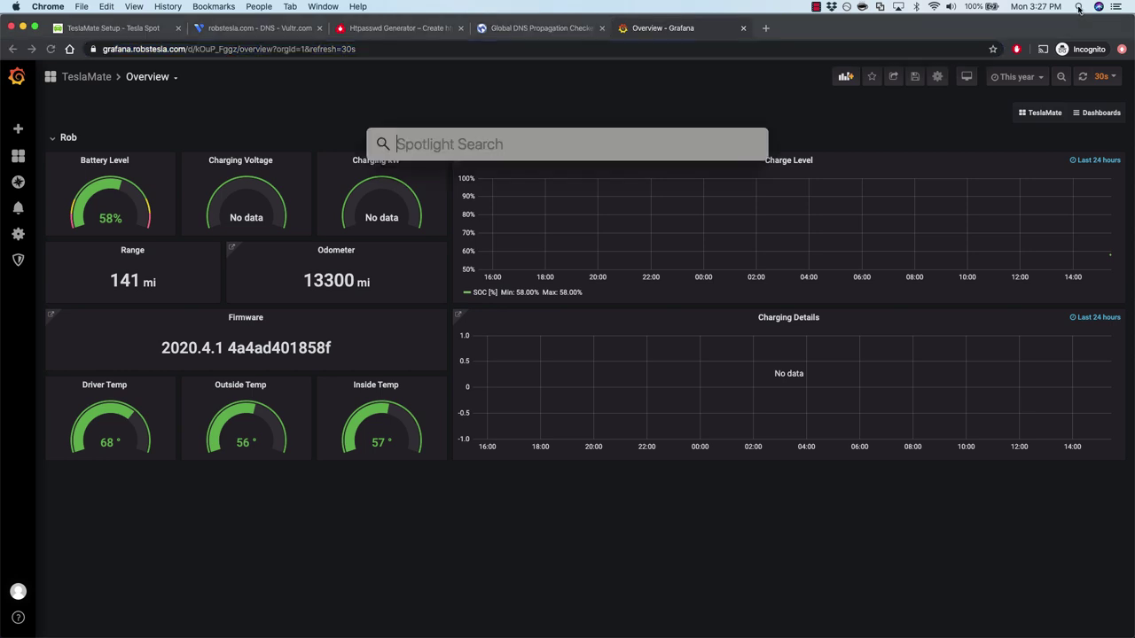
pyautogui.write('safari')
pyautogui.press('Return')
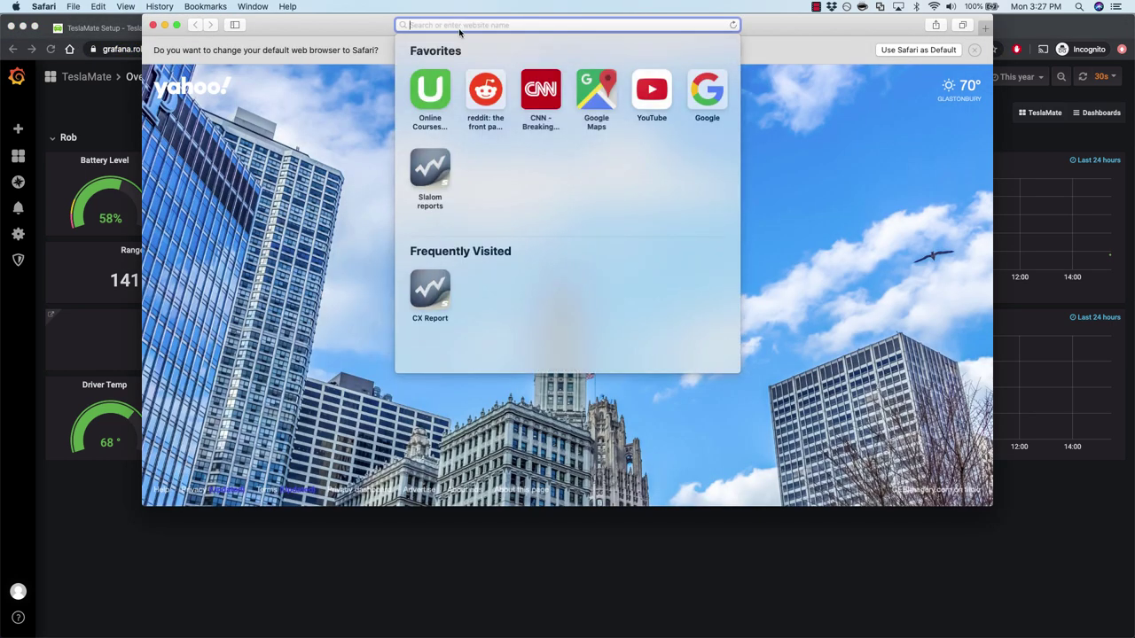
pyautogui.write('teslamate.')
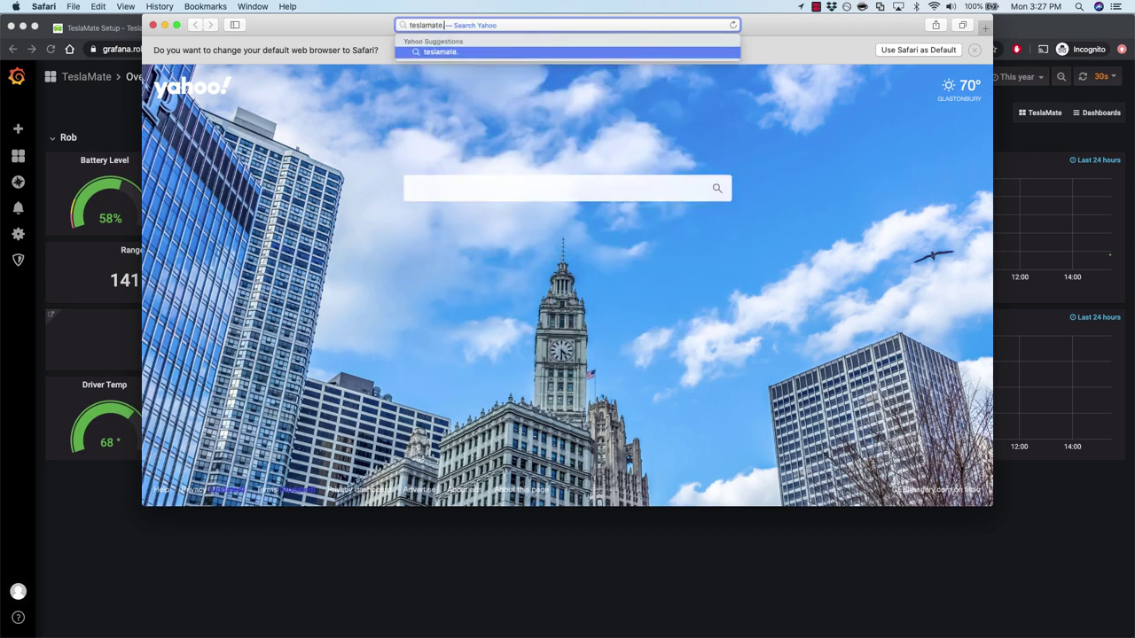
pyautogui.write('robstesla.com')
pyautogui.press('Return')
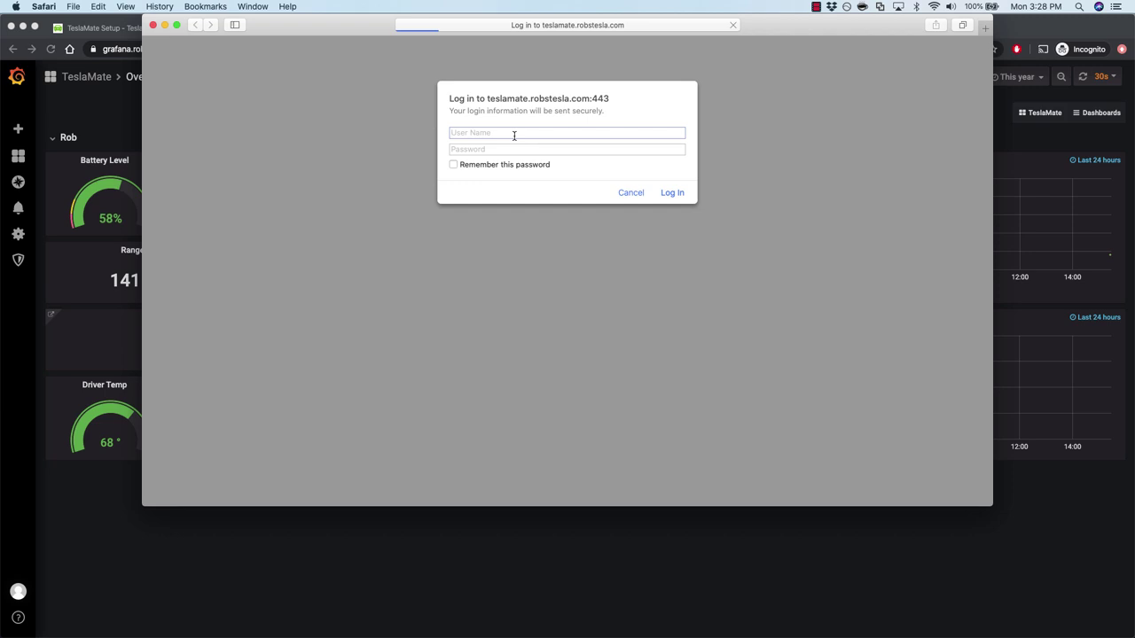
# - Pass the password prompt with the username and password, then return to Chrome's Grafana dashboard
pyautogui.write('robbiejd')
pyautogui.press('Tab')
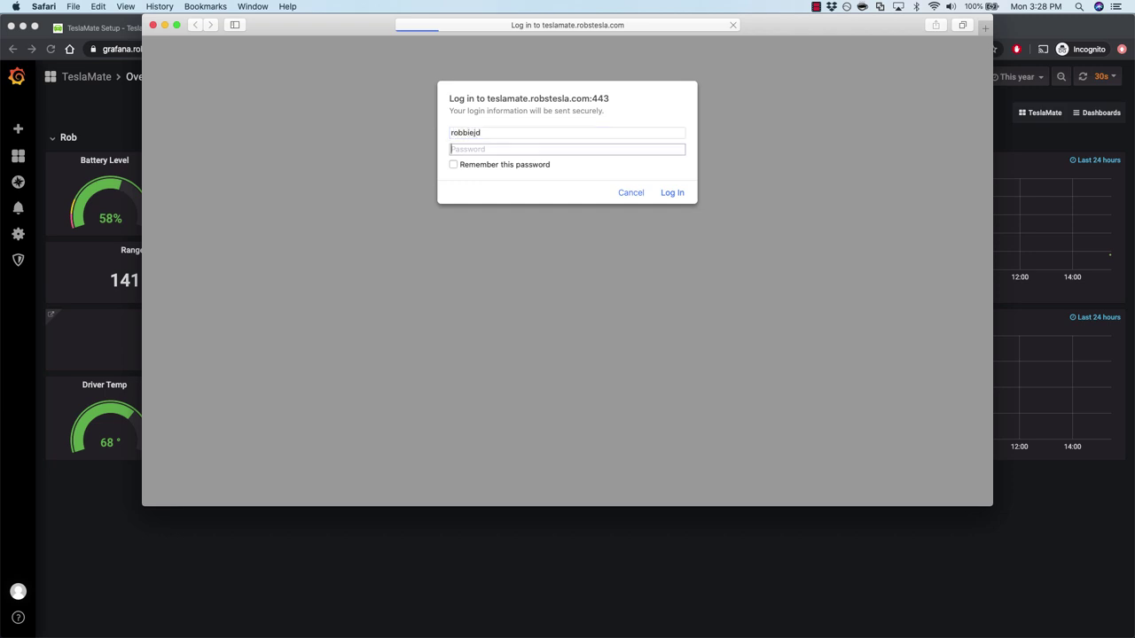
pyautogui.write('*')
pyautogui.click(672, 193)
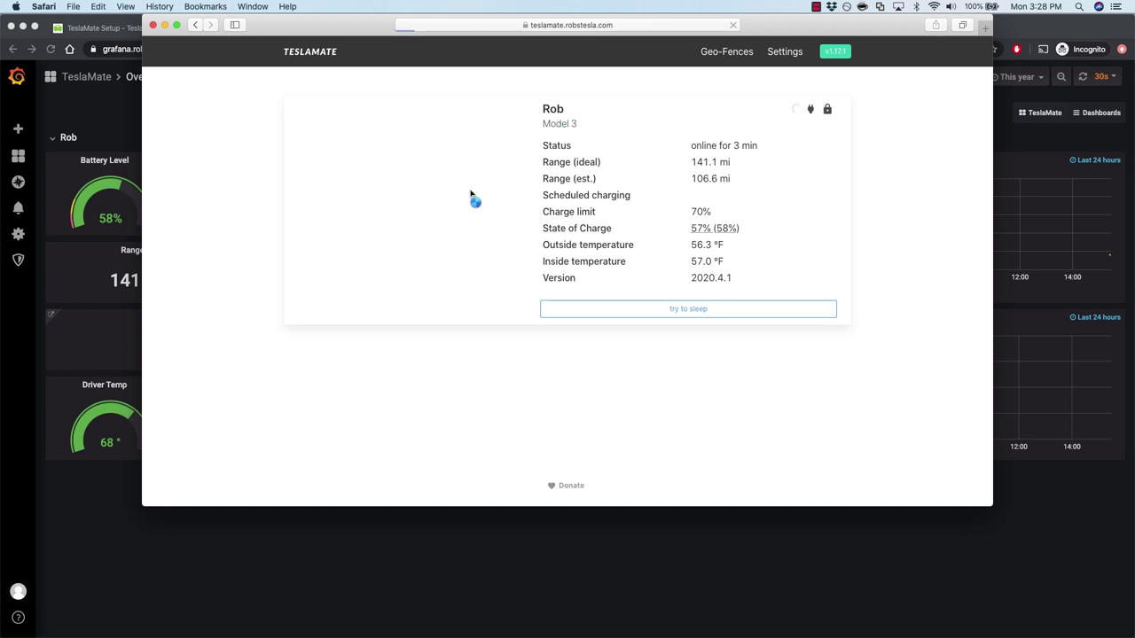
pyautogui.click(304, 577)
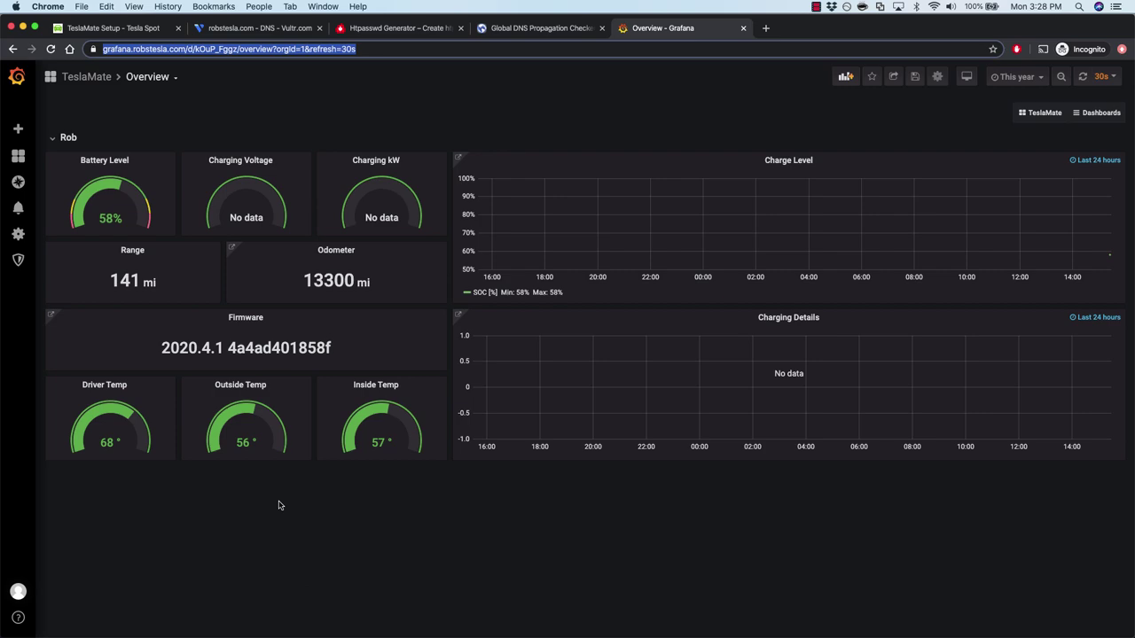